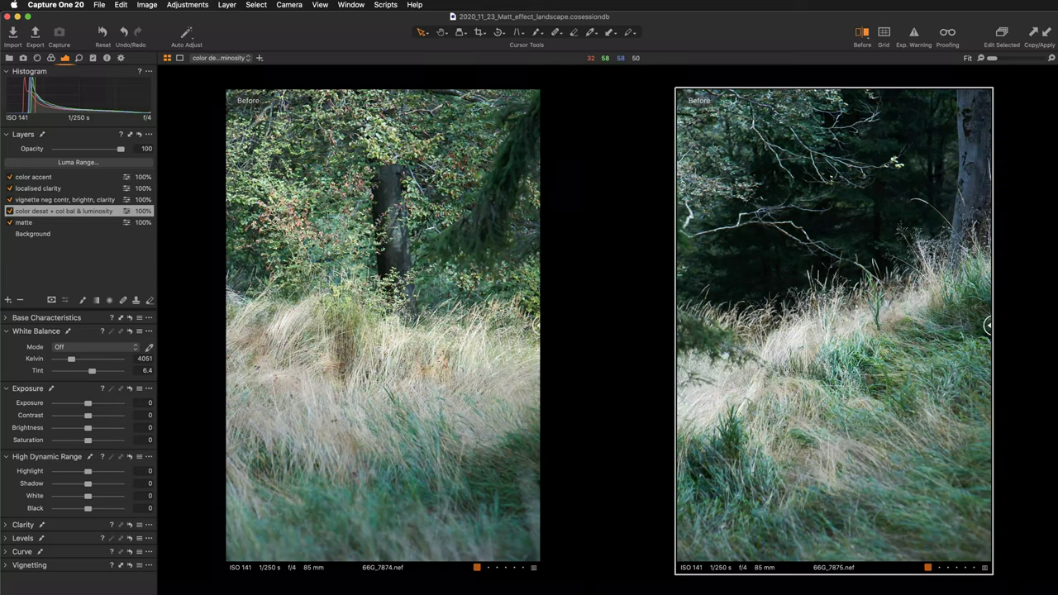
# Switch to Chrome showing the Horror vacui Wikipedia article.
pyautogui.press('super+Tab')
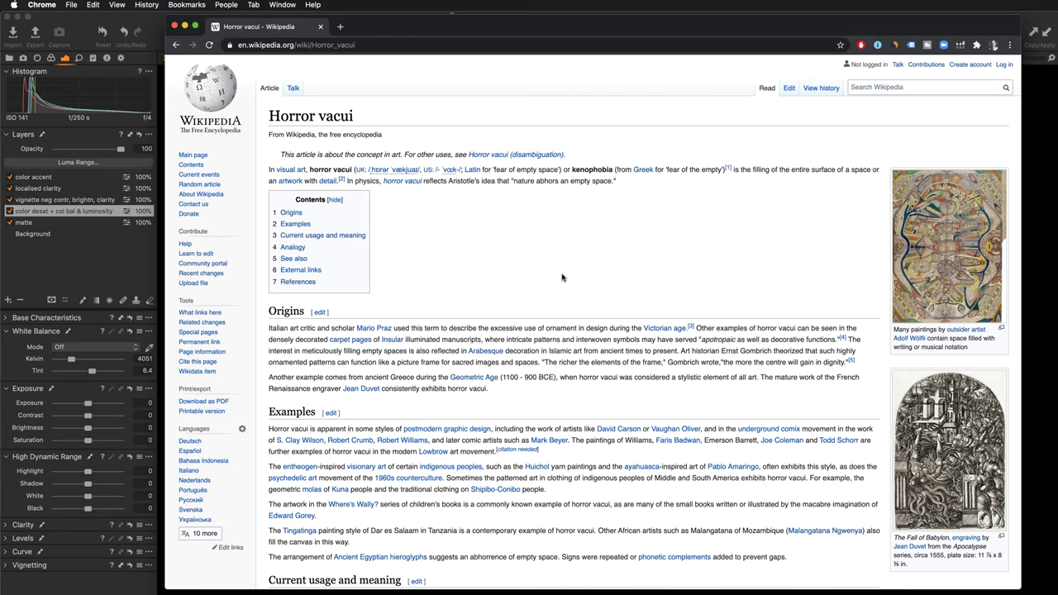
# Switch back to Capture One 20 with forest photos 66G_7874 and 66G_7875 side by side.
pyautogui.press('super+Tab')
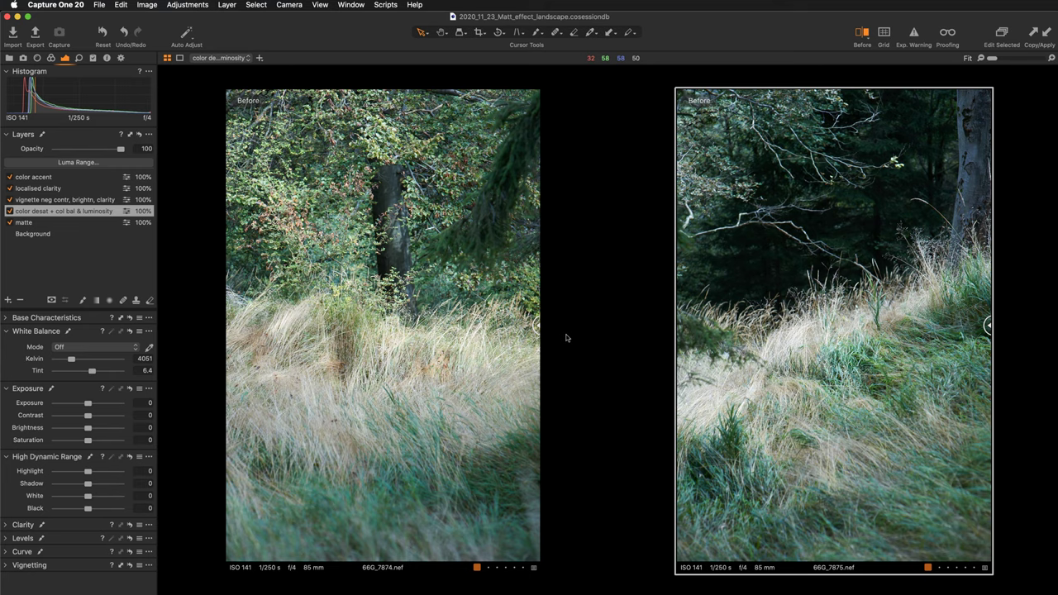
# Drag the before/after divider left to reveal the edited After side of both photos.
pyautogui.moveTo(536, 325)
pyautogui.mouseDown()
pyautogui.moveTo(476, 344)
pyautogui.moveTo(208, 328)
pyautogui.mouseUp()
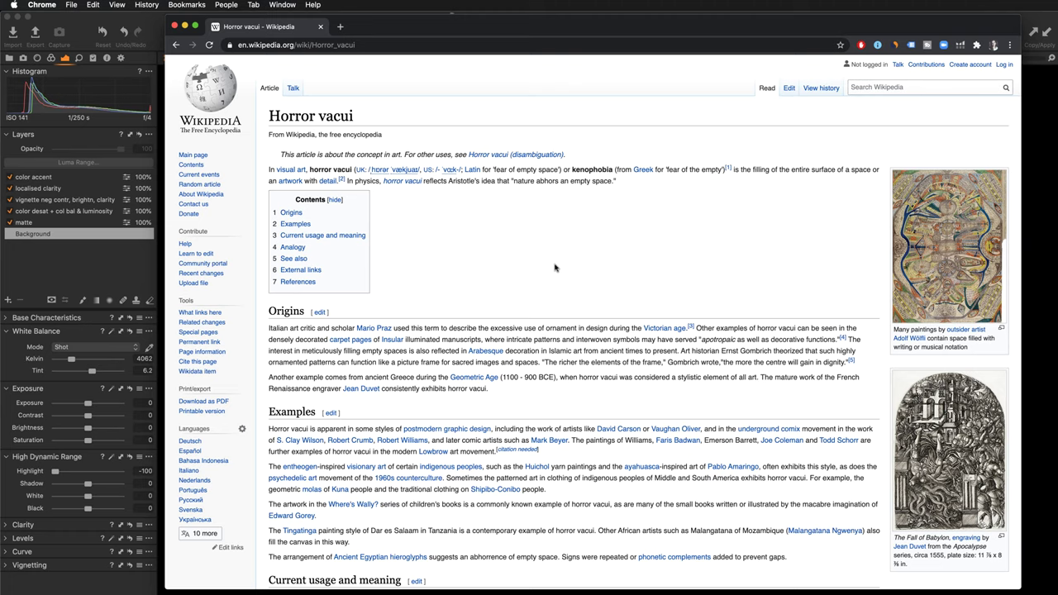
# Return to Capture One 20 showing both forest photos fully in their After versions.
pyautogui.press('super+Tab')
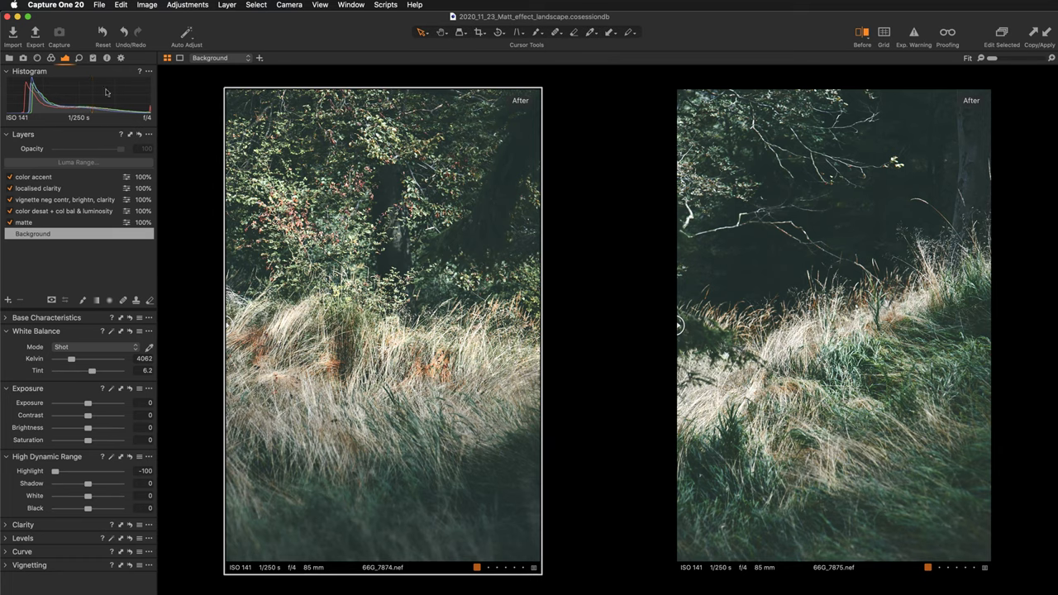
# Show the Metadata tool for 66G_7874, listing the Nikon 85mm lens and Orange tag.
pyautogui.click(107, 58)
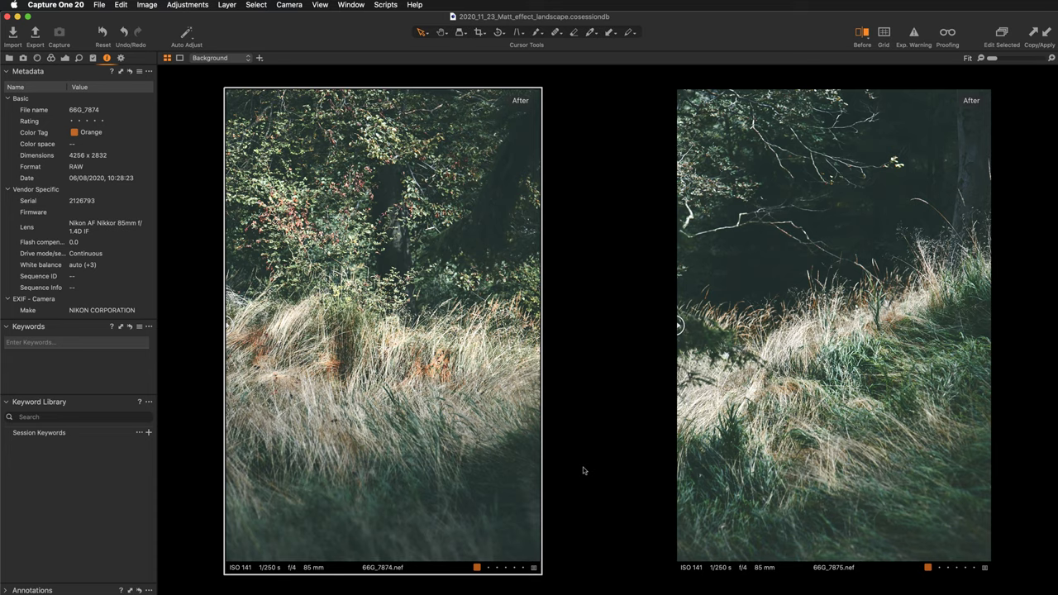
# Show the Browser thumbnails and select 66G_7874 to view it alone.
pyautogui.press('super+b')
pyautogui.click(1017, 387)
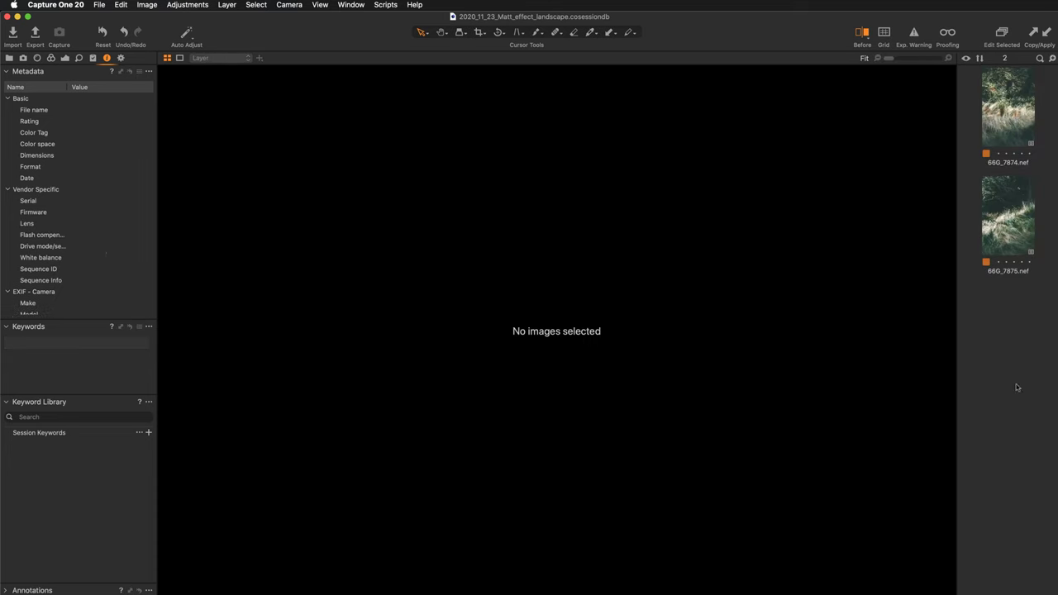
pyautogui.click(992, 127)
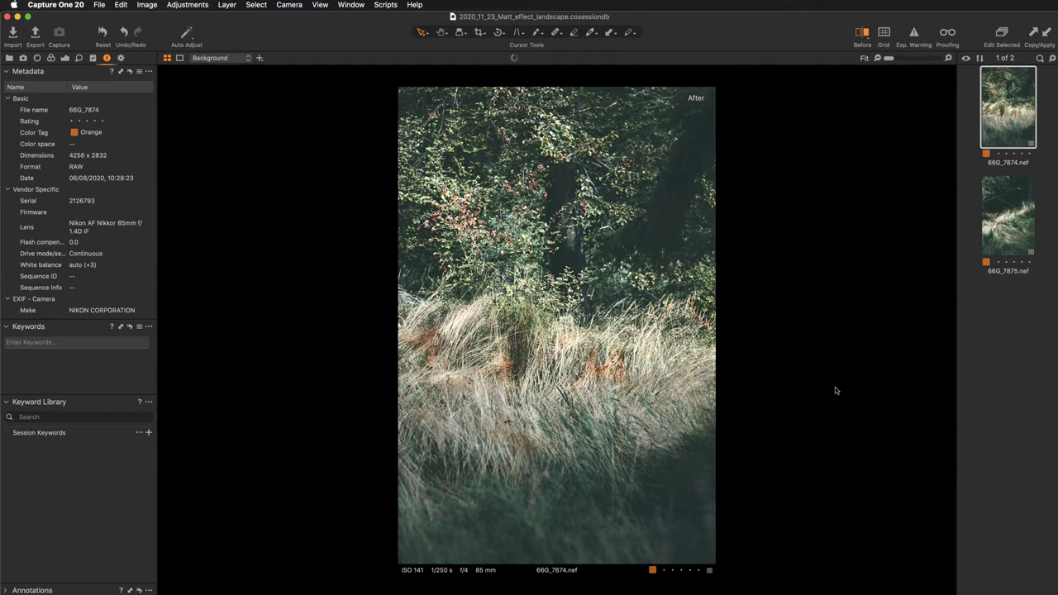
# Inspect 66G_7874 at 100% and 67%, panning between the trees and the grass.
pyautogui.press('super+alt+0')
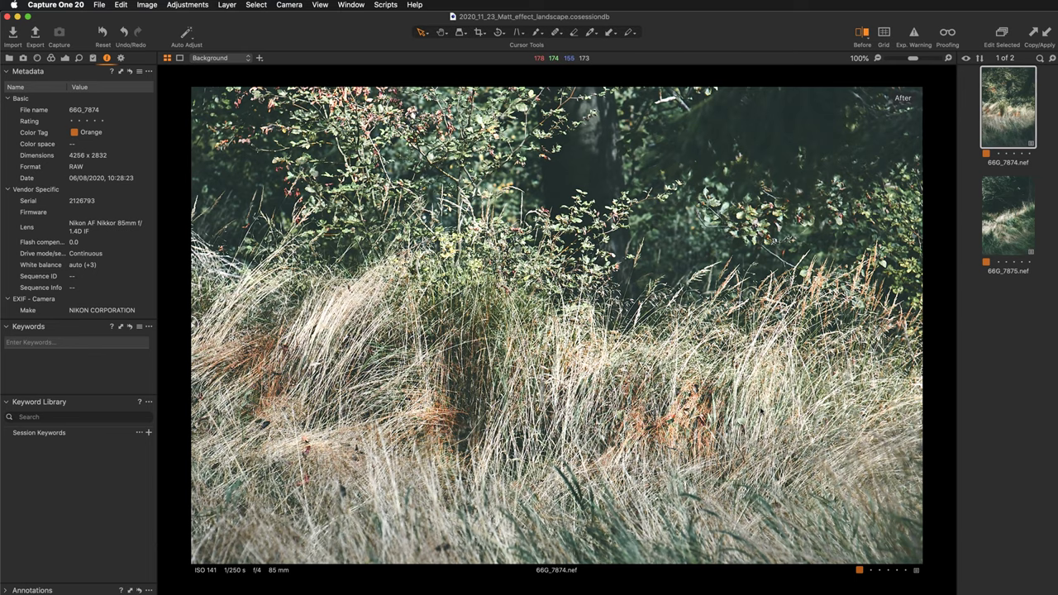
pyautogui.moveTo(611, 192); pyautogui.dragTo(591, 356)
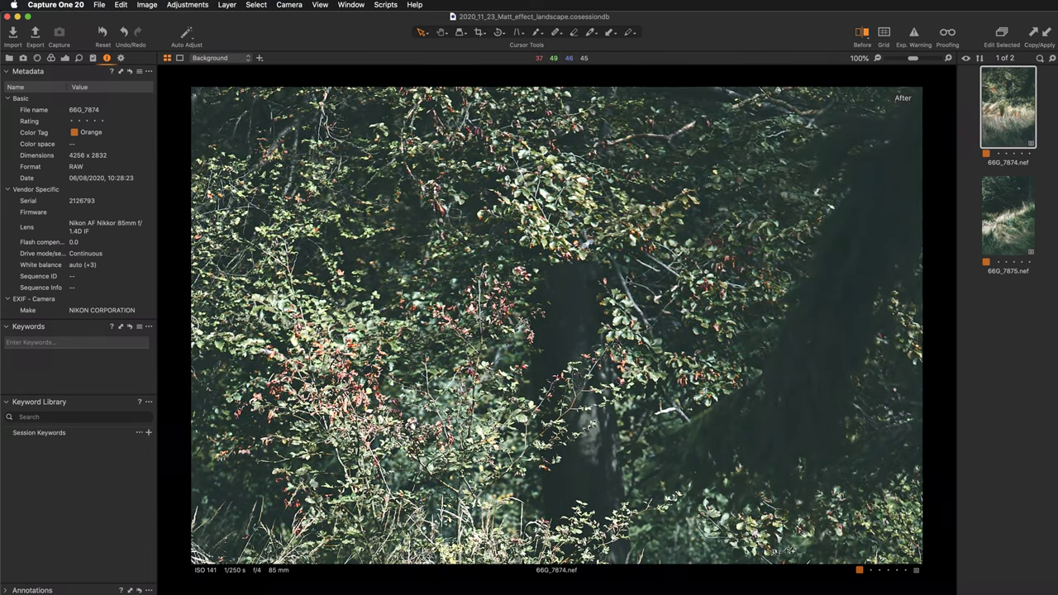
pyautogui.press('super+minus')
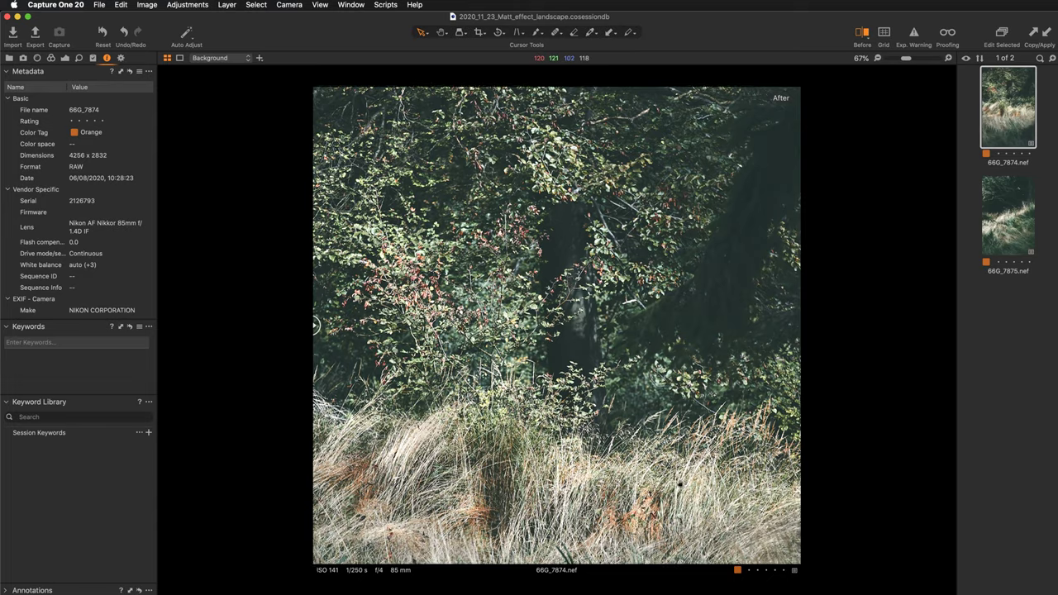
pyautogui.moveTo(581, 312); pyautogui.dragTo(581, 99)
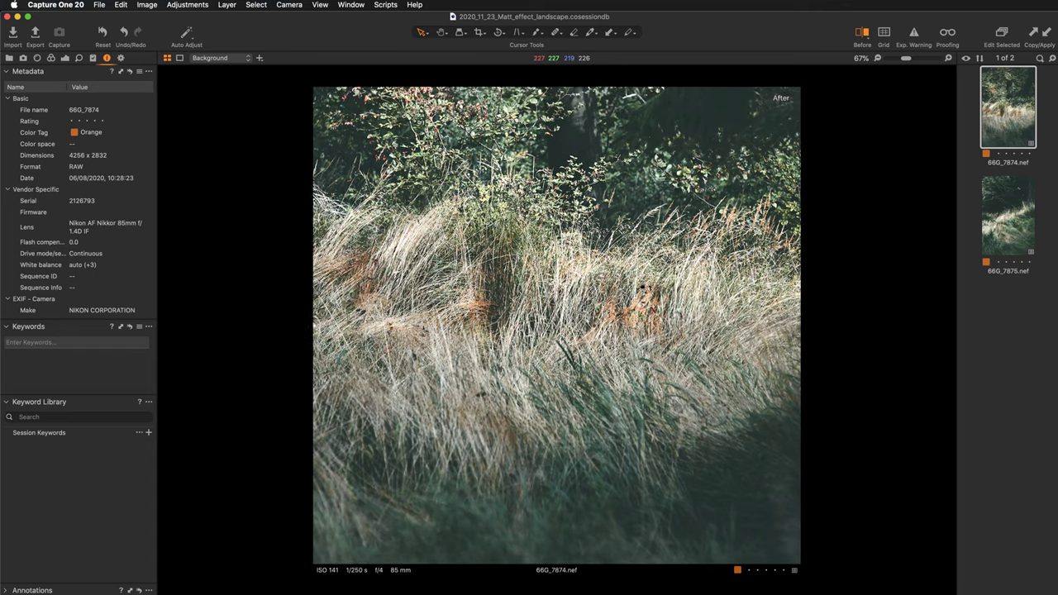
pyautogui.moveTo(643, 238); pyautogui.dragTo(640, 311)
pyautogui.scroll(-1, 642, 314)
pyautogui.scroll(-1, 642, 314)
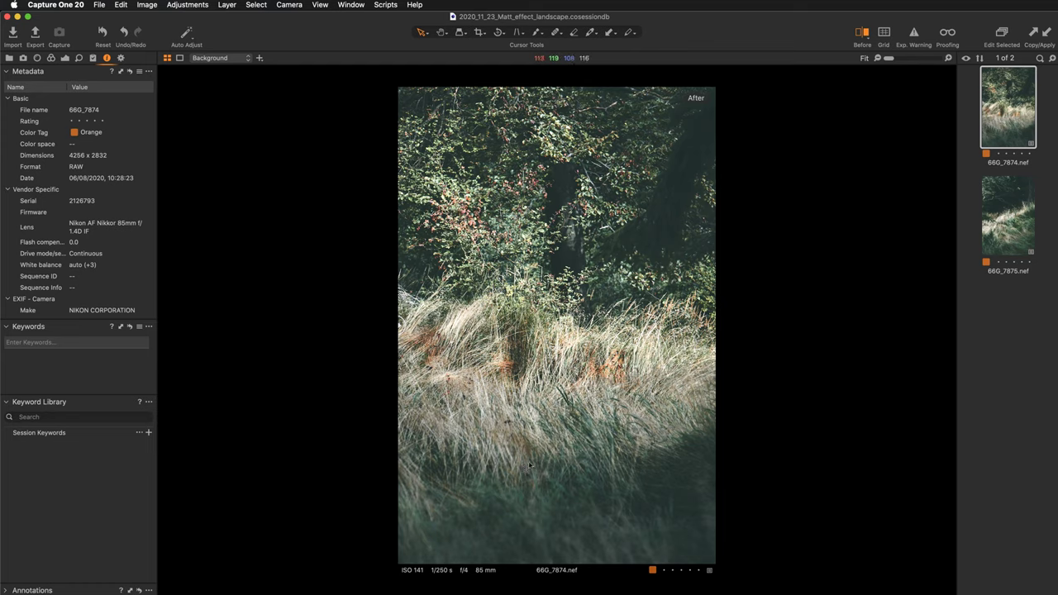
# Create a new unedited variant of 66G_7874, then reselect the edited first variant.
pyautogui.rightClick(568, 225)
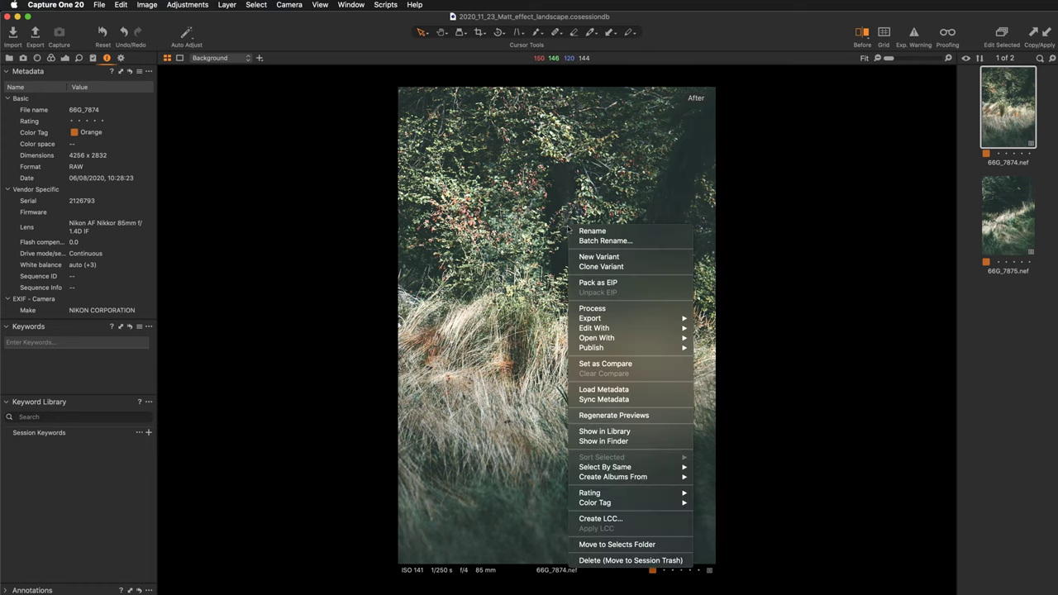
pyautogui.click(599, 258)
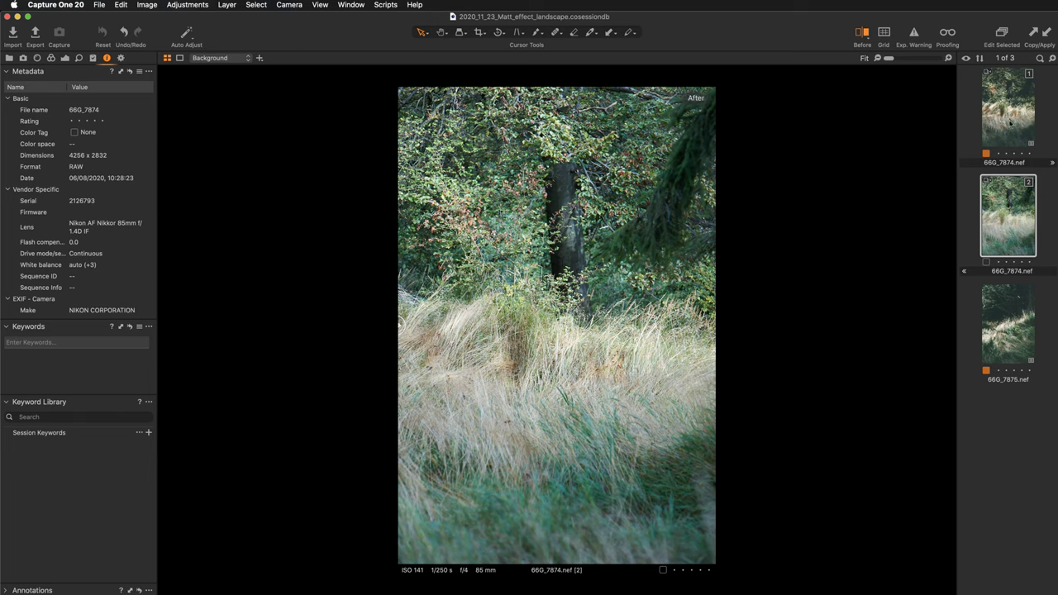
pyautogui.click(1010, 121)
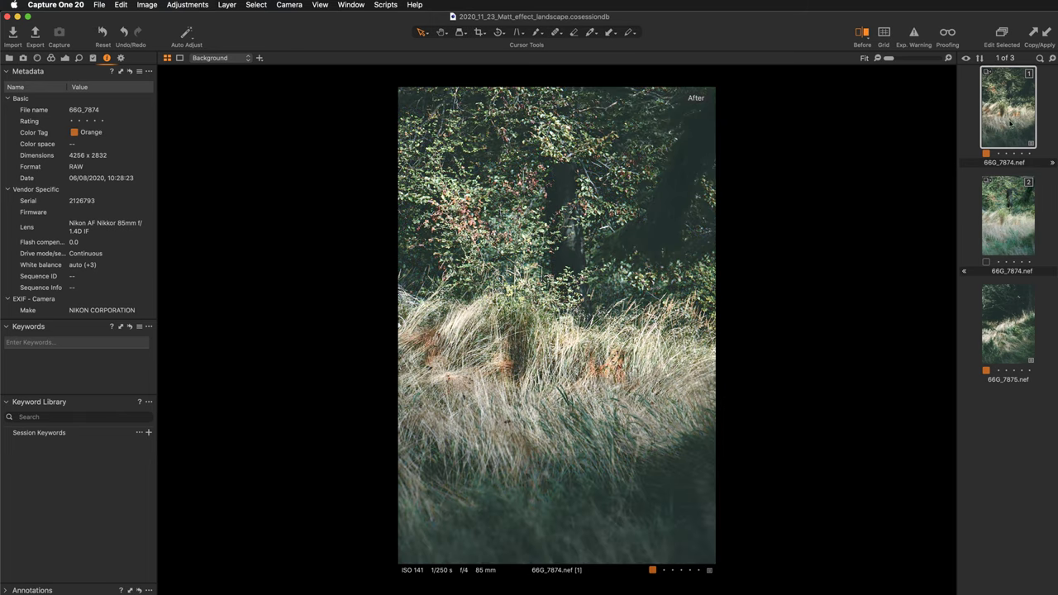
# Compare the unedited variant [2] with the edited first variant, ending on variant [2].
pyautogui.click(1005, 228)
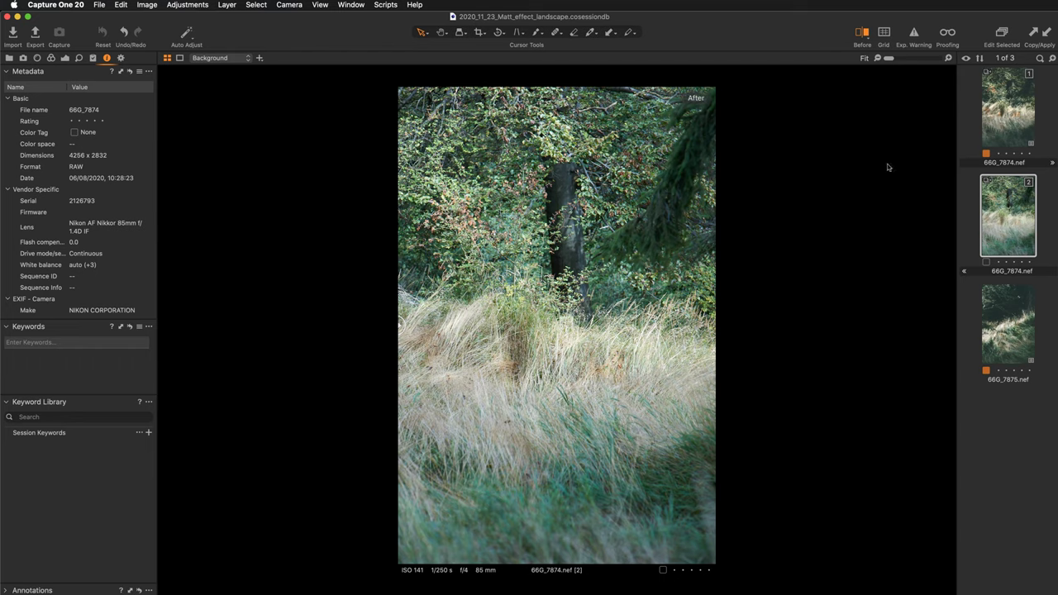
pyautogui.click(1003, 114)
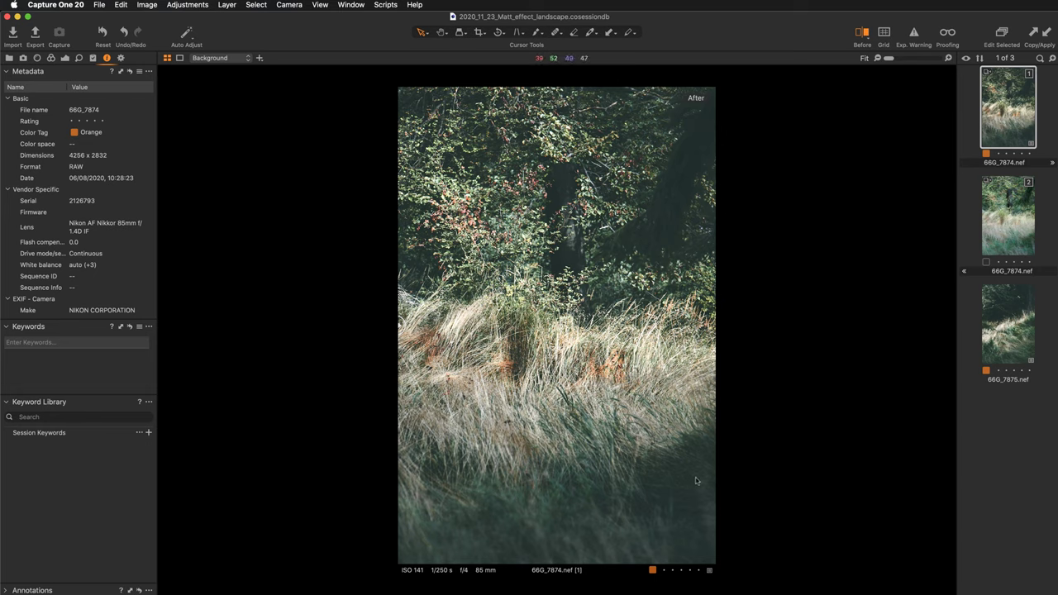
pyautogui.click(1012, 231)
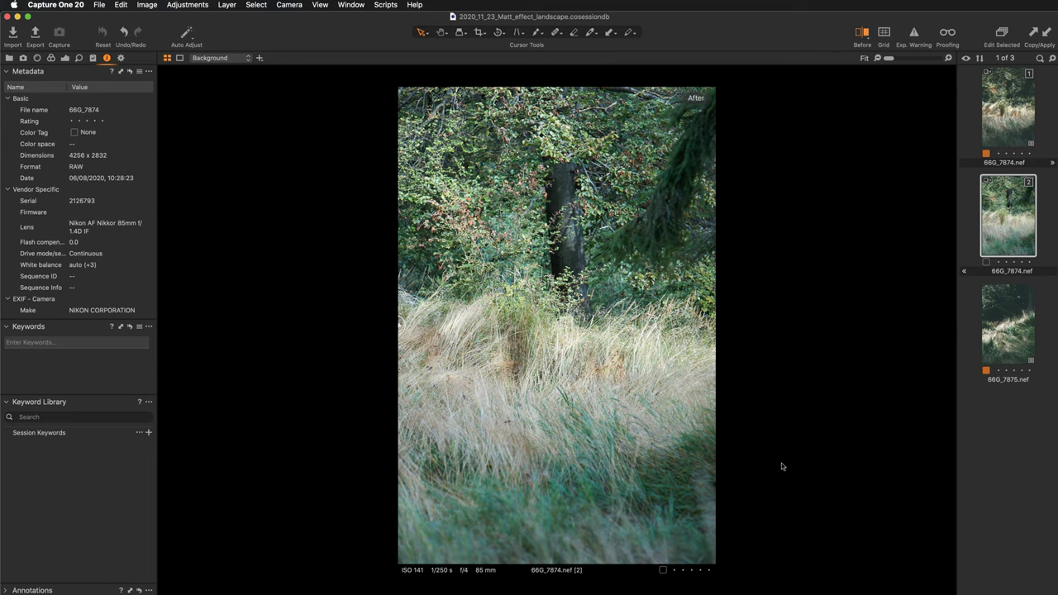
# Zoom variant [2] to 67%, scroll around, then fit the whole photo in the viewer.
pyautogui.press('super+plus')
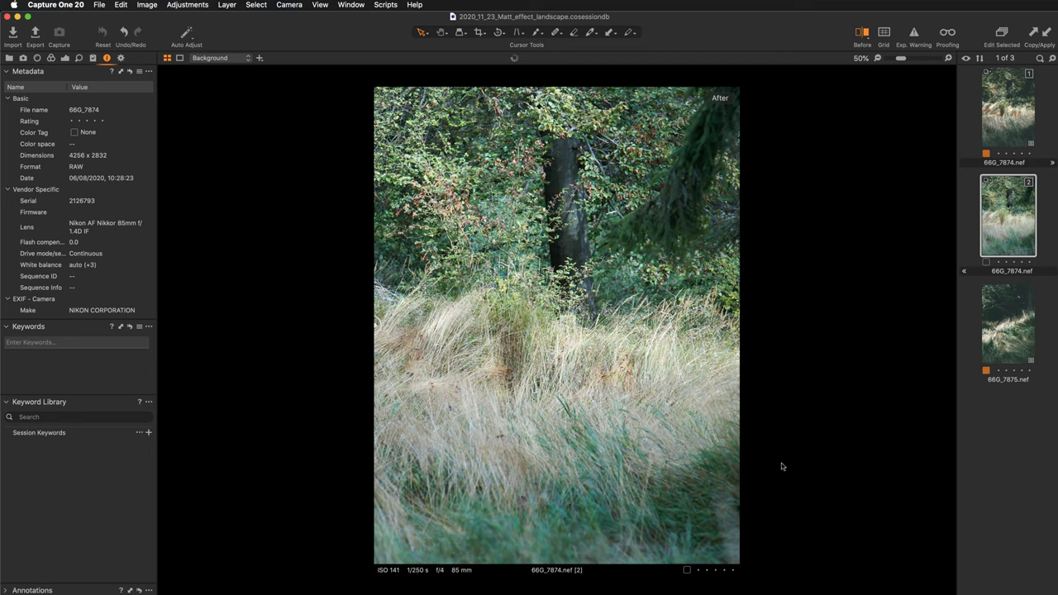
pyautogui.press('super+plus')
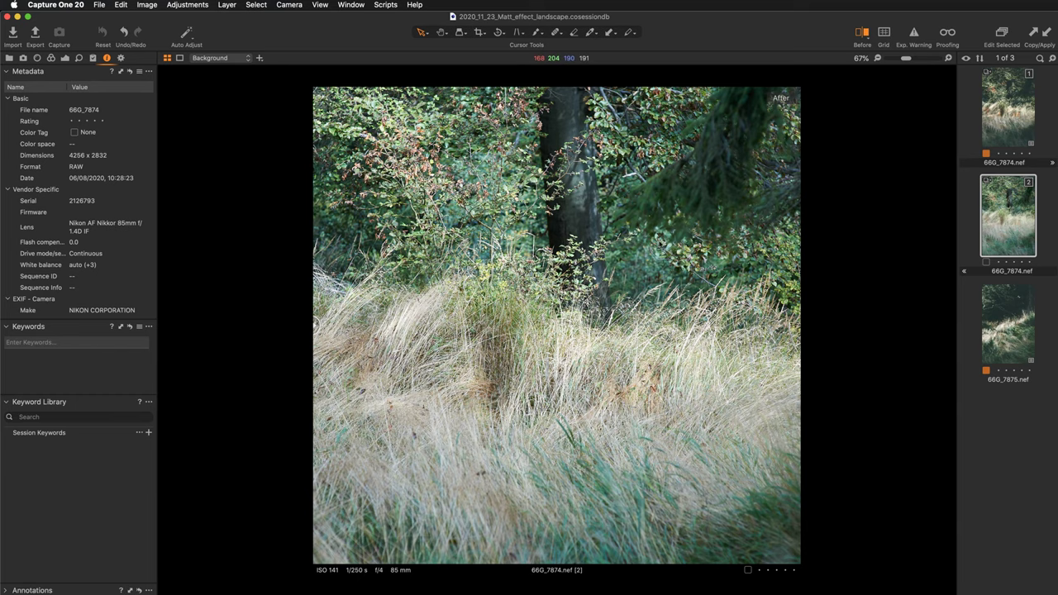
pyautogui.scroll(5, 674, 216)
pyautogui.scroll(1, 719, 285)
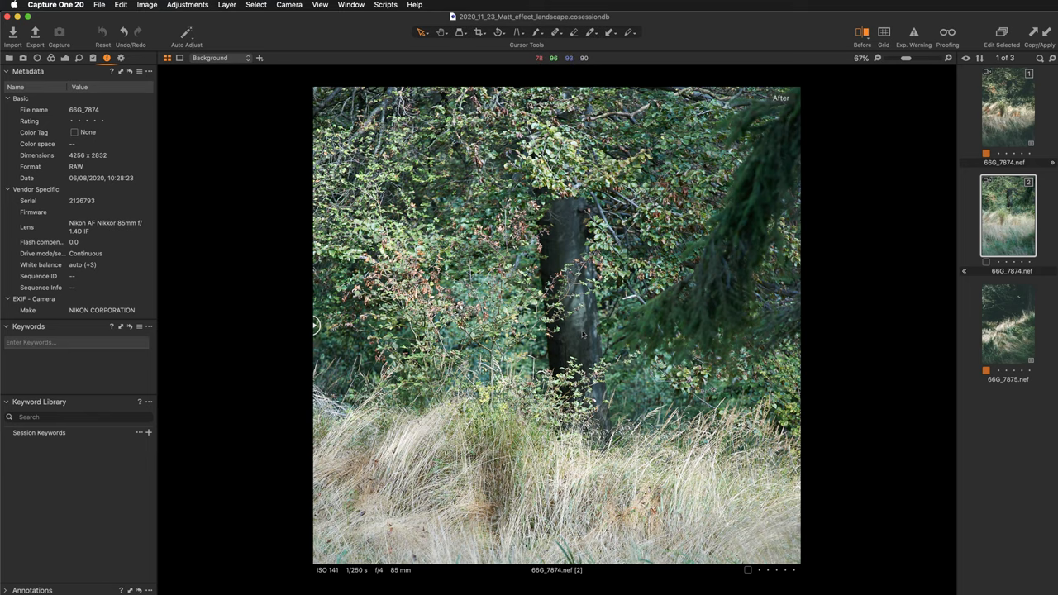
pyautogui.press('super+0')
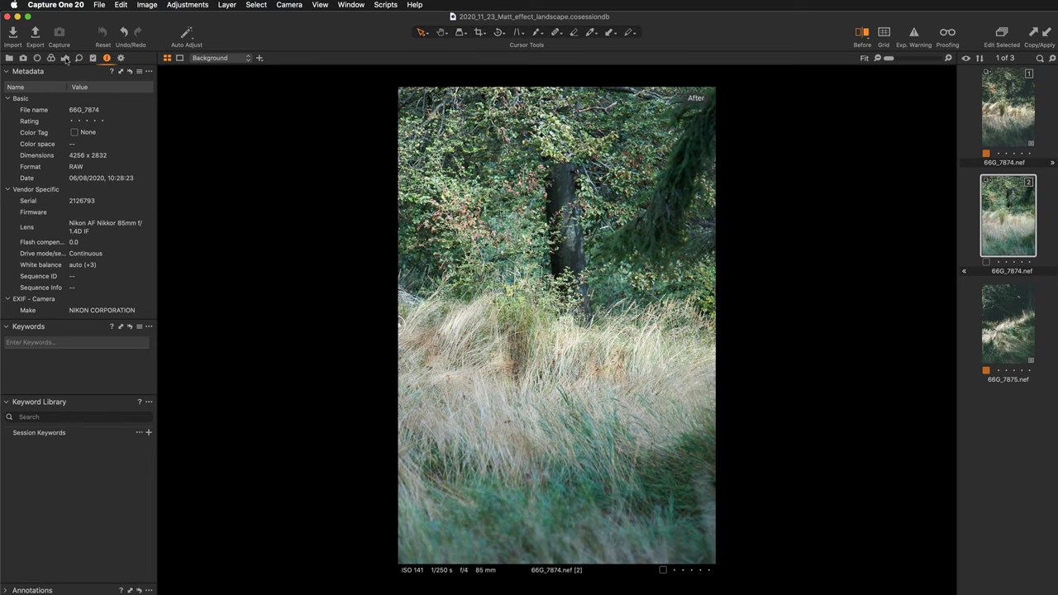
# Apply Auto Levels in the Exposure tab, reset it, then reapply for black 10, white 234.
pyautogui.click(66, 58)
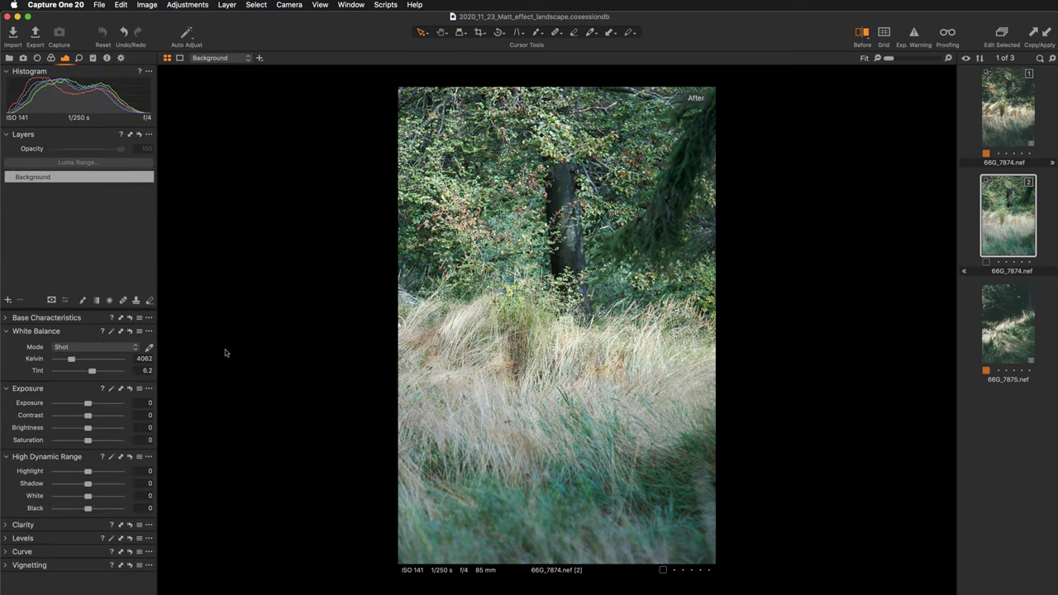
pyautogui.click(6, 539)
pyautogui.scroll(-1, 72, 541)
pyautogui.scroll(-1, 72, 543)
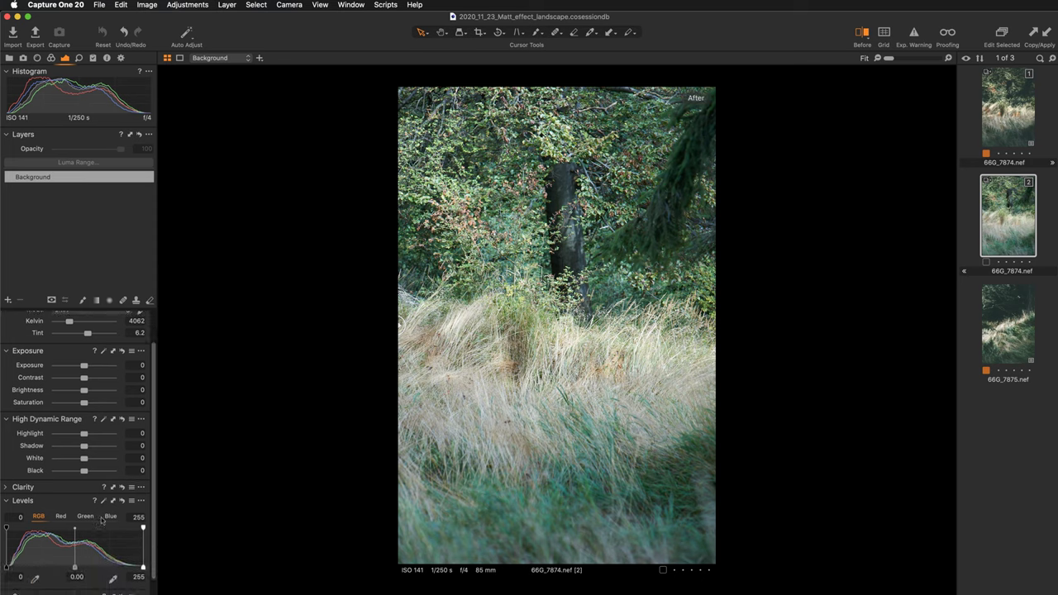
pyautogui.click(104, 502)
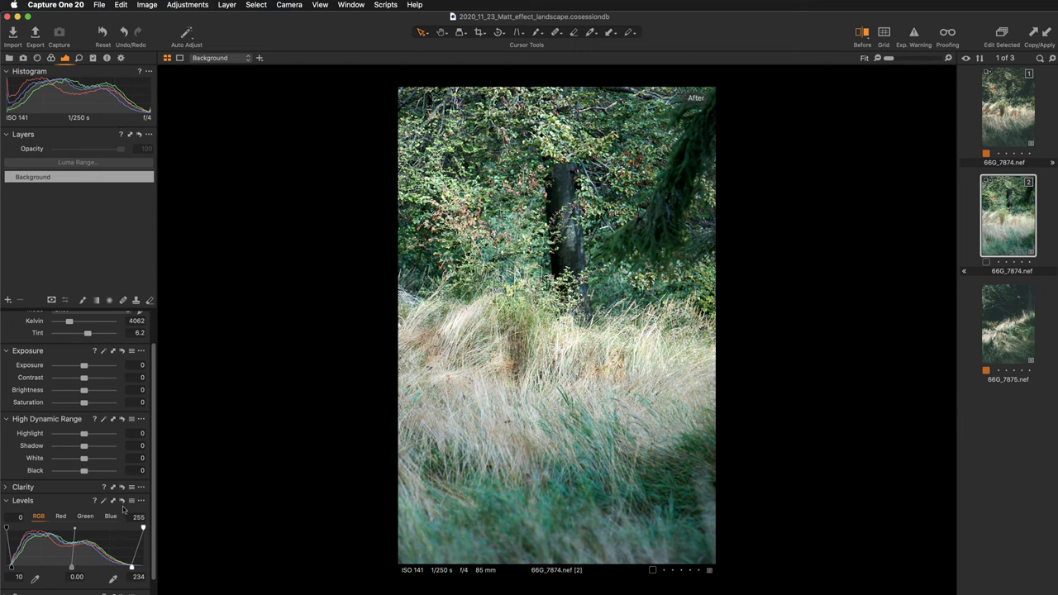
pyautogui.click(122, 501)
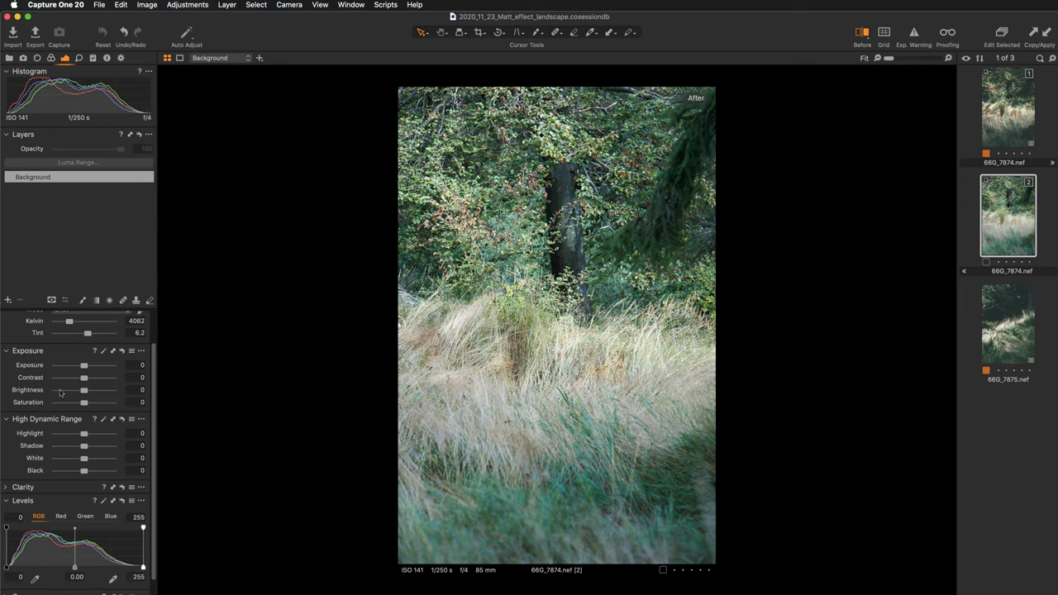
pyautogui.click(104, 501)
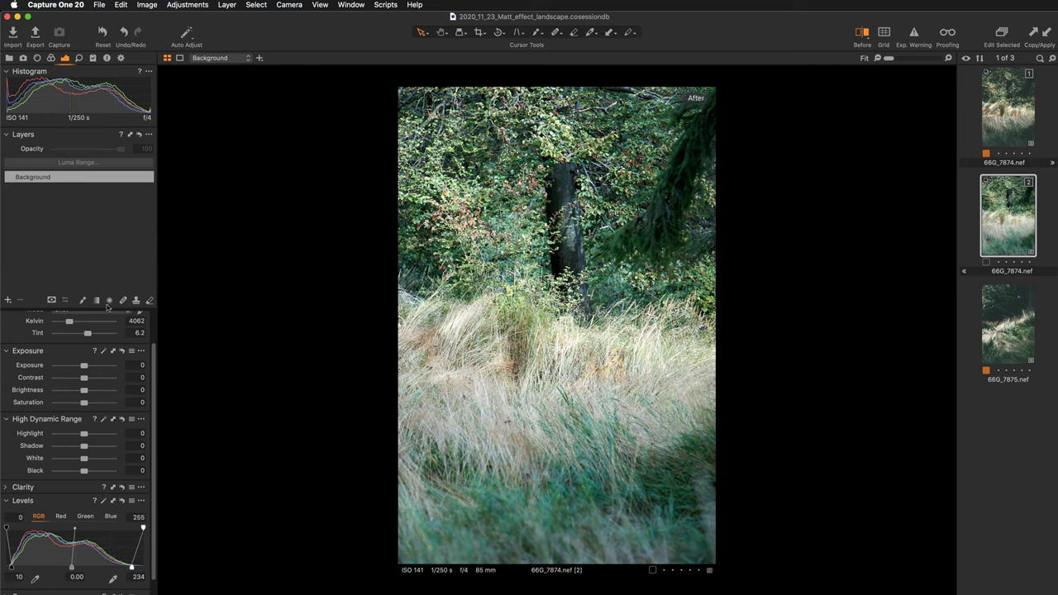
# Create a New Empty Adjustment Layer from the Layers + menu and name it 'matte effect'.
pyautogui.click(7, 302)
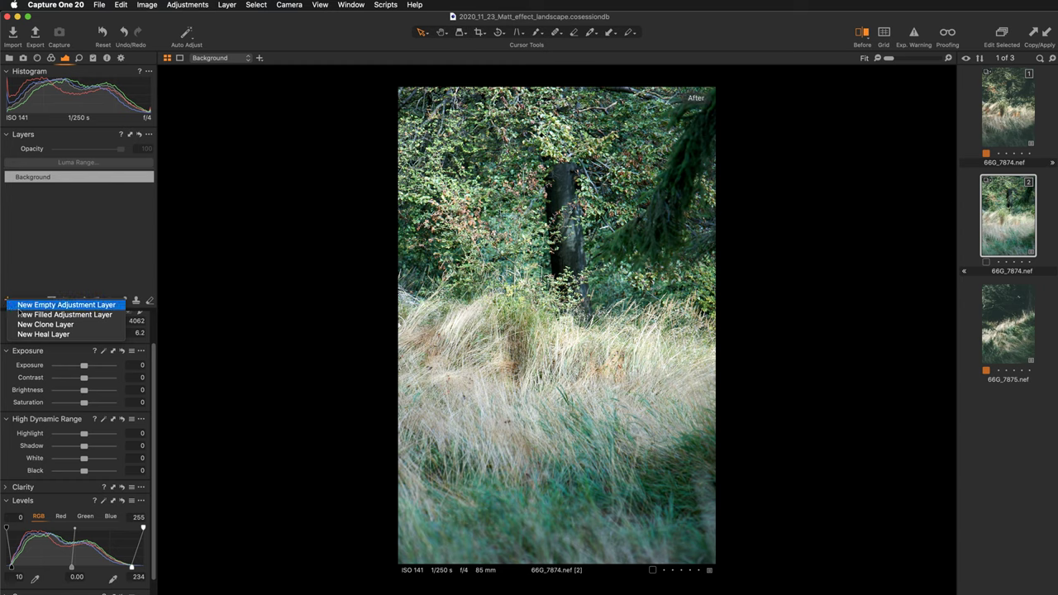
pyautogui.click(23, 314)
pyautogui.doubleClick(67, 176)
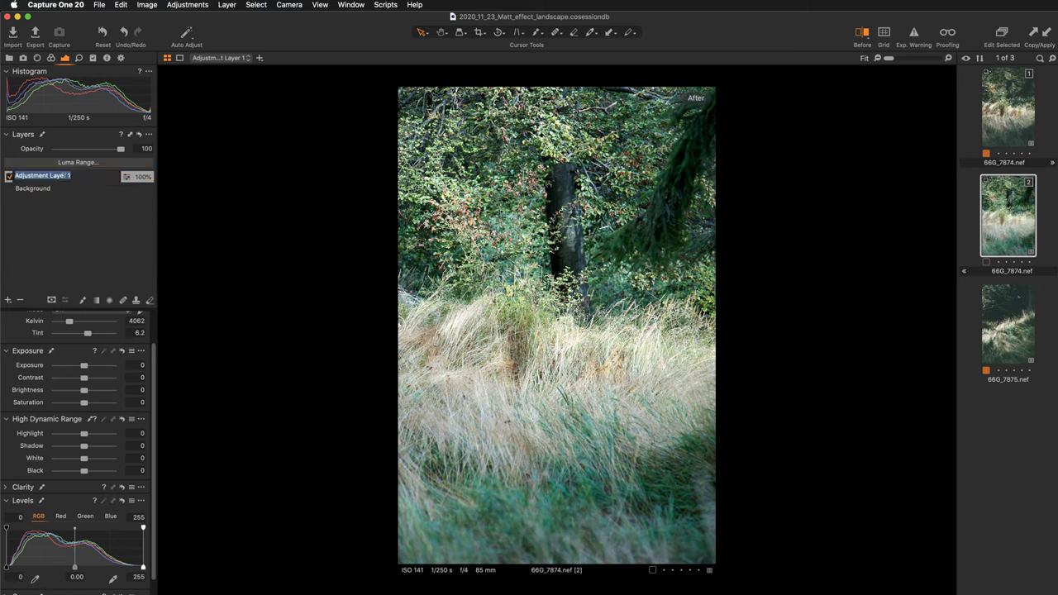
pyautogui.write('matte effe')
pyautogui.write('ct')
pyautogui.press('Return')
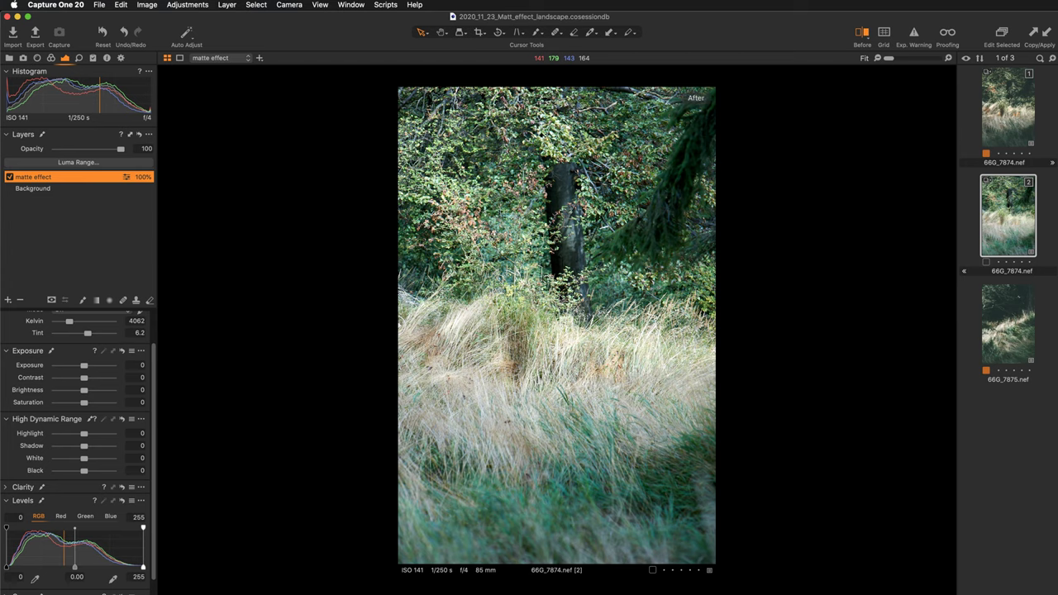
# Float the Curve tool as a large window beside the photo and hide the filmstrip.
pyautogui.scroll(3, 66, 451)
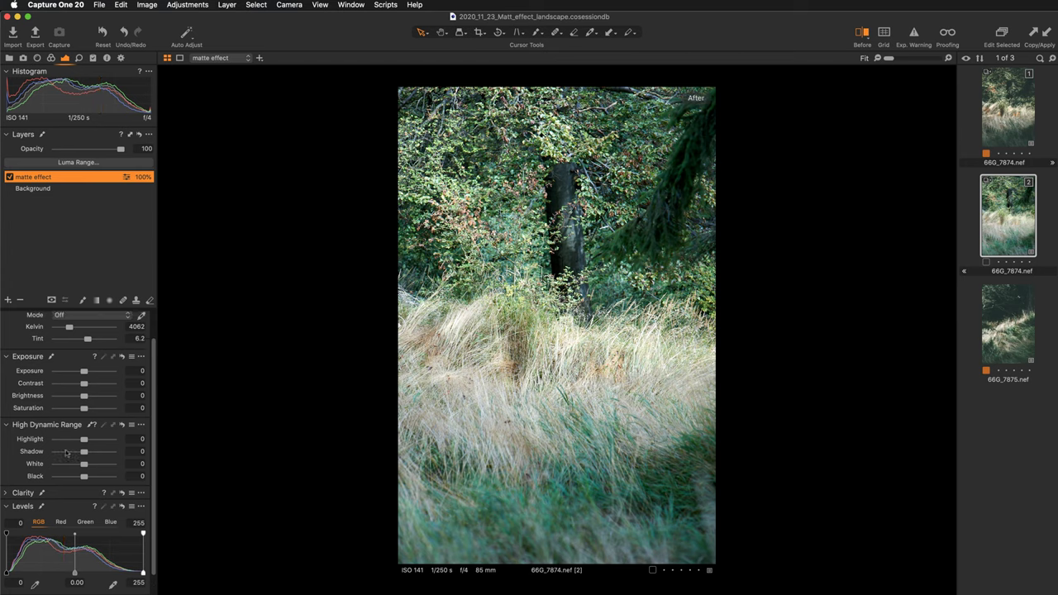
pyautogui.scroll(-3, 66, 451)
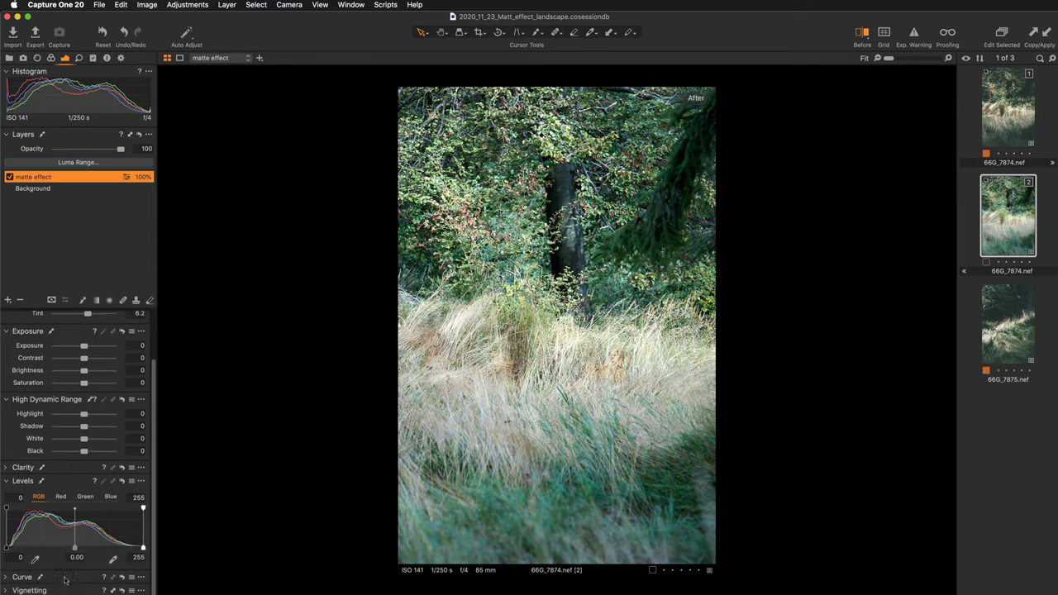
pyautogui.moveTo(66, 577); pyautogui.dragTo(248, 258)
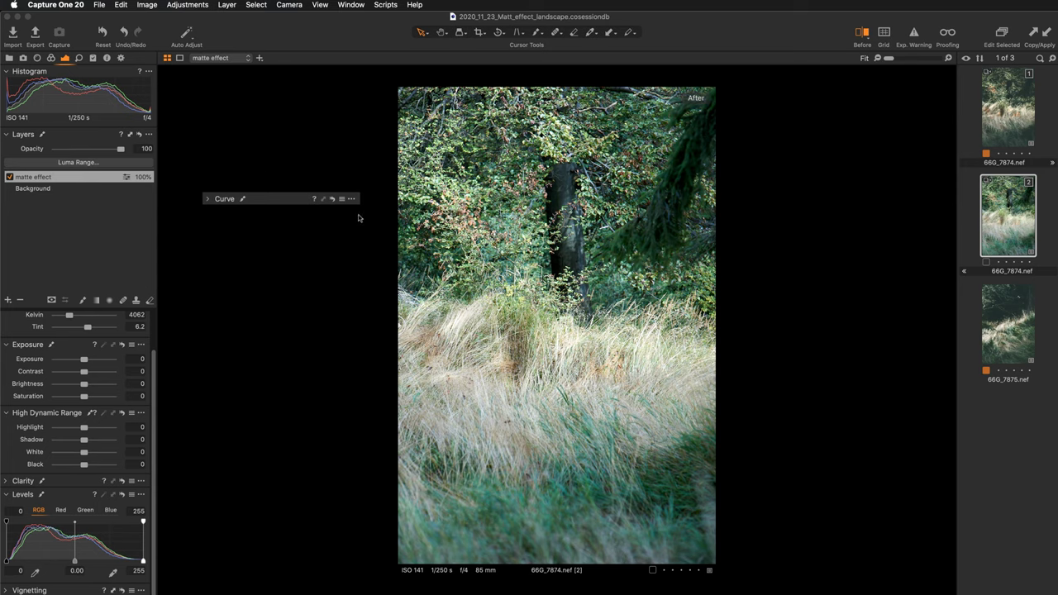
pyautogui.click(288, 200)
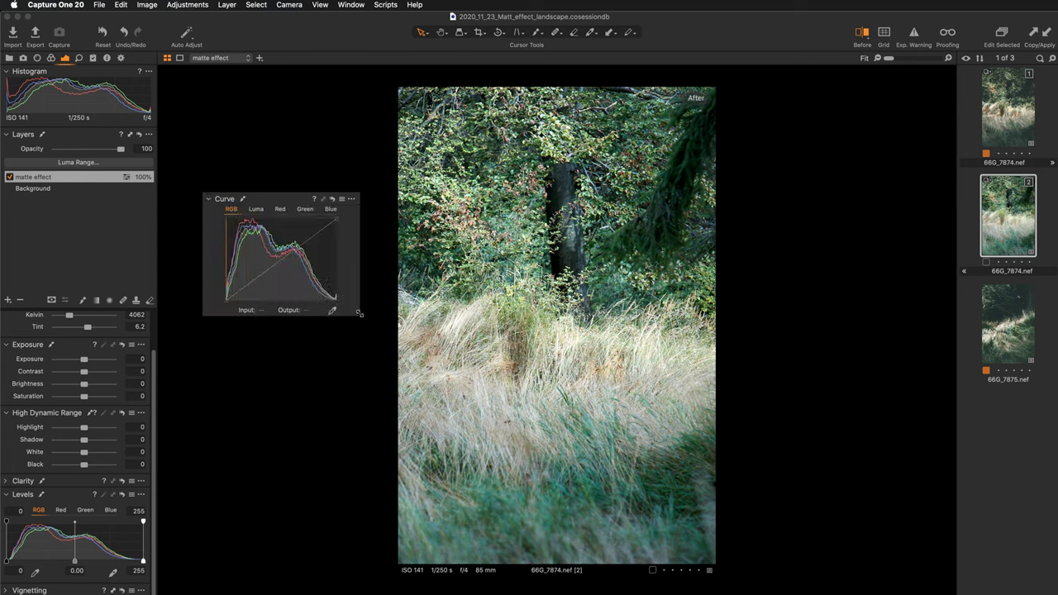
pyautogui.moveTo(359, 313); pyautogui.dragTo(435, 418)
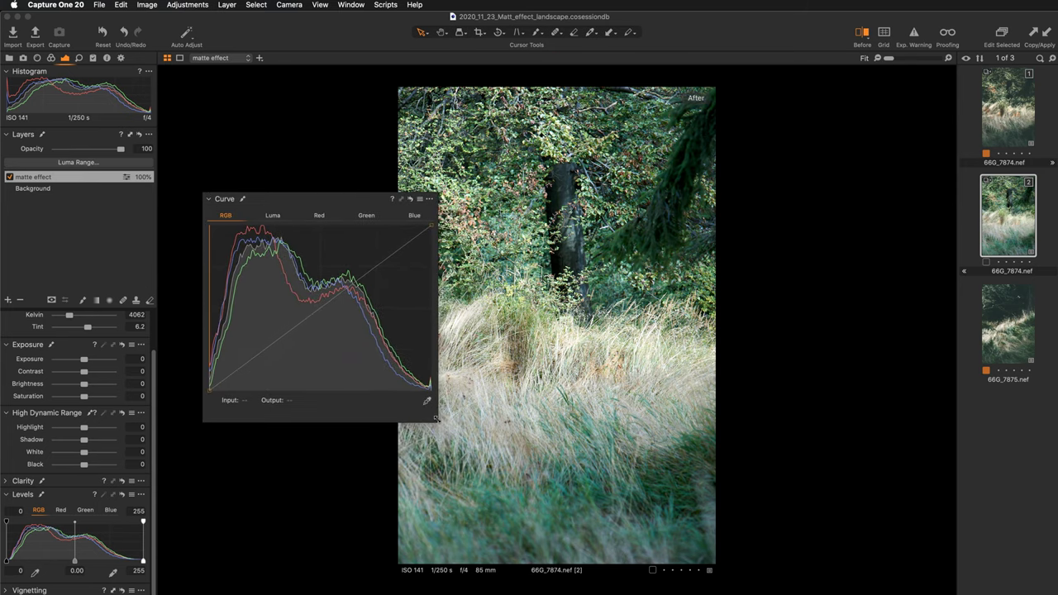
pyautogui.moveTo(365, 199)
pyautogui.mouseDown()
pyautogui.moveTo(338, 241)
pyautogui.moveTo(342, 182)
pyautogui.mouseUp()
pyautogui.press('super+b')
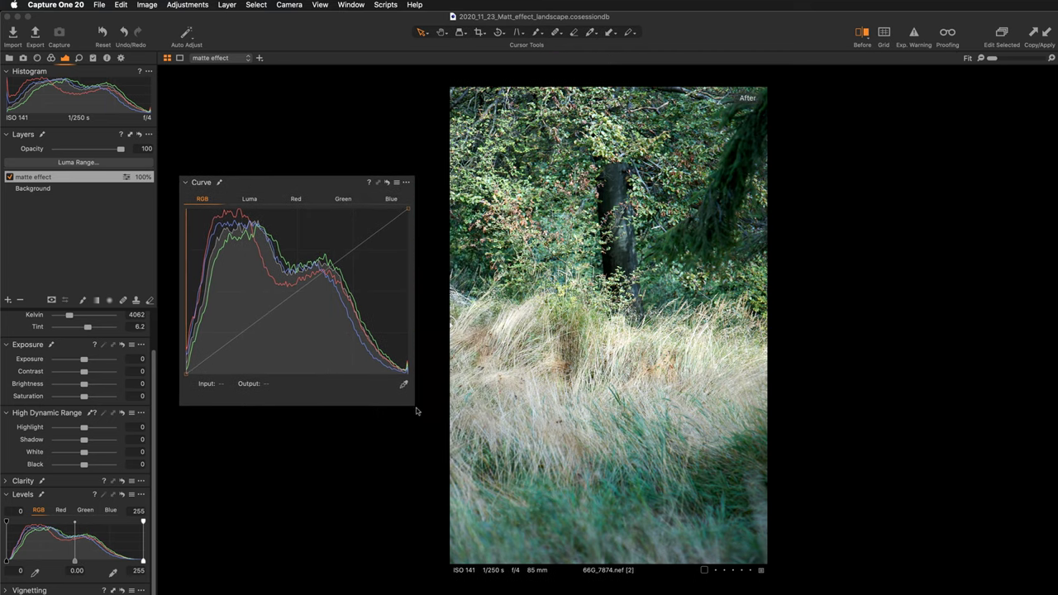
pyautogui.moveTo(414, 406); pyautogui.dragTo(435, 448)
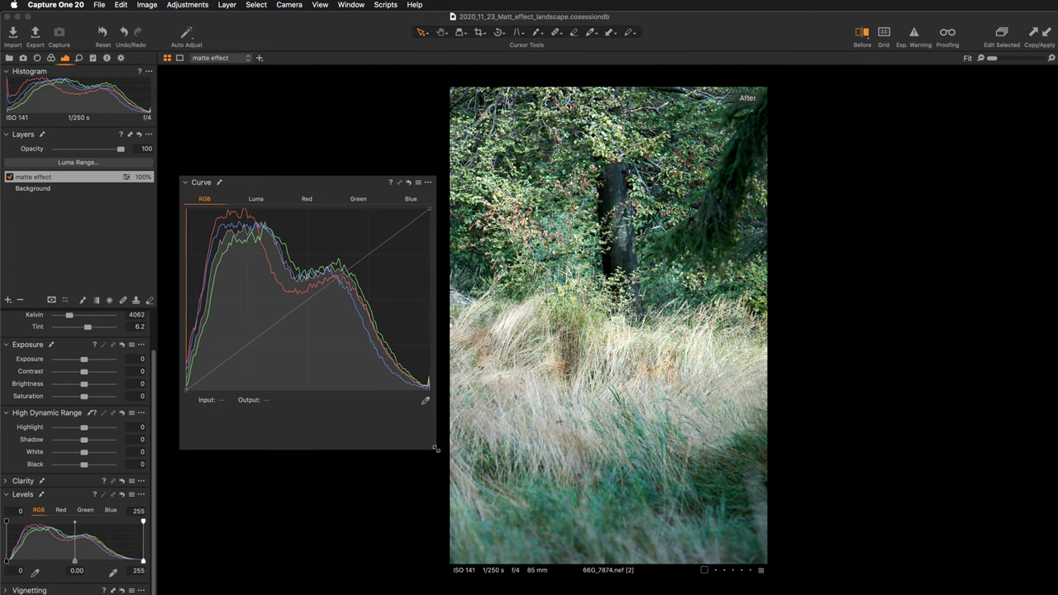
# Shape the RGB curve with shadow and midtone points, lifting the black point to about 33.
pyautogui.click(235, 357)
pyautogui.moveTo(186, 386); pyautogui.dragTo(186, 377)
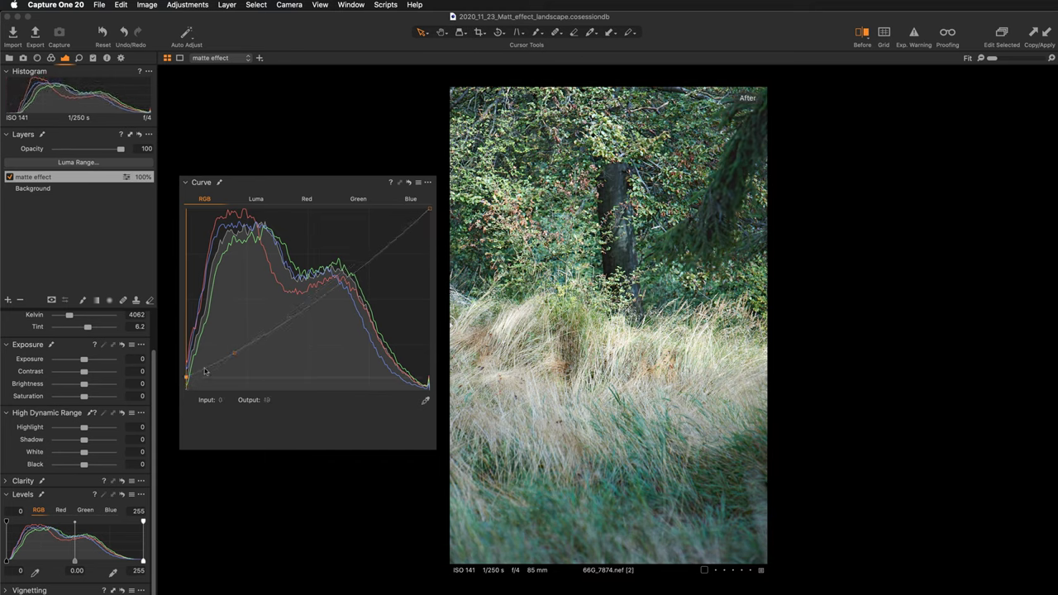
pyautogui.moveTo(234, 352); pyautogui.dragTo(221, 360)
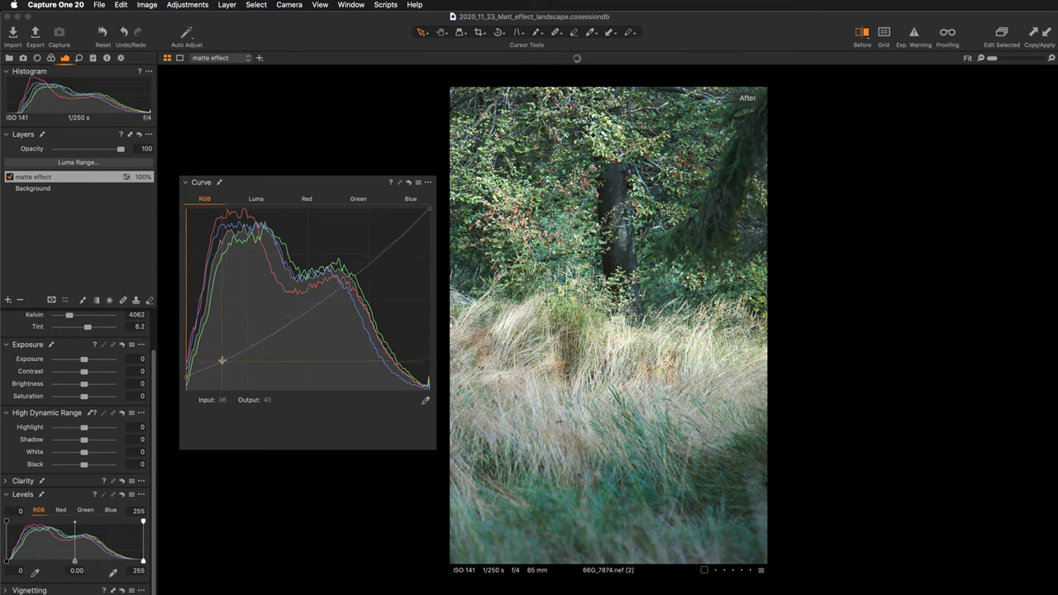
pyautogui.moveTo(220, 360); pyautogui.dragTo(221, 359)
pyautogui.moveTo(289, 321); pyautogui.dragTo(289, 309)
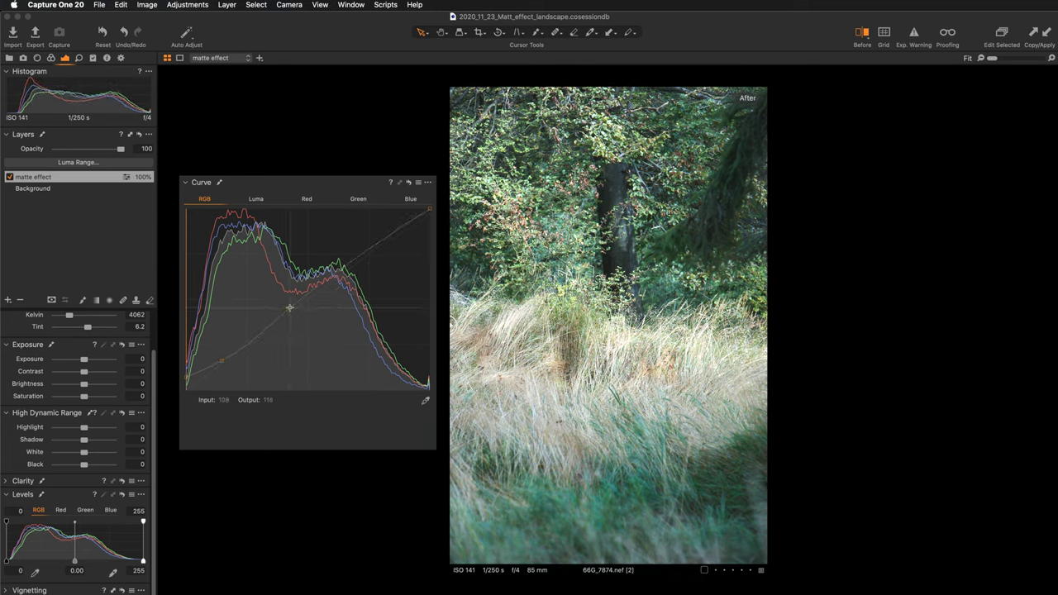
pyautogui.moveTo(289, 310); pyautogui.dragTo(290, 309)
pyautogui.moveTo(290, 309); pyautogui.dragTo(289, 309)
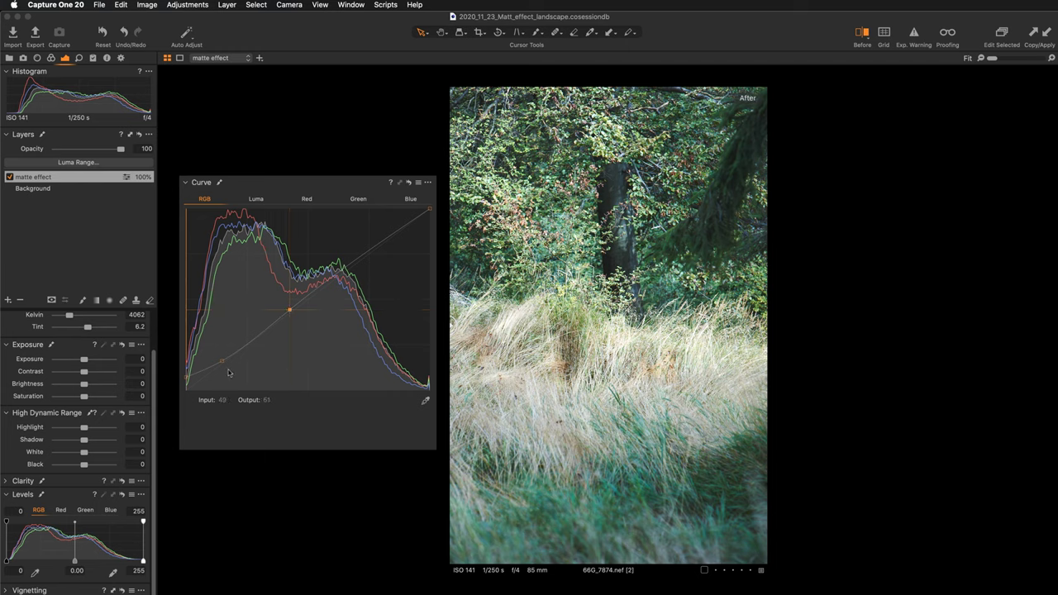
pyautogui.moveTo(220, 362); pyautogui.dragTo(213, 366)
pyautogui.moveTo(187, 376); pyautogui.dragTo(187, 376)
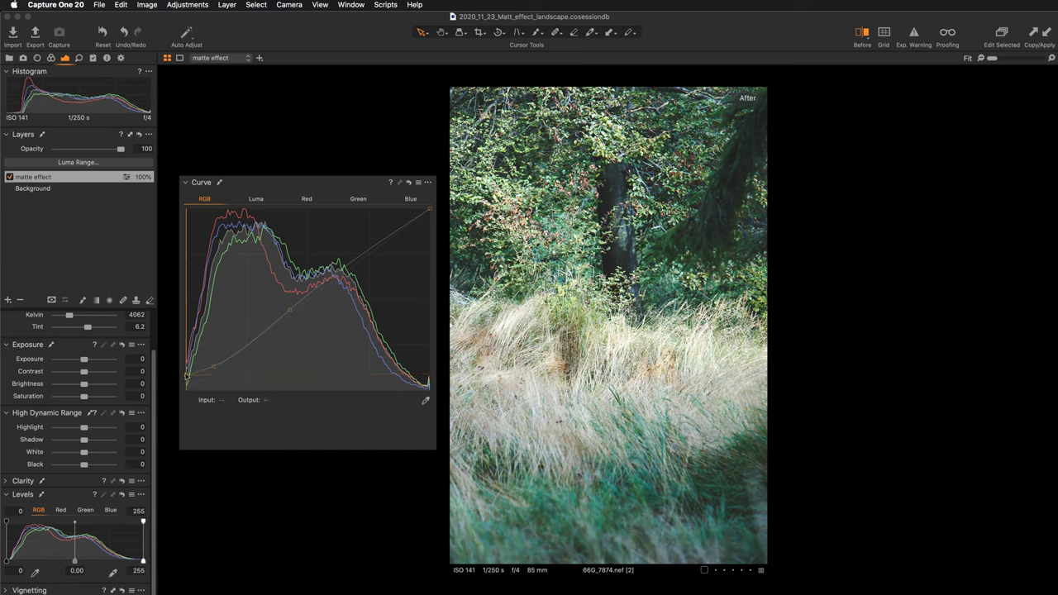
# On the Luma curve, lower a midtone point and pull a new shadow point down.
pyautogui.click(257, 200)
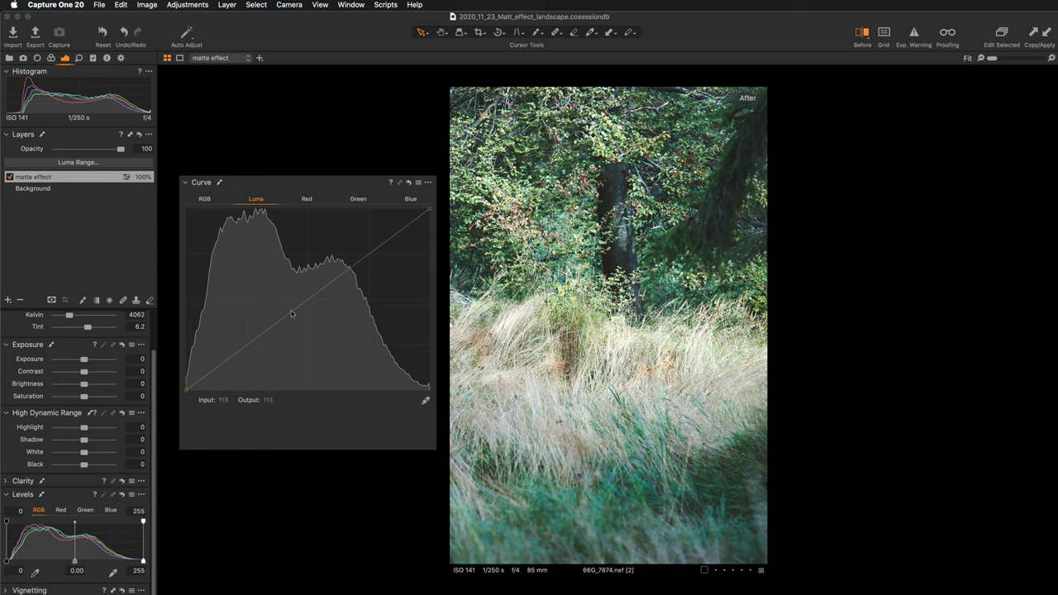
pyautogui.moveTo(290, 313); pyautogui.dragTo(324, 296)
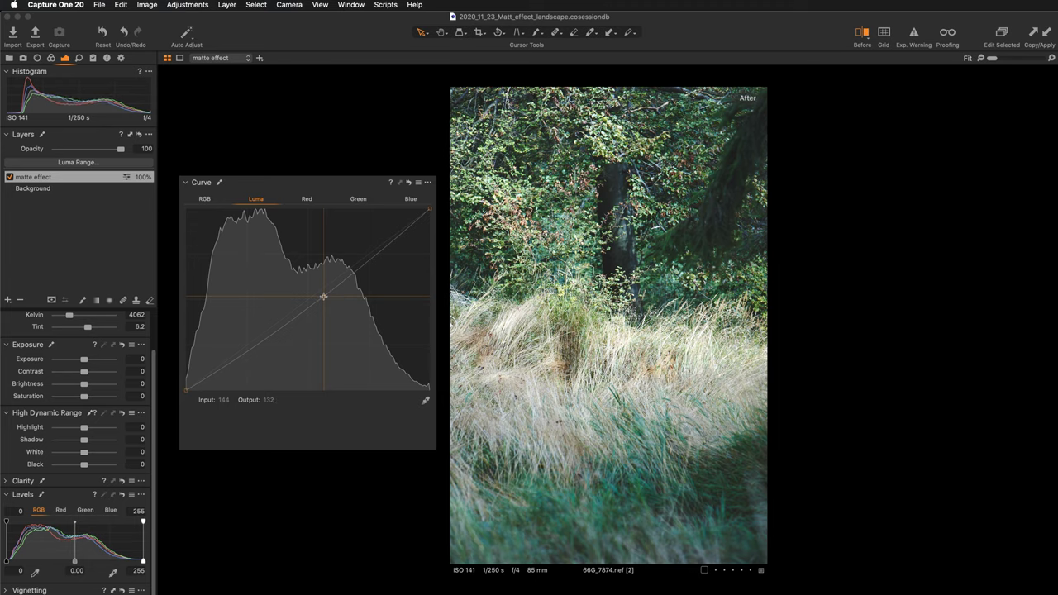
pyautogui.click(209, 376)
pyautogui.moveTo(209, 377); pyautogui.dragTo(209, 377)
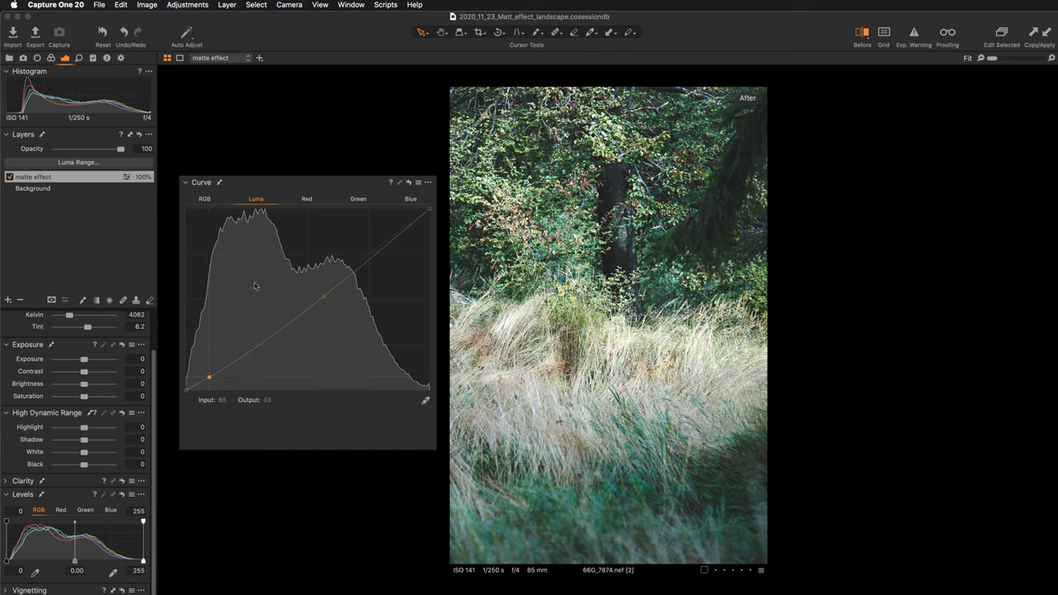
# Back on the RGB curve, compare the matte layer on and off and raise the black point.
pyautogui.click(204, 200)
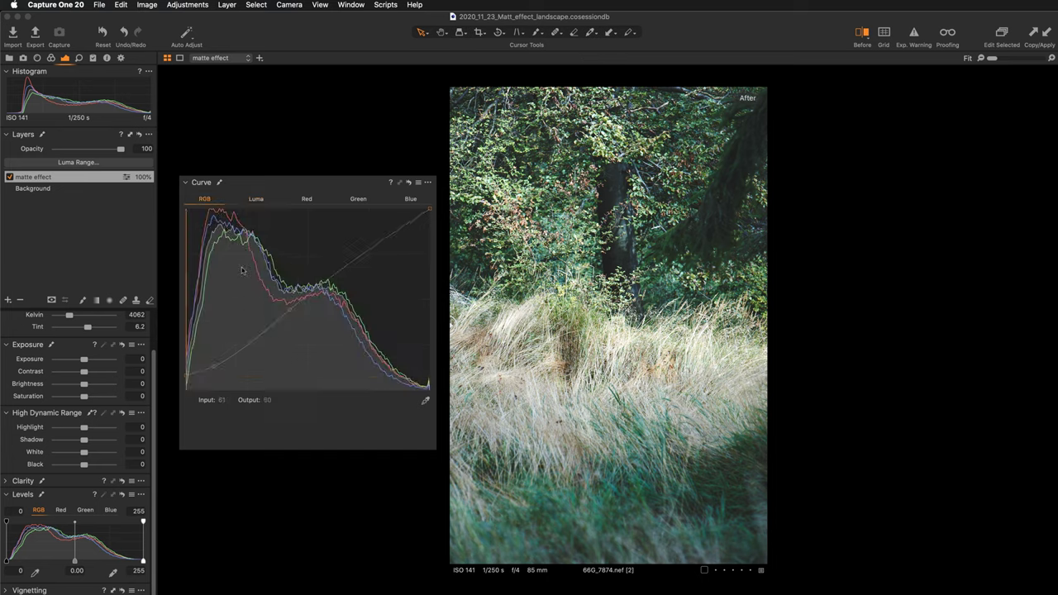
pyautogui.click(9, 177)
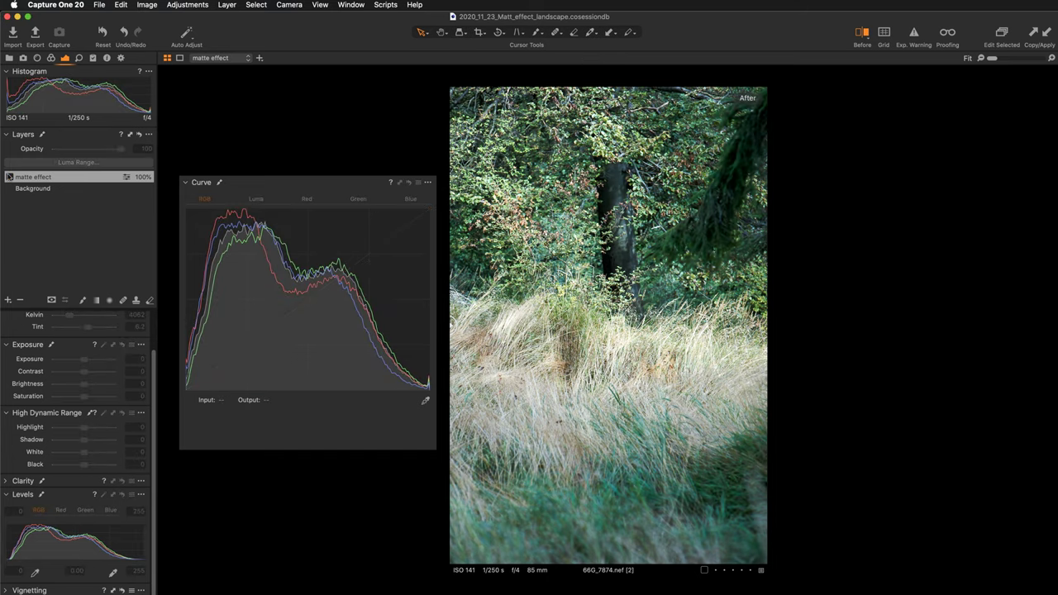
pyautogui.click(9, 177)
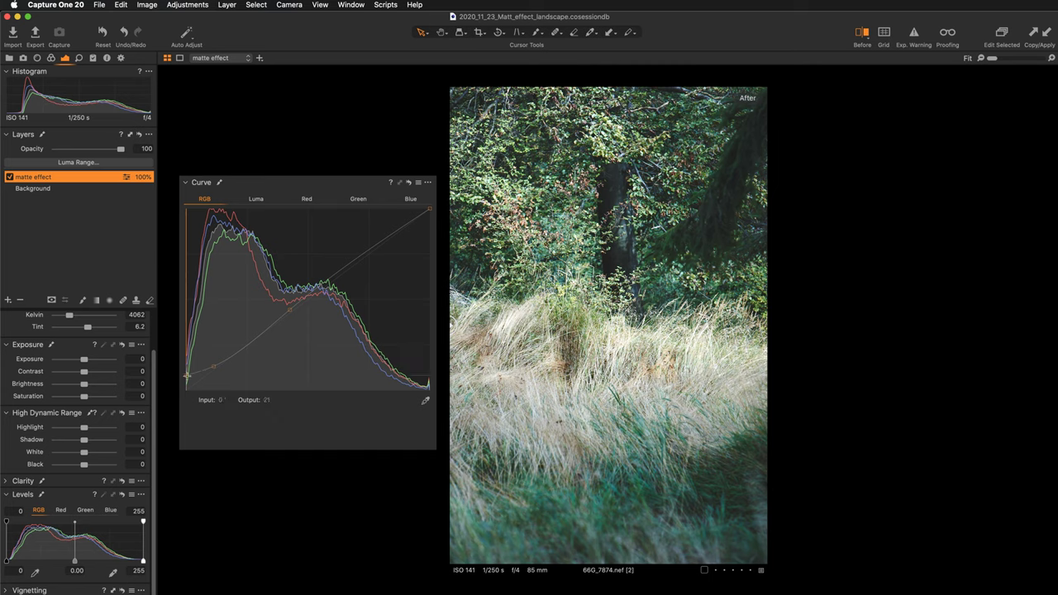
pyautogui.moveTo(187, 374); pyautogui.dragTo(186, 374)
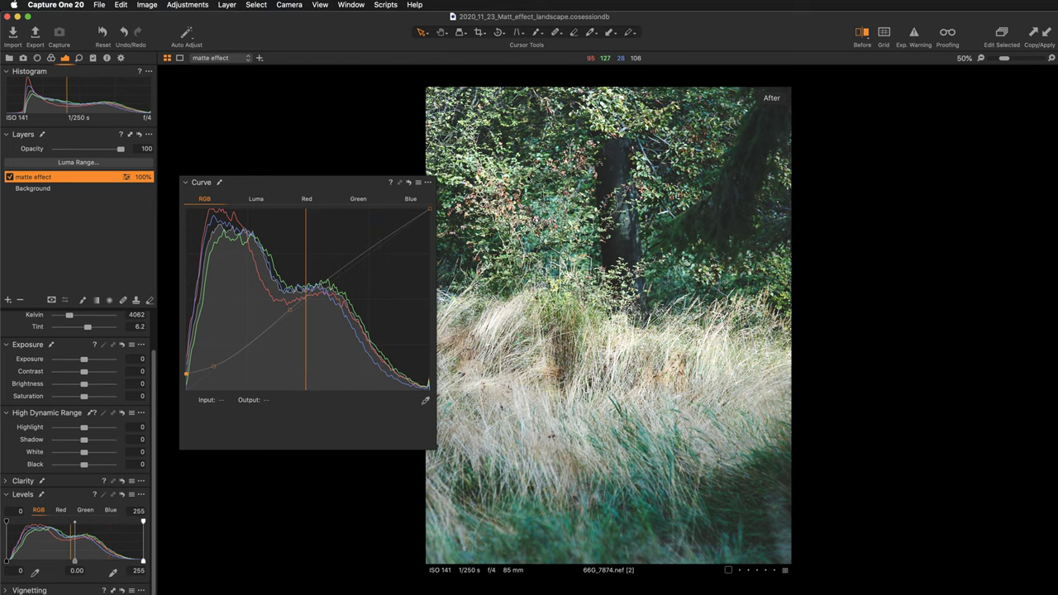
# Pan the photo and fine-tune the RGB curve's shadow point, then reposition the curve window.
pyautogui.click(441, 32)
pyautogui.moveTo(670, 233); pyautogui.dragTo(670, 270)
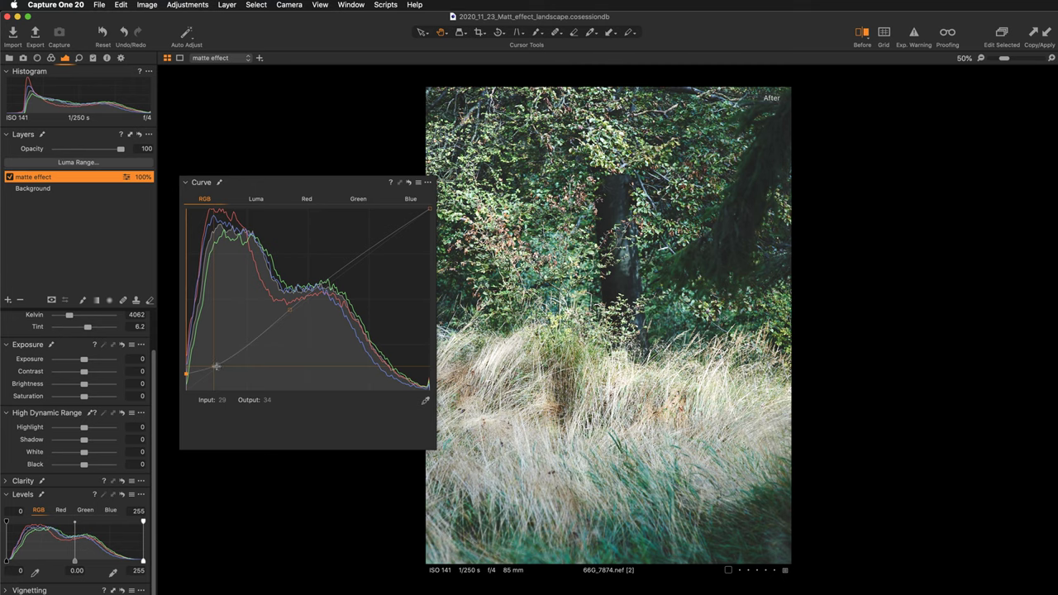
pyautogui.moveTo(214, 366); pyautogui.dragTo(213, 361)
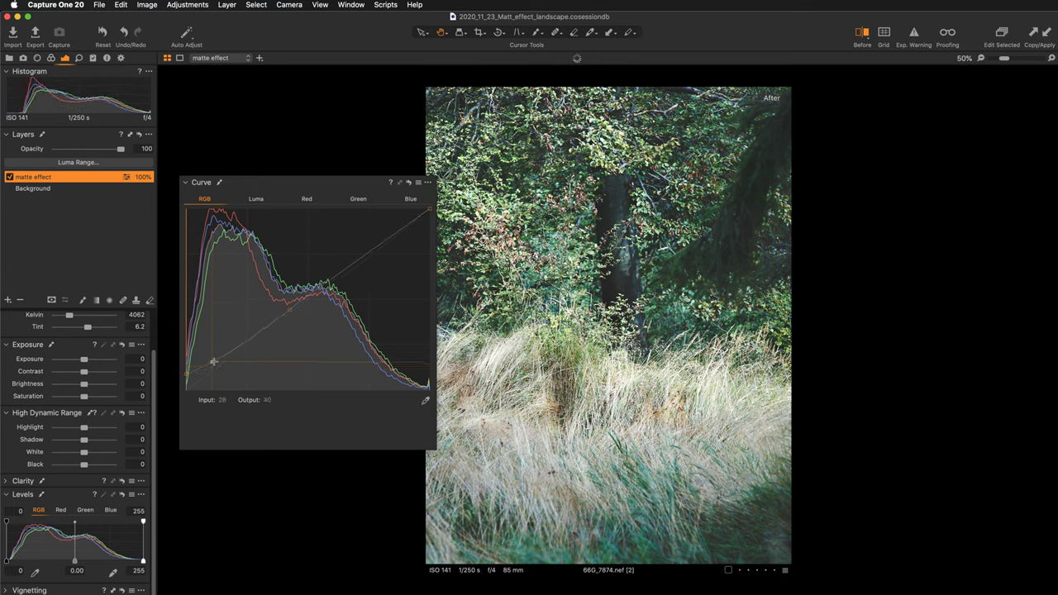
pyautogui.moveTo(213, 360); pyautogui.dragTo(211, 369)
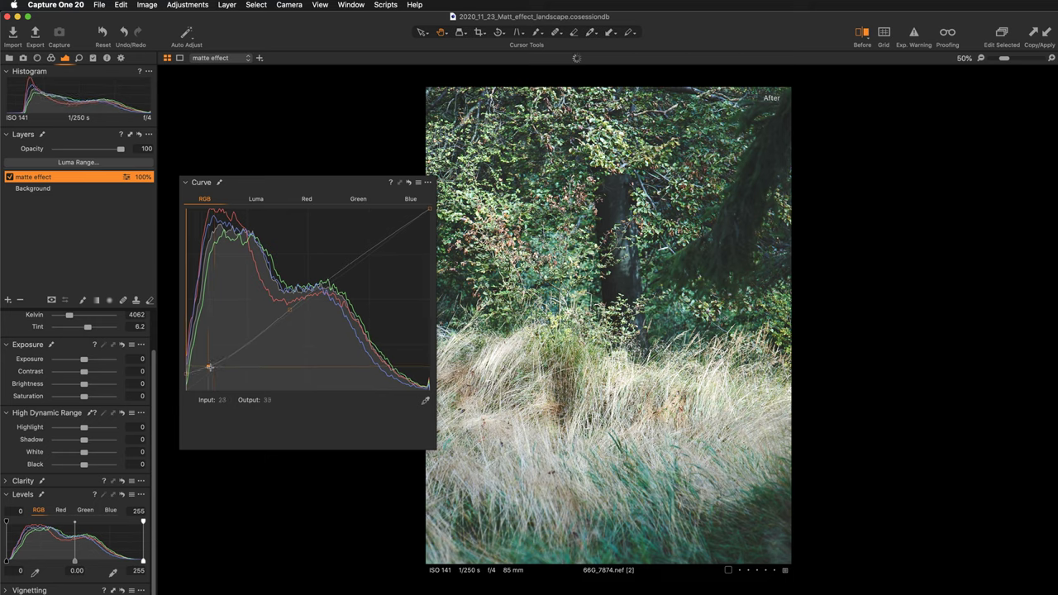
pyautogui.moveTo(211, 368); pyautogui.dragTo(209, 369)
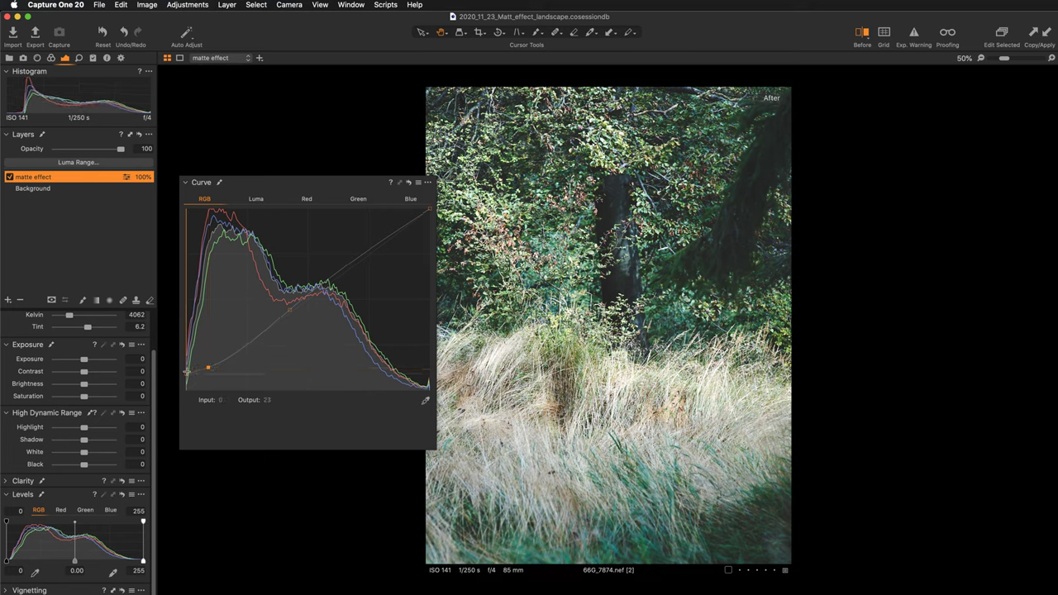
pyautogui.moveTo(208, 366)
pyautogui.mouseDown()
pyautogui.moveTo(216, 361)
pyautogui.moveTo(186, 368)
pyautogui.mouseUp()
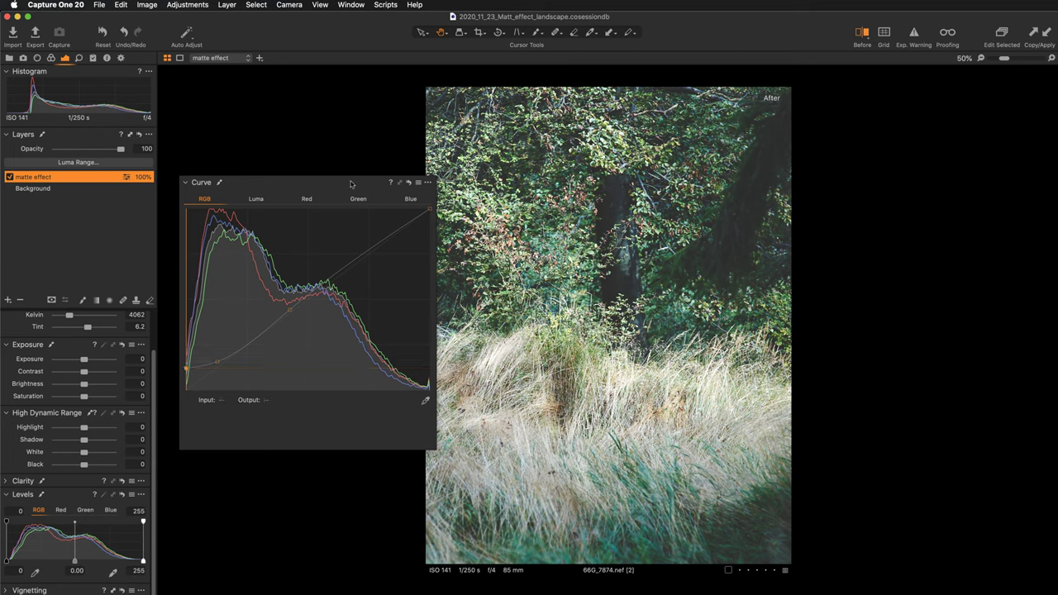
pyautogui.moveTo(349, 184); pyautogui.dragTo(327, 173)
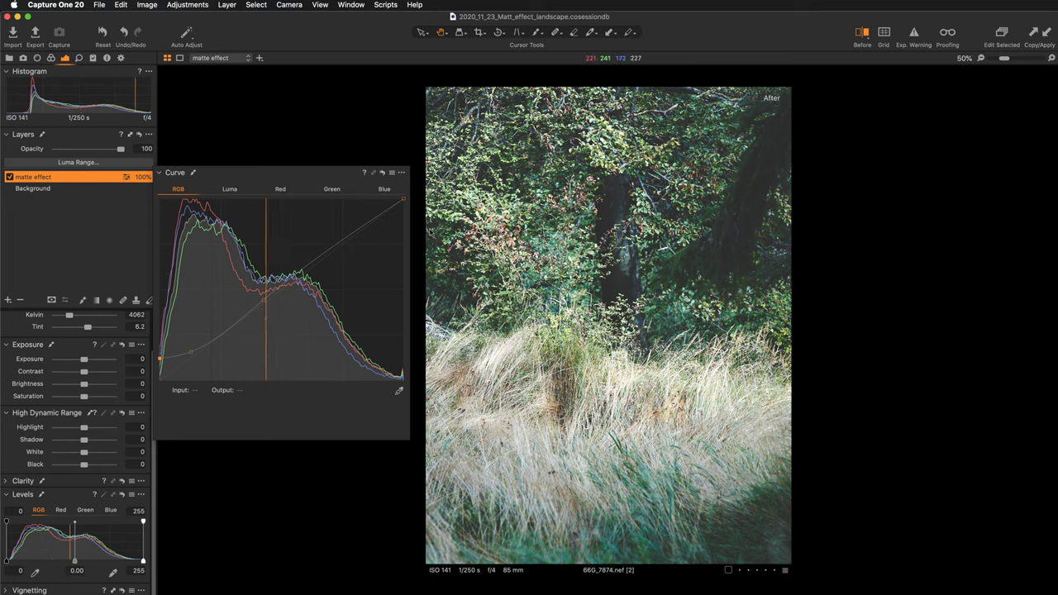
pyautogui.click(9, 177)
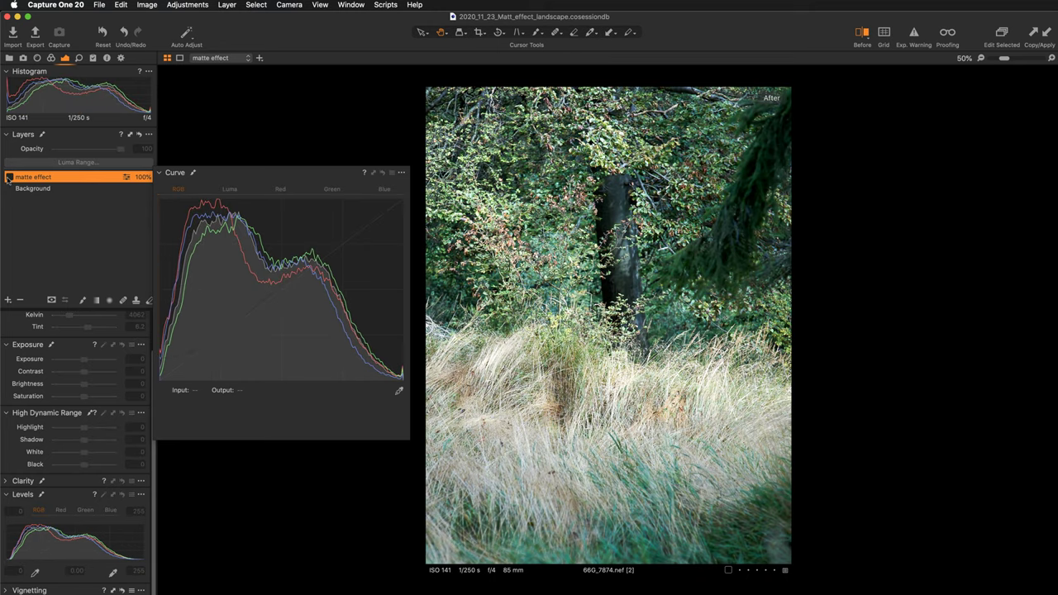
pyautogui.click(9, 177)
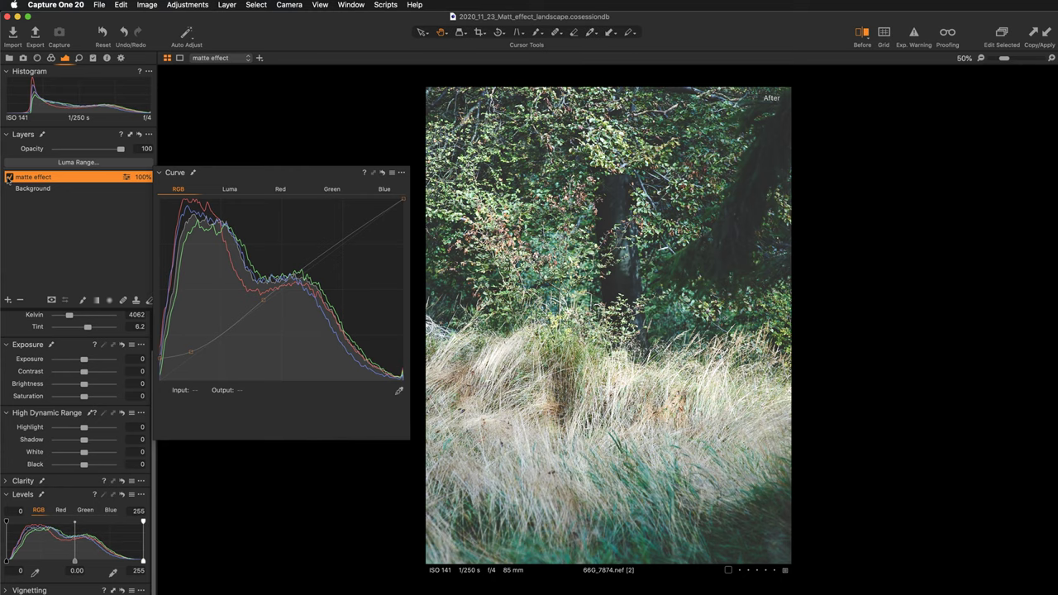
pyautogui.click(9, 177)
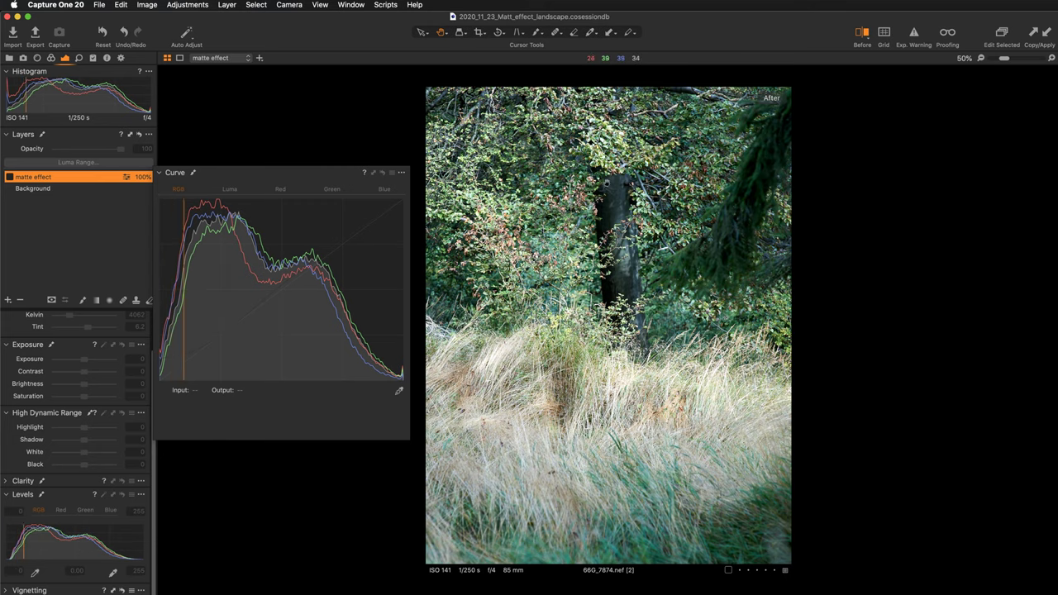
pyautogui.click(8, 177)
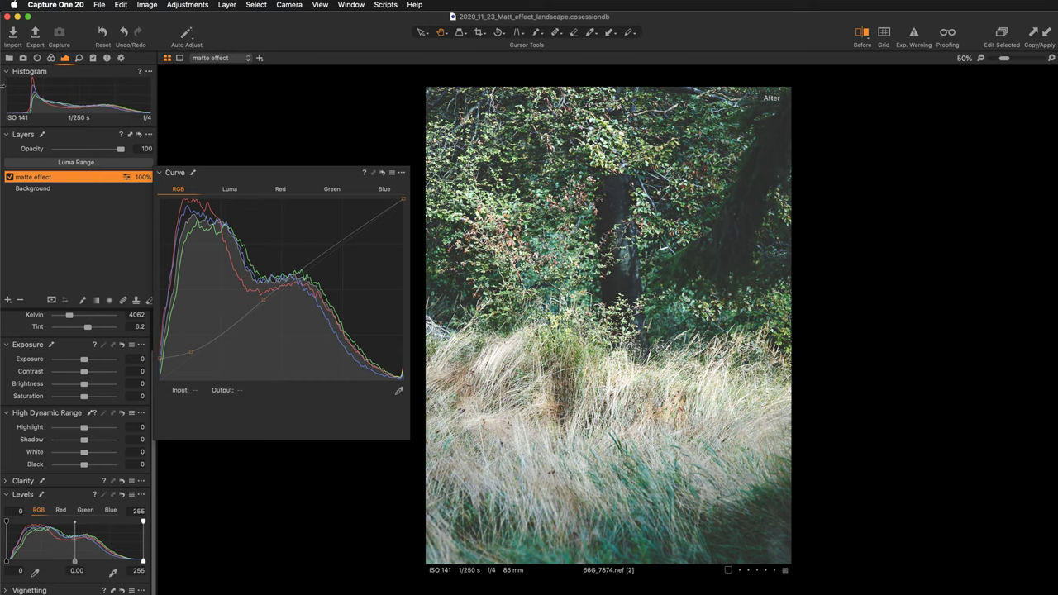
pyautogui.click(9, 177)
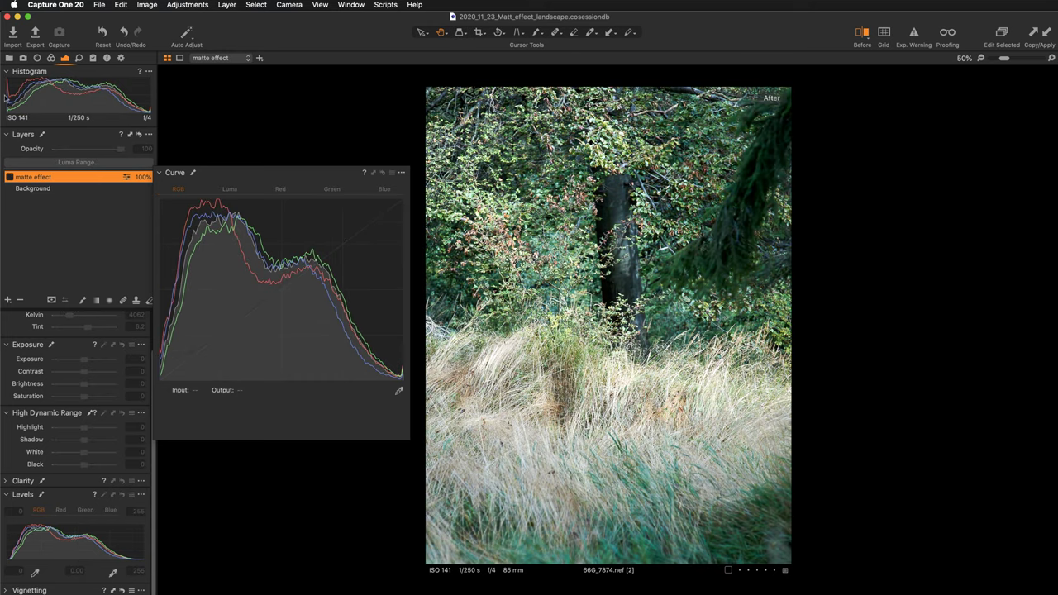
pyautogui.click(9, 177)
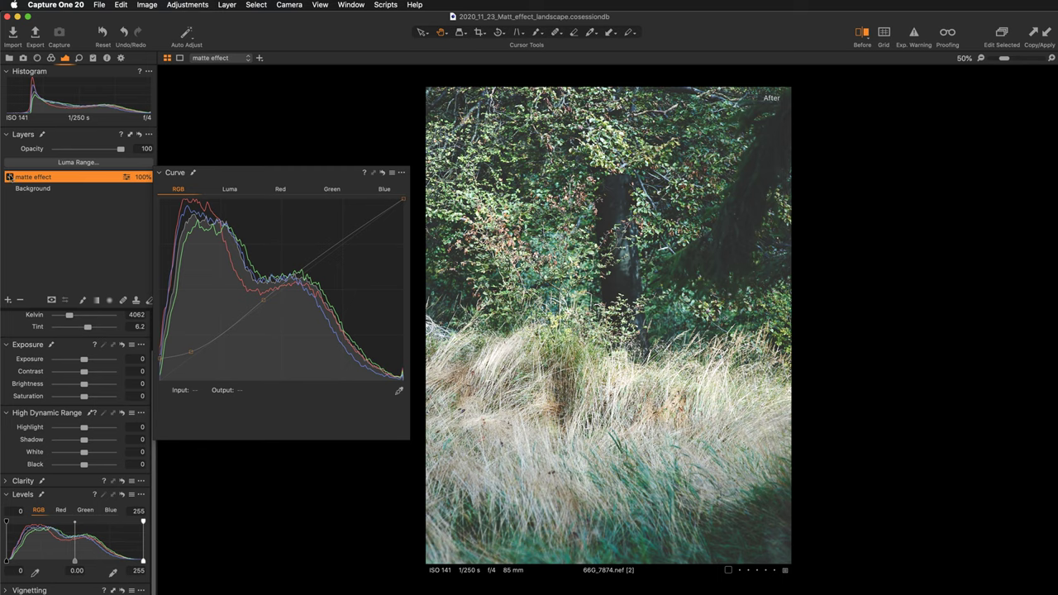
pyautogui.click(9, 176)
pyautogui.click(9, 177)
pyautogui.click(10, 177)
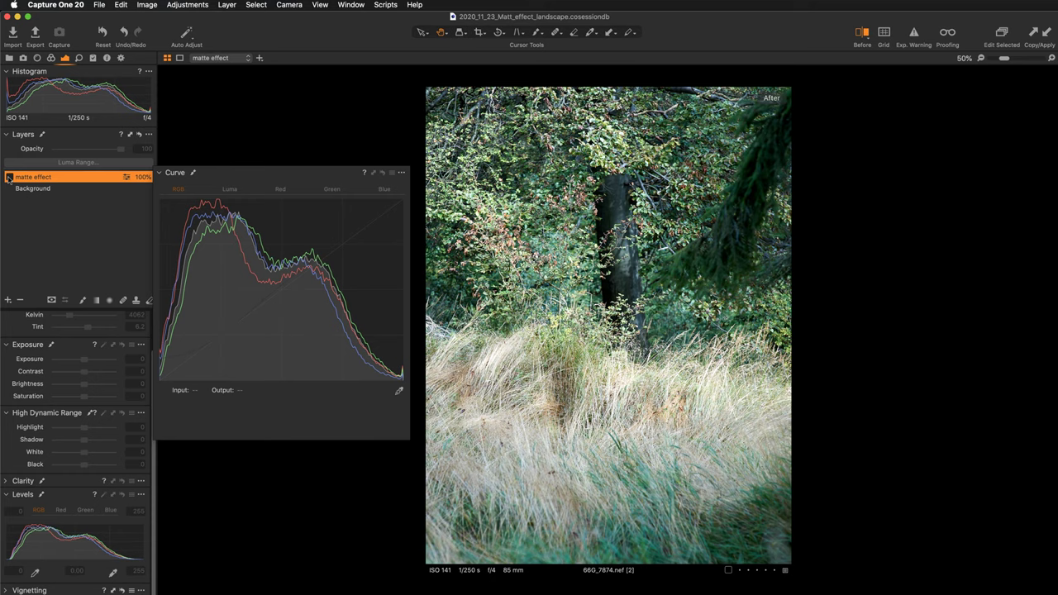
pyautogui.click(10, 177)
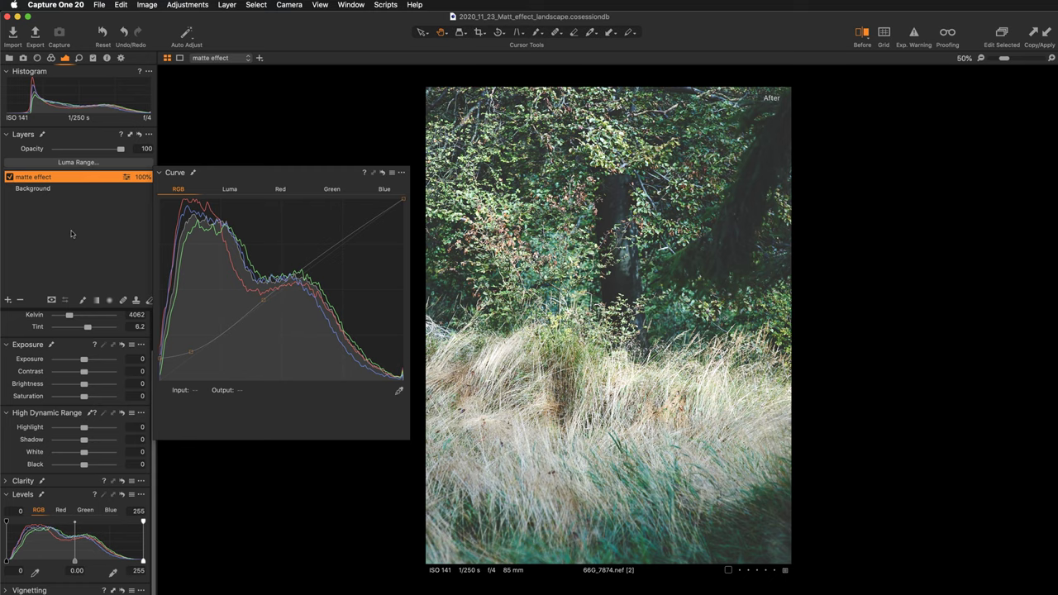
# Fit the photo, zoom in to inspect the grass, then zoom back out.
pyautogui.press('super+0')
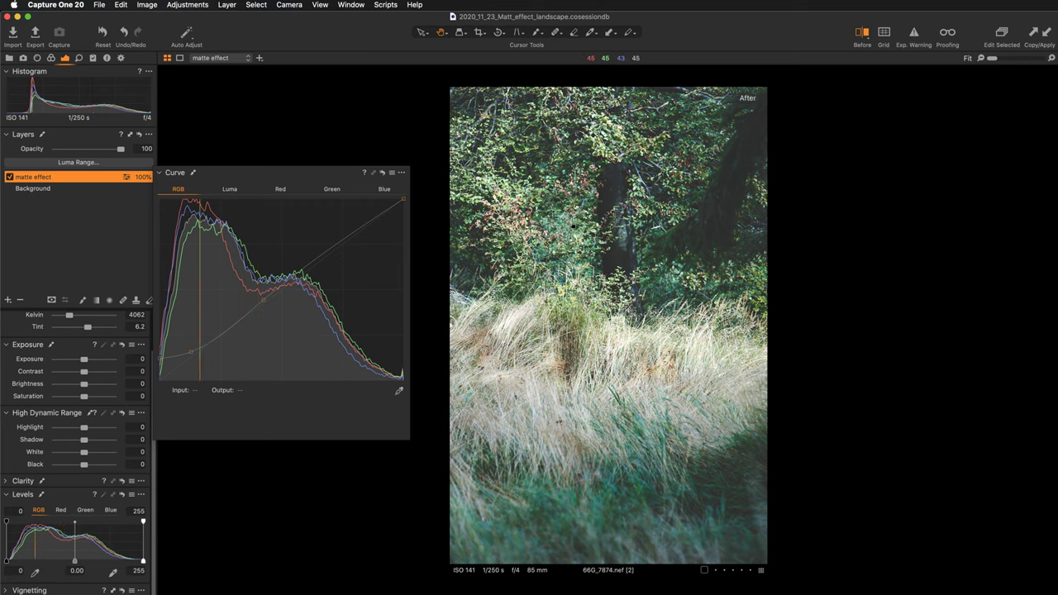
pyautogui.press('super+plus')
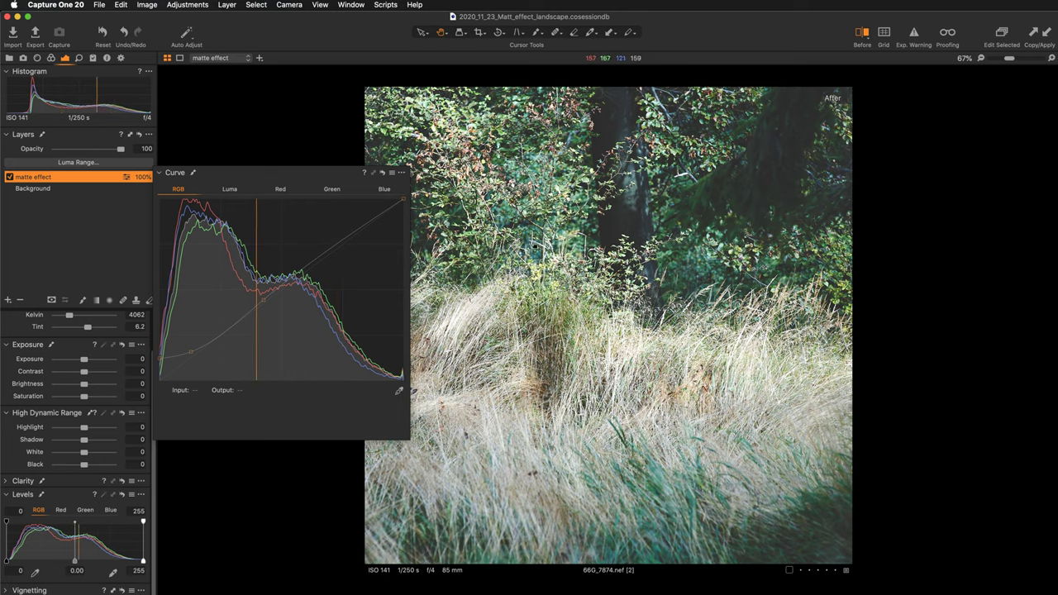
pyautogui.press('super+minus')
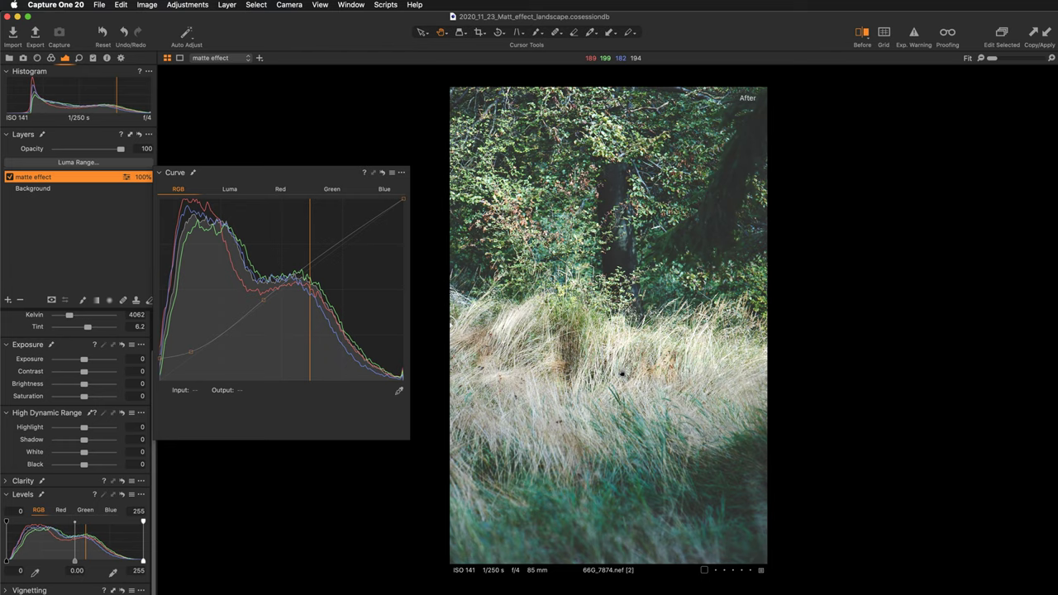
# Create a new empty adjustment layer named 'color'.
pyautogui.click(8, 300)
pyautogui.click(18, 313)
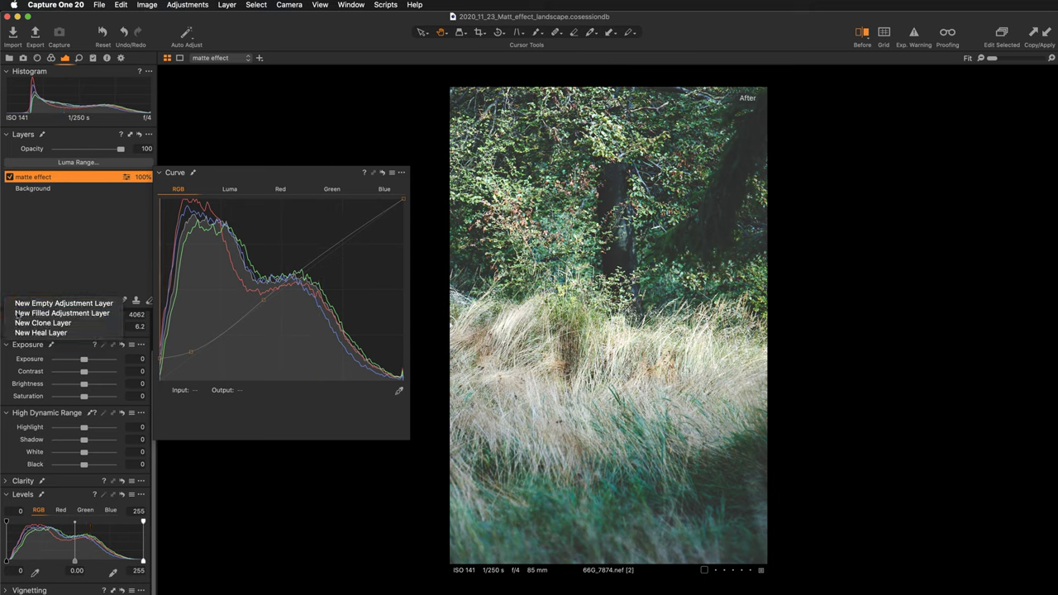
pyautogui.doubleClick(49, 178)
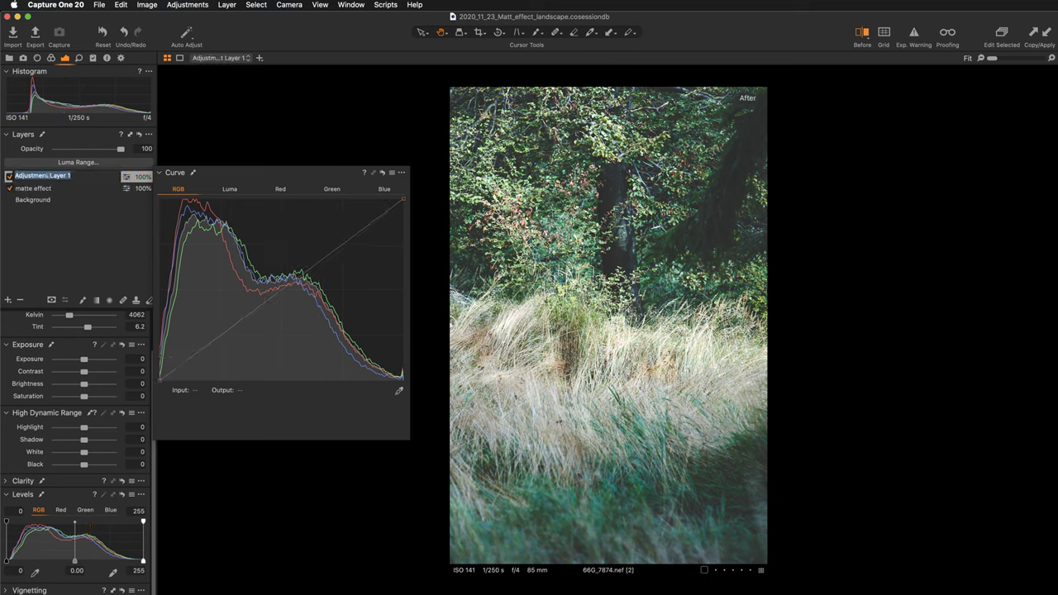
pyautogui.write('dolor')
pyautogui.press('Return')
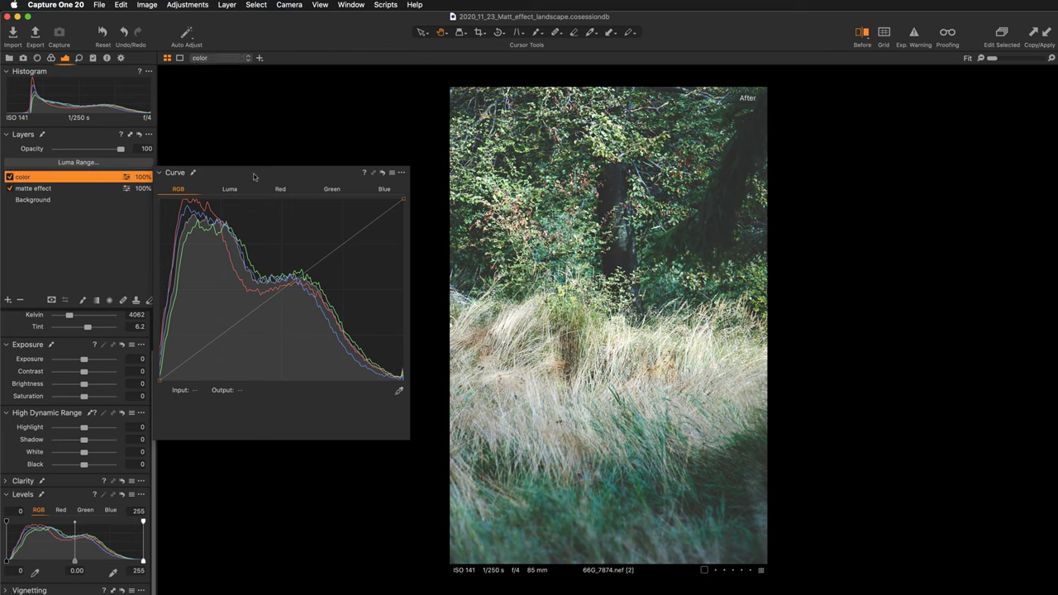
# Collapse the floating Curve tool and move it out of the way.
pyautogui.click(263, 174)
pyautogui.moveTo(288, 150); pyautogui.dragTo(290, 78)
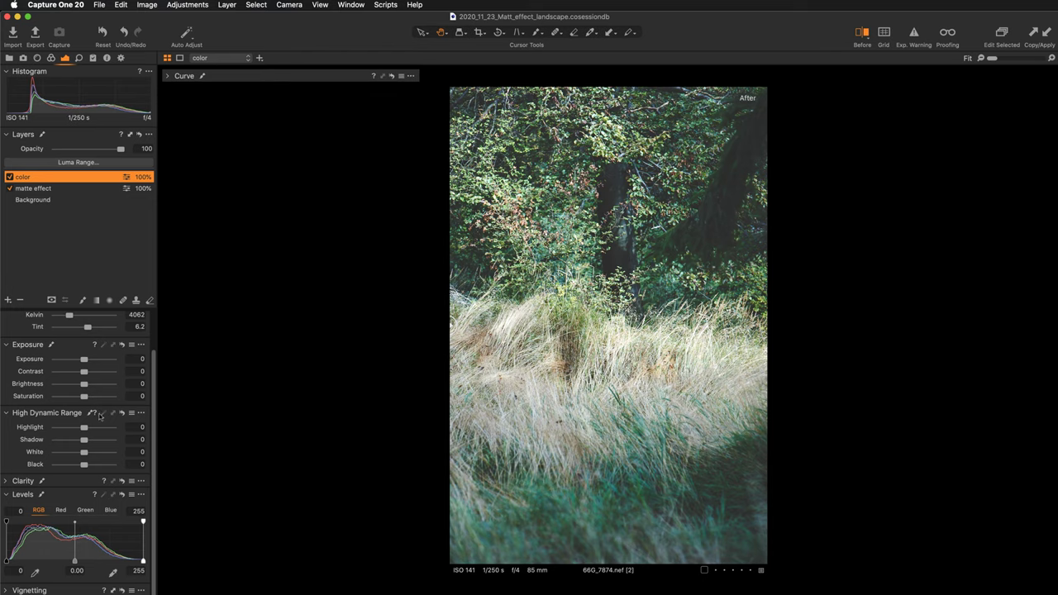
pyautogui.scroll(2, 100, 416)
pyautogui.scroll(1, 100, 416)
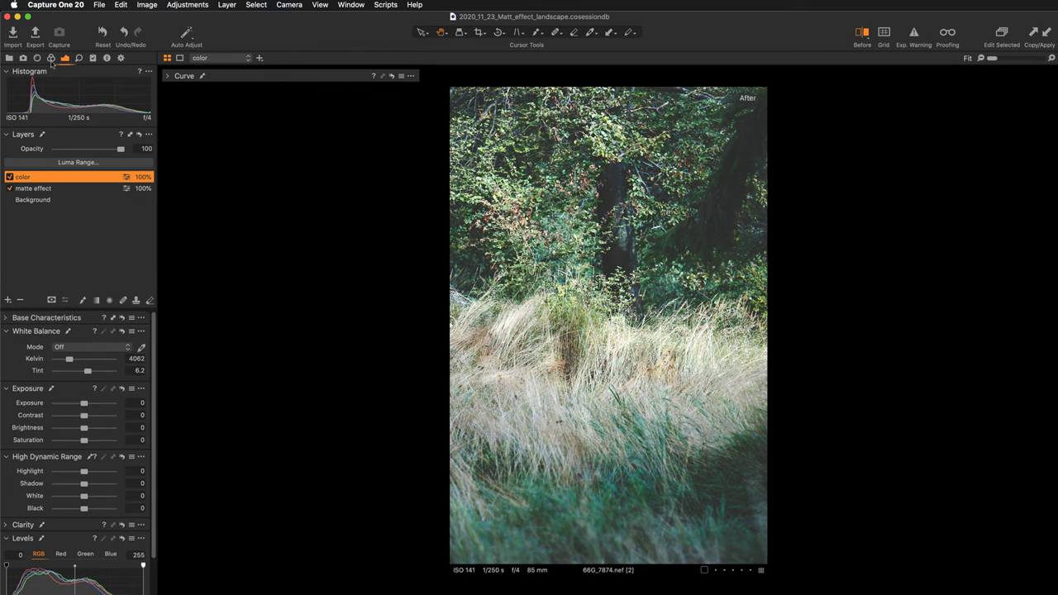
# Add an Advanced Color Editor range and set its saturation to -21.3.
pyautogui.click(50, 59)
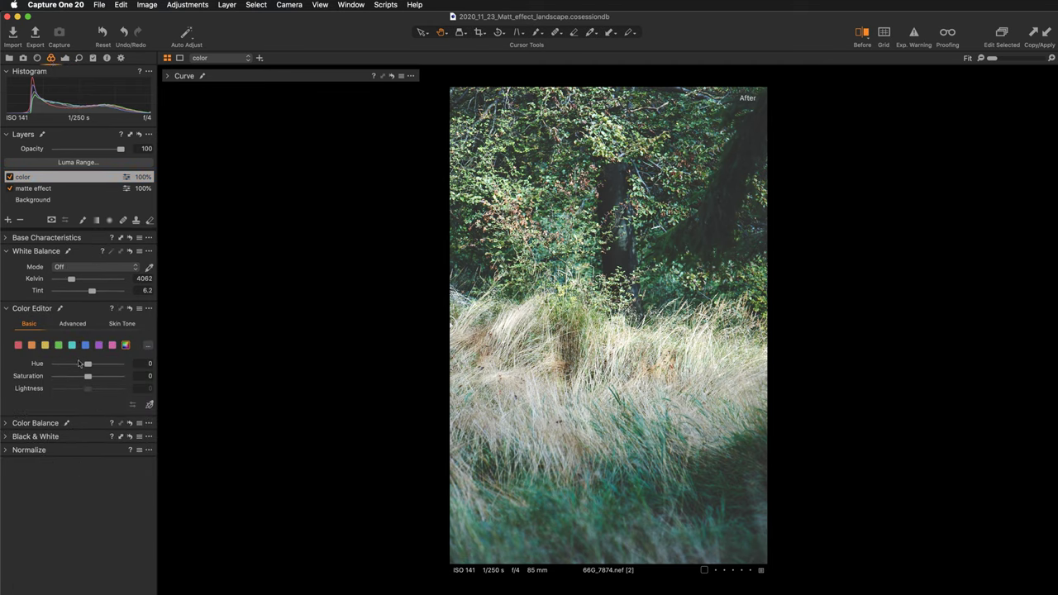
pyautogui.click(72, 325)
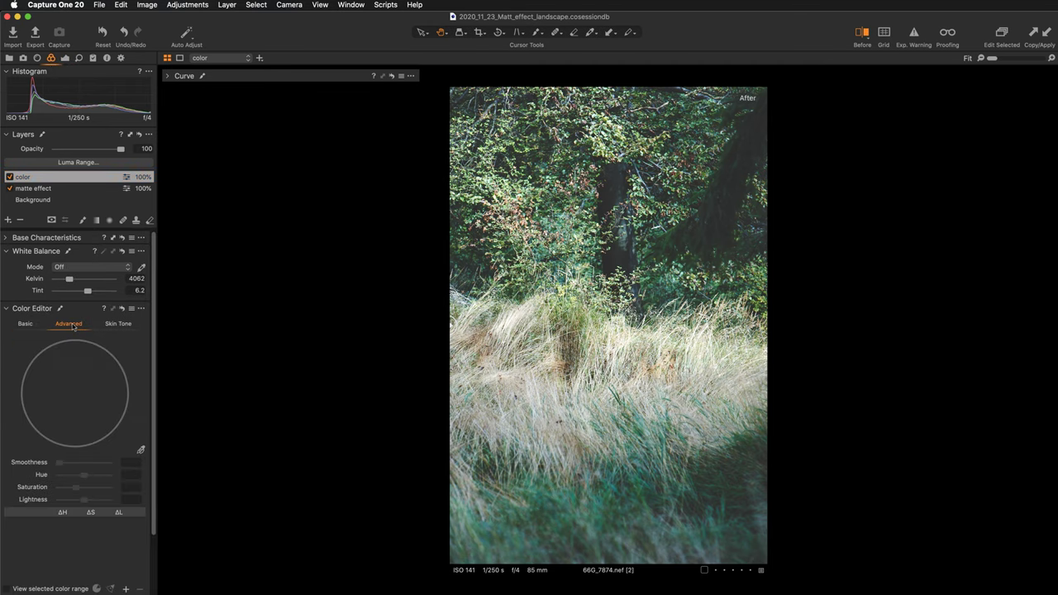
pyautogui.scroll(-3, 96, 417)
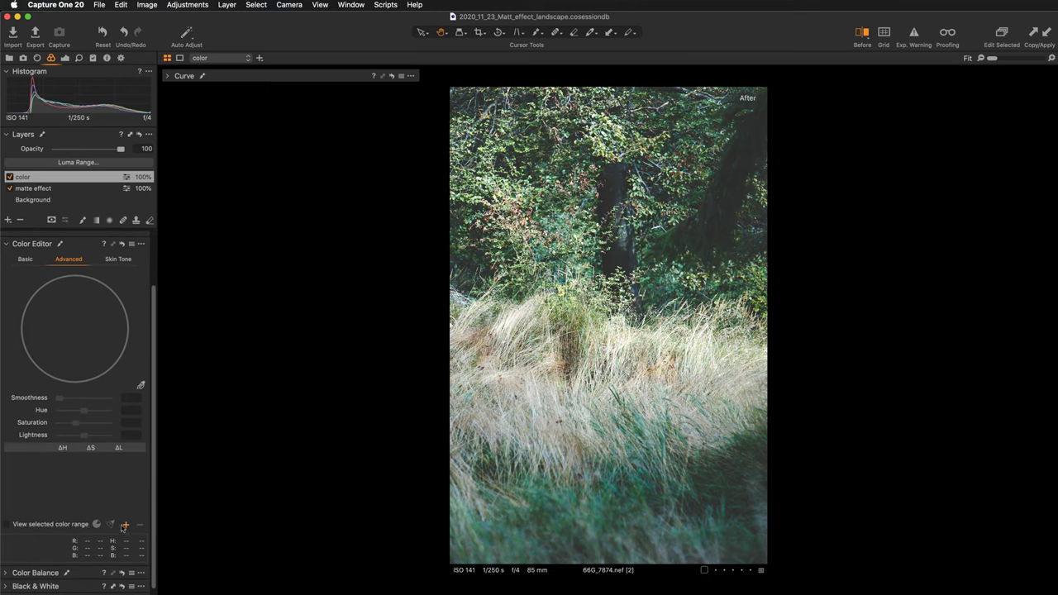
pyautogui.click(125, 525)
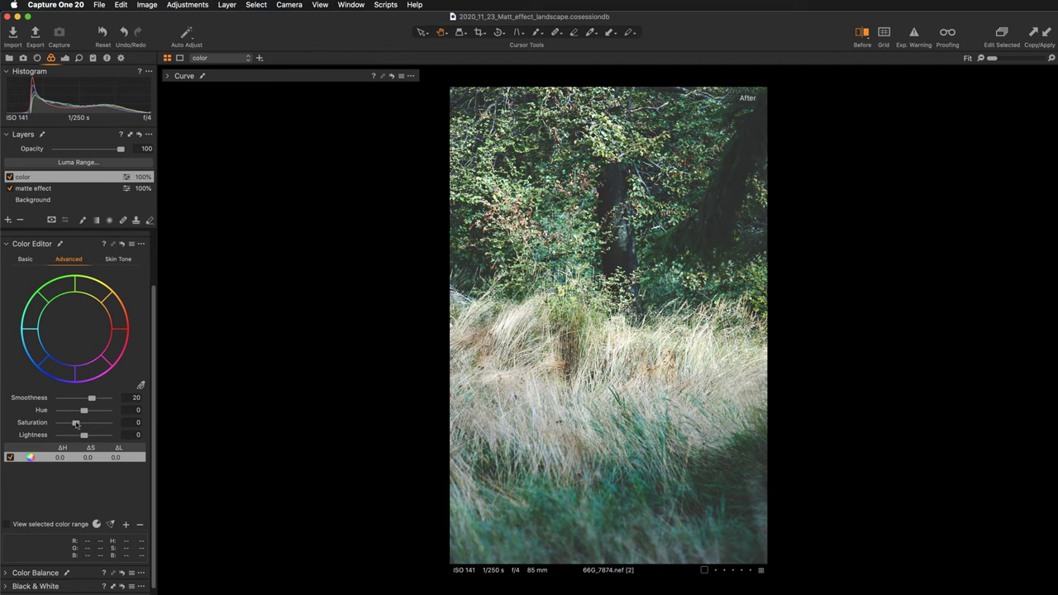
pyautogui.moveTo(76, 424); pyautogui.dragTo(72, 424)
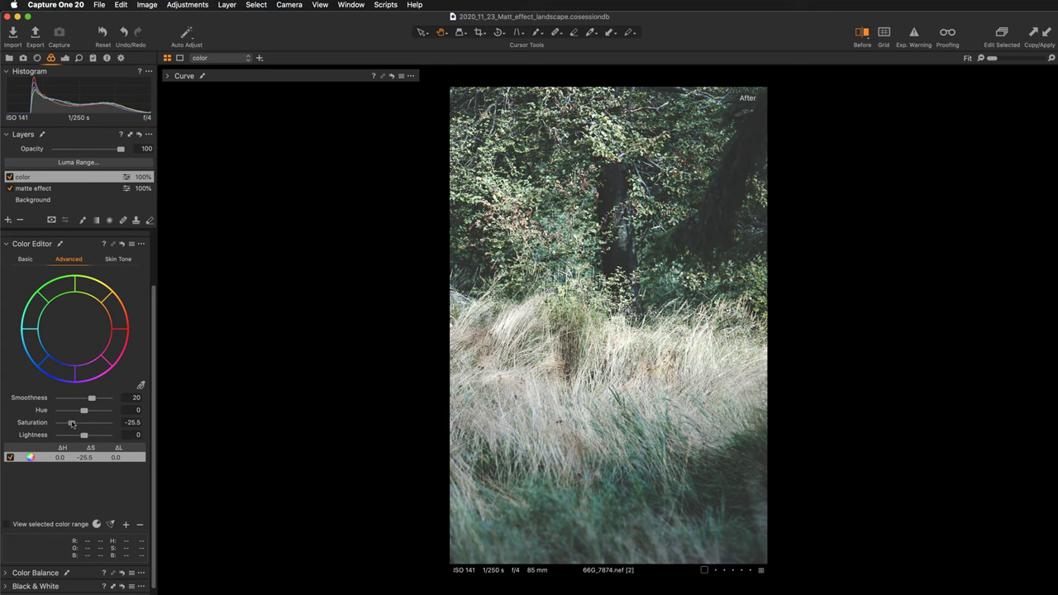
pyautogui.moveTo(71, 423); pyautogui.dragTo(72, 424)
# Check the result at full size and detach Color Balance into a floating window.
pyautogui.moveTo(544, 372); pyautogui.dragTo(544, 373)
pyautogui.click(49, 573)
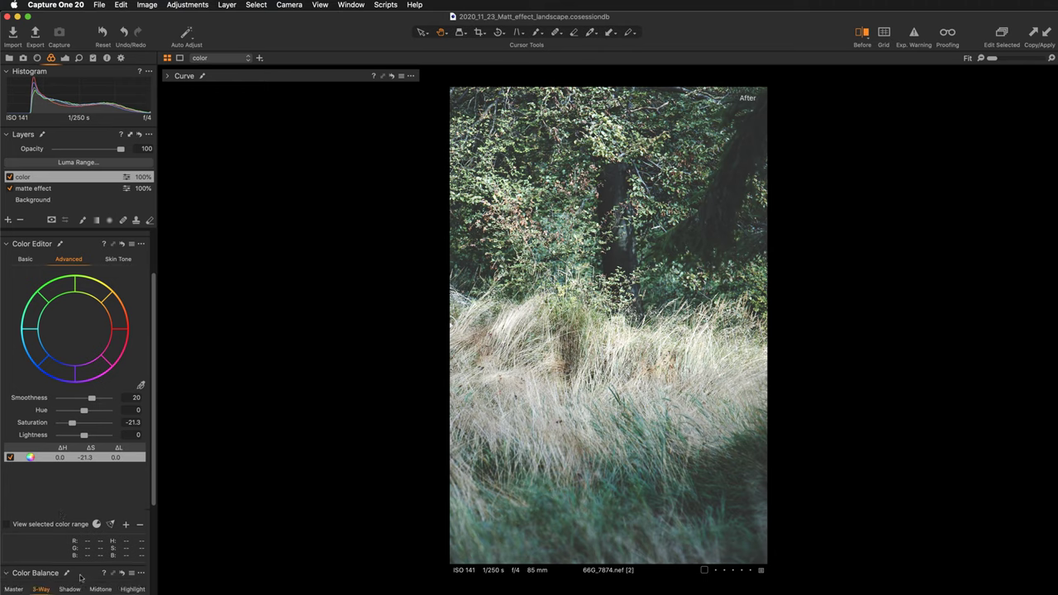
pyautogui.moveTo(80, 577); pyautogui.dragTo(263, 172)
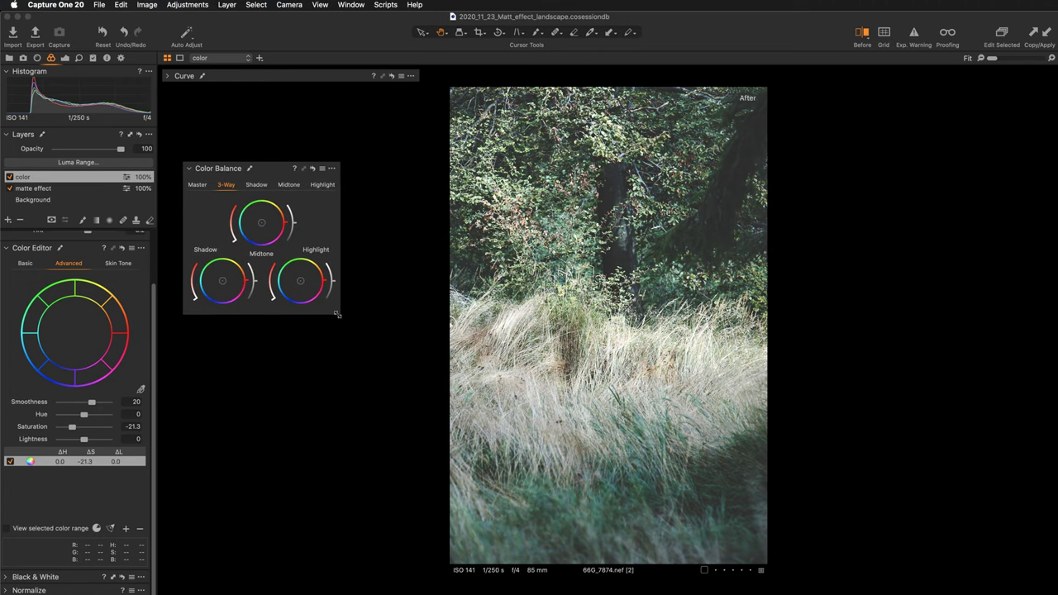
# Enlarge the Color Balance window and step through Master and Shadow to the Midtone wheel.
pyautogui.moveTo(338, 314); pyautogui.dragTo(385, 371)
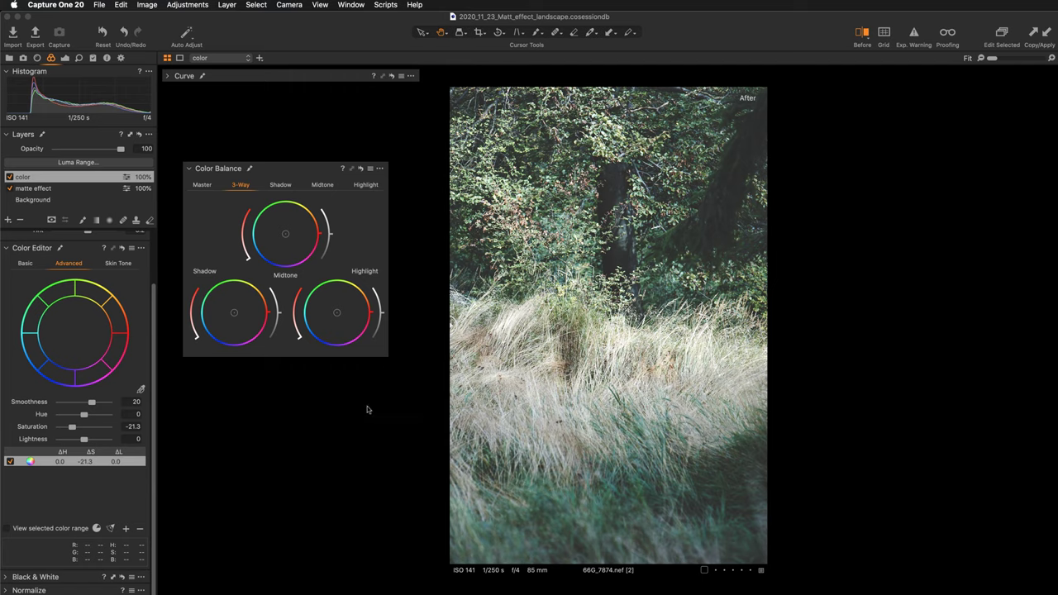
pyautogui.click(192, 187)
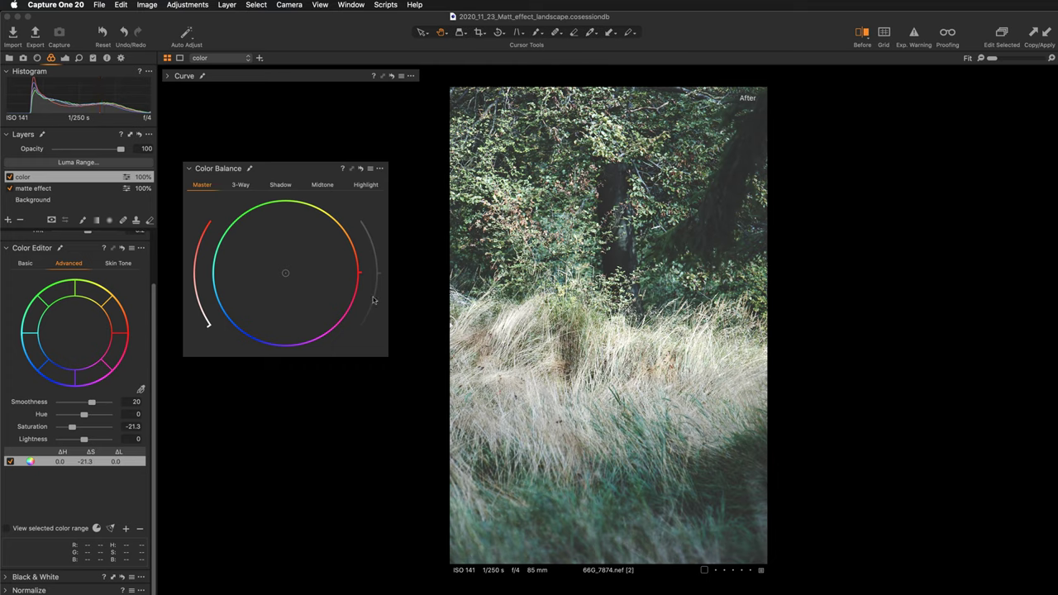
pyautogui.click(280, 188)
pyautogui.click(322, 187)
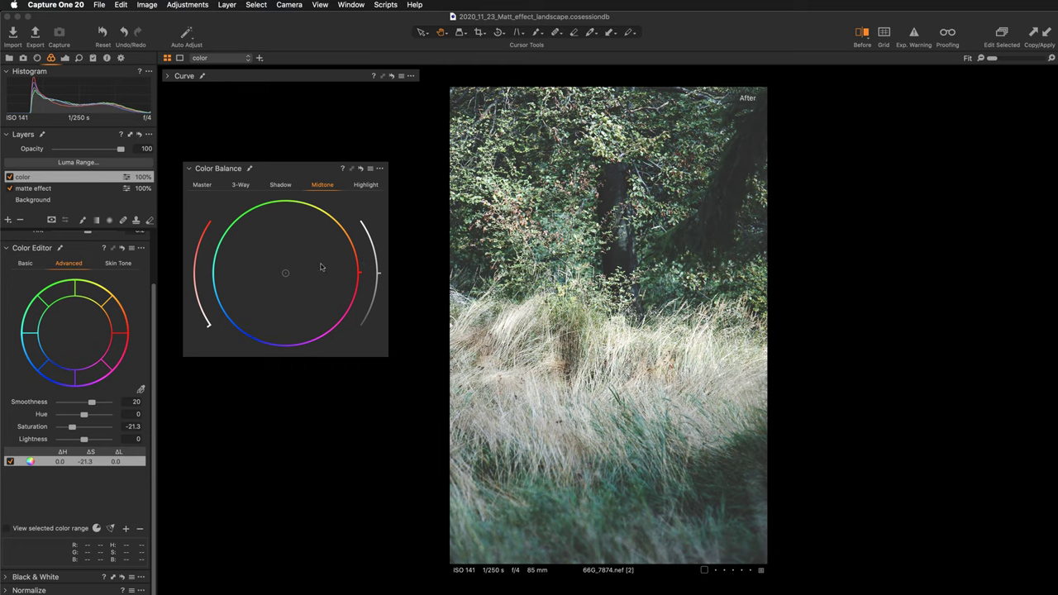
# Warm the midtones toward yellow-orange and tune their lightness, toggling the color layer to compare.
pyautogui.moveTo(286, 274)
pyautogui.mouseDown()
pyautogui.moveTo(308, 251)
pyautogui.moveTo(299, 256)
pyautogui.mouseUp()
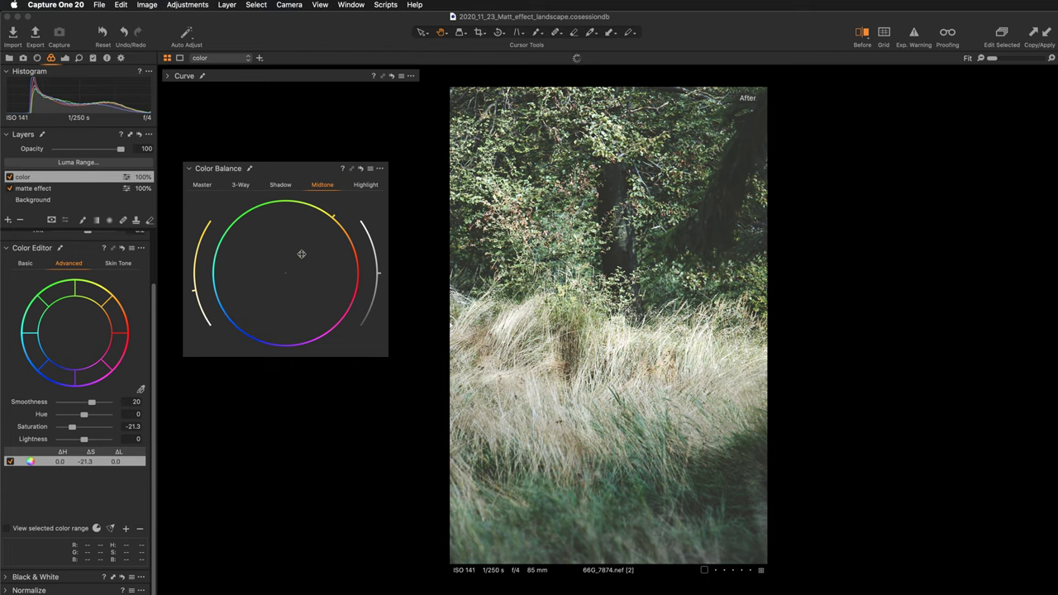
pyautogui.click(301, 255)
pyautogui.click(9, 177)
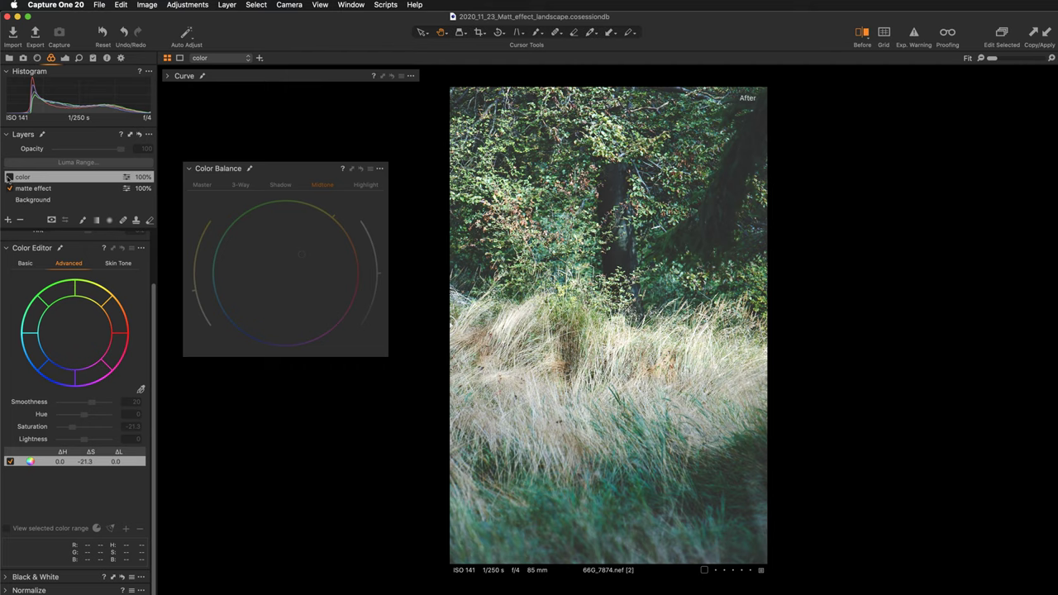
pyautogui.click(9, 177)
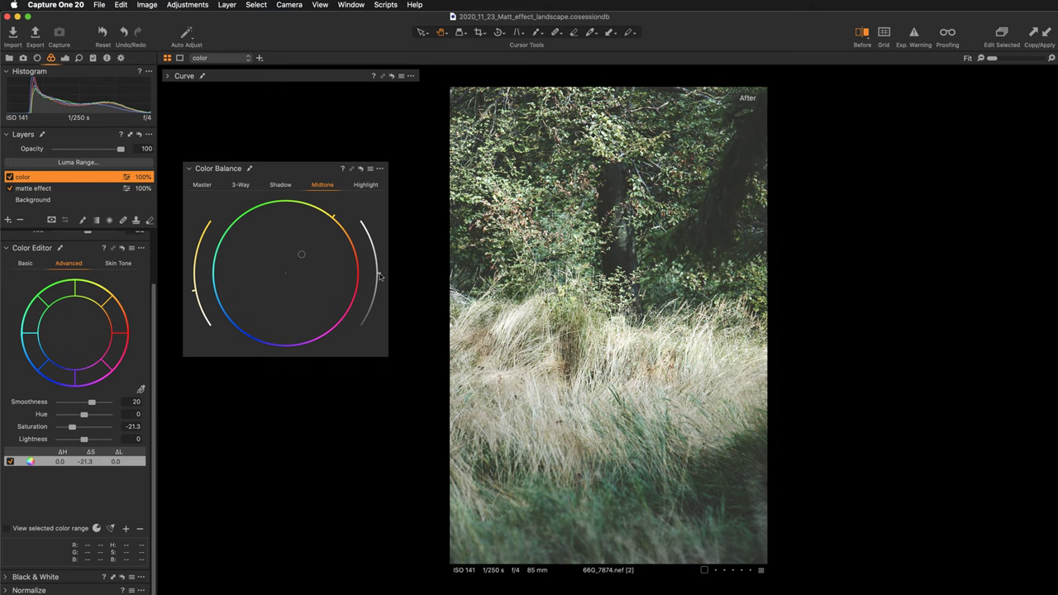
pyautogui.moveTo(379, 276)
pyautogui.mouseDown()
pyautogui.moveTo(379, 316)
pyautogui.moveTo(386, 310)
pyautogui.mouseUp()
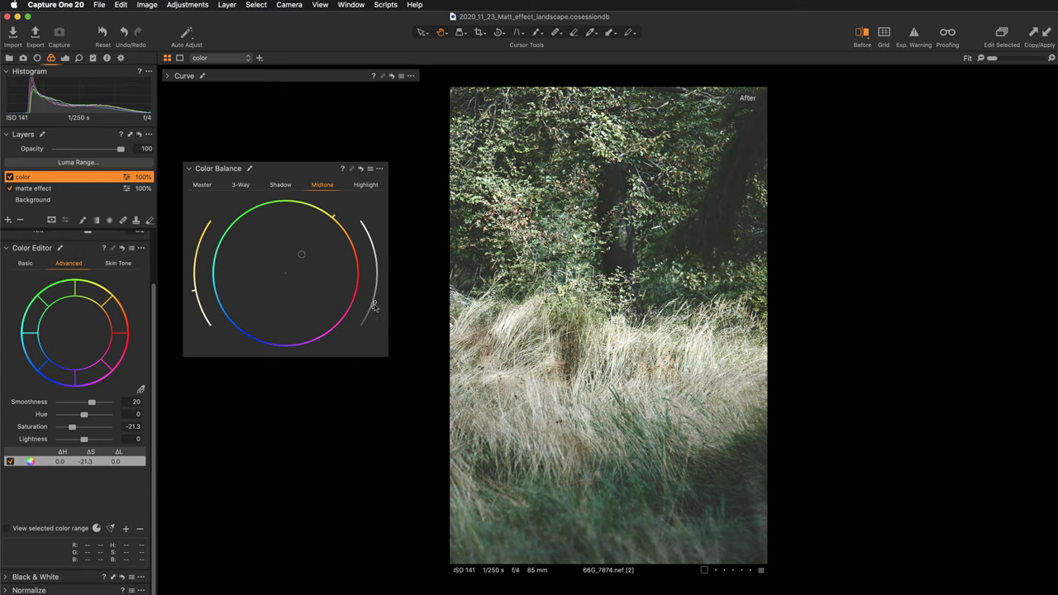
pyautogui.moveTo(374, 306); pyautogui.dragTo(365, 327)
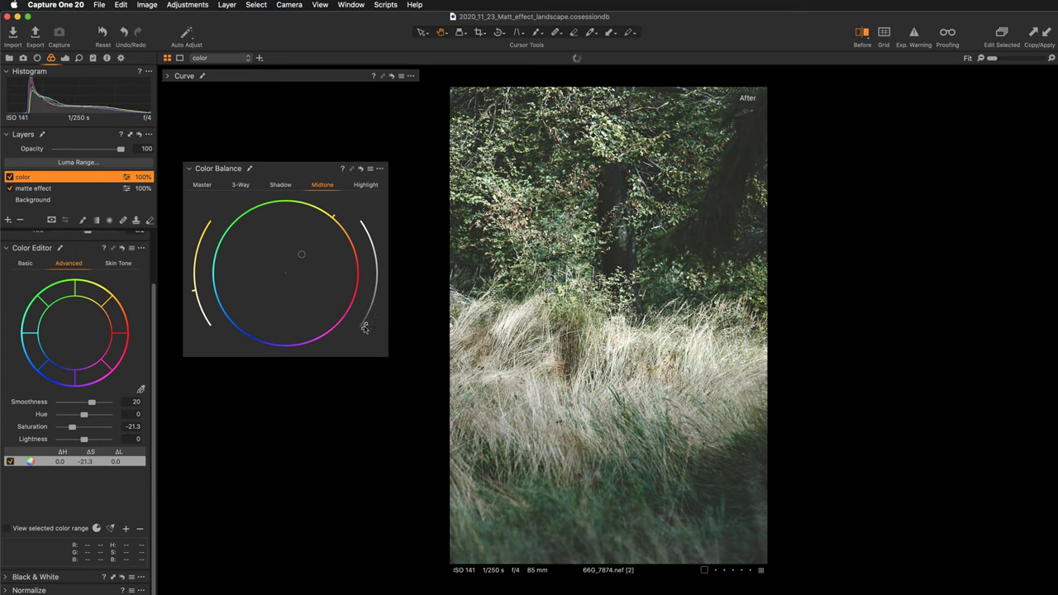
pyautogui.moveTo(363, 329); pyautogui.dragTo(381, 318)
pyautogui.press('y')
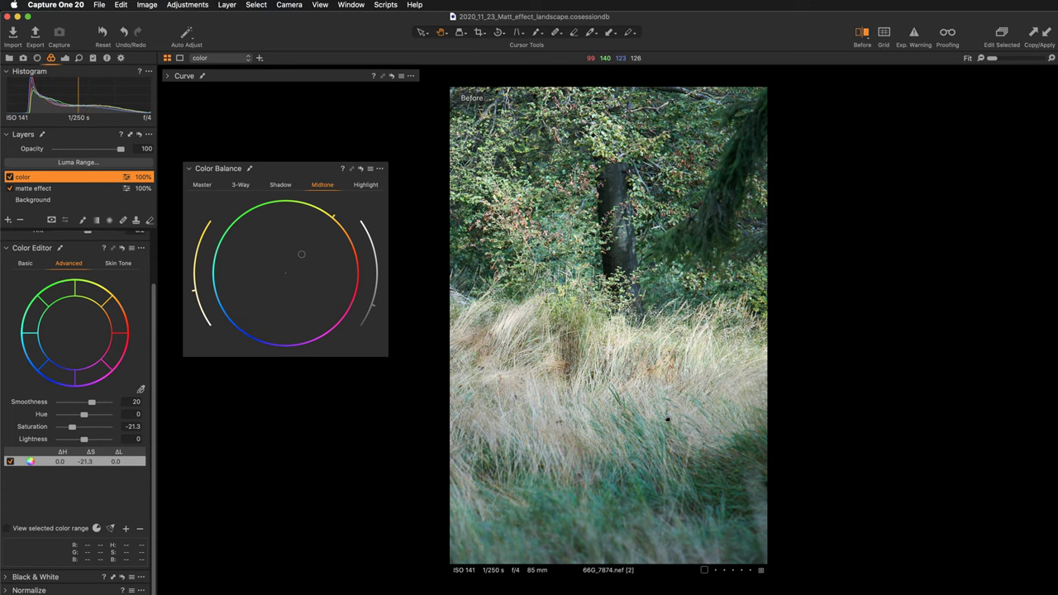
pyautogui.press('super+plus')
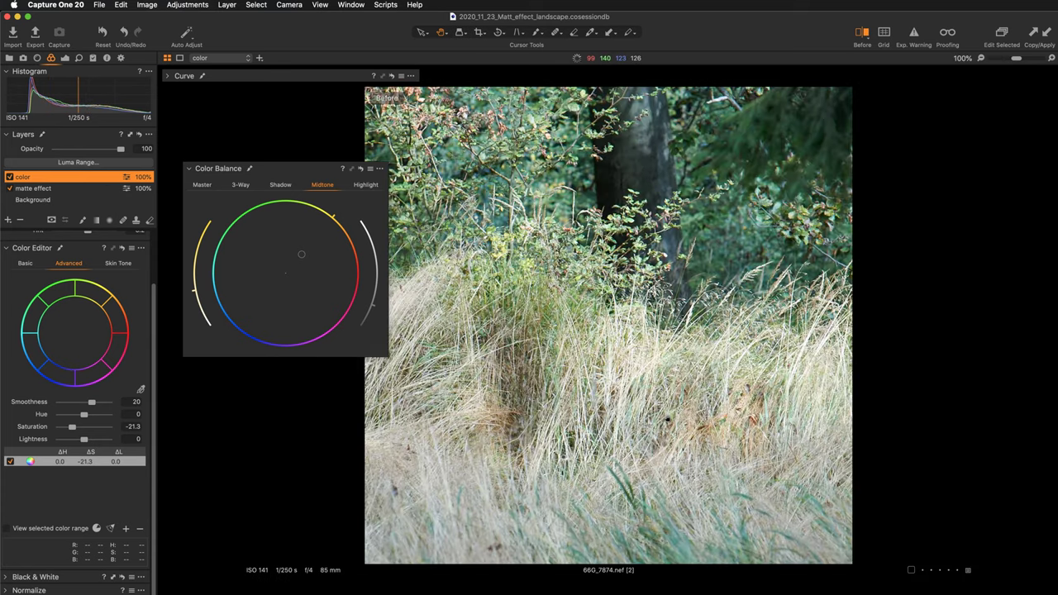
pyautogui.scroll(5, 608, 325)
pyautogui.scroll(5, 609, 326)
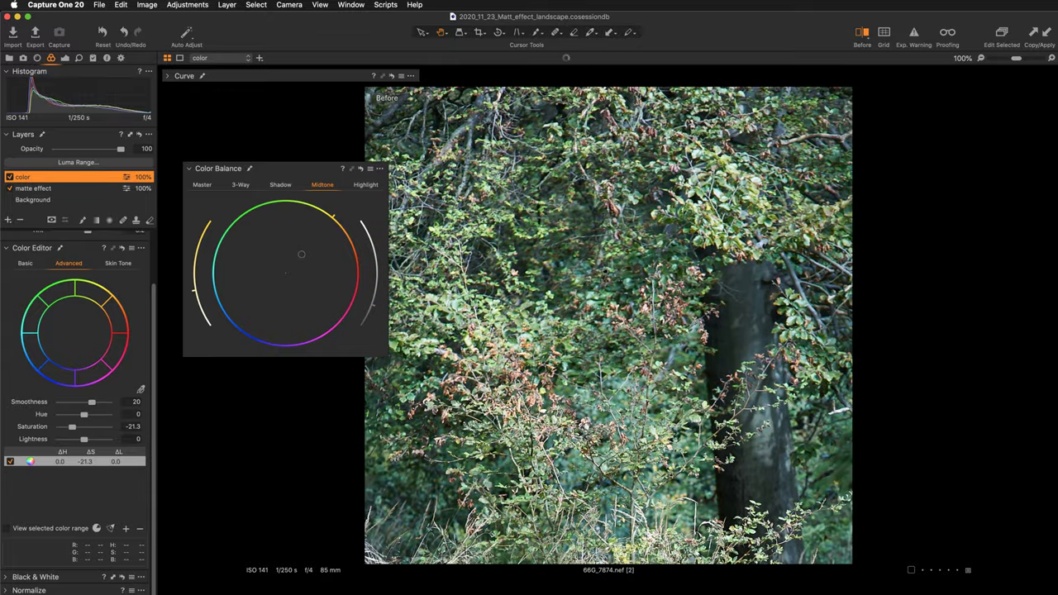
pyautogui.hscroll(5, 744, 418)
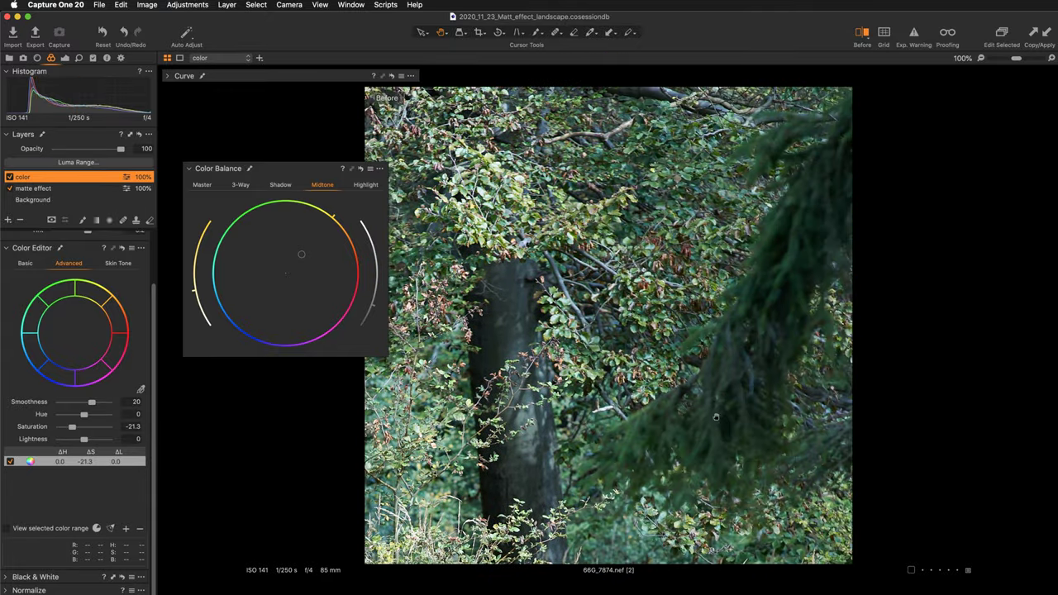
pyautogui.scroll(-5, 622, 420)
pyautogui.scroll(-5, 636, 405)
pyautogui.scroll(-5, 652, 388)
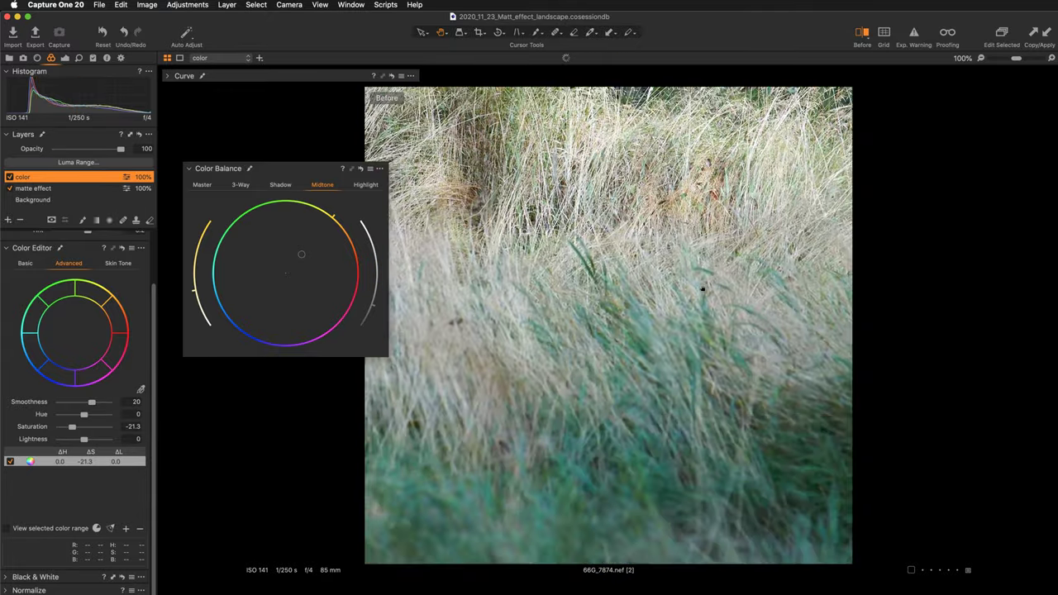
pyautogui.scroll(-3, 668, 373)
pyautogui.scroll(-3, 668, 372)
pyautogui.scroll(3, 665, 356)
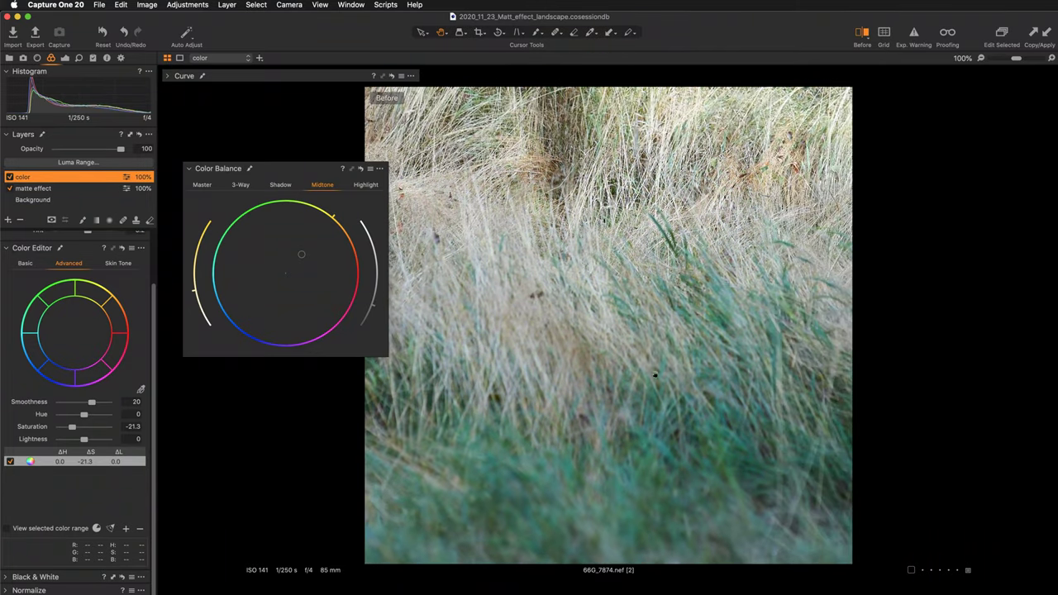
pyautogui.click(661, 328)
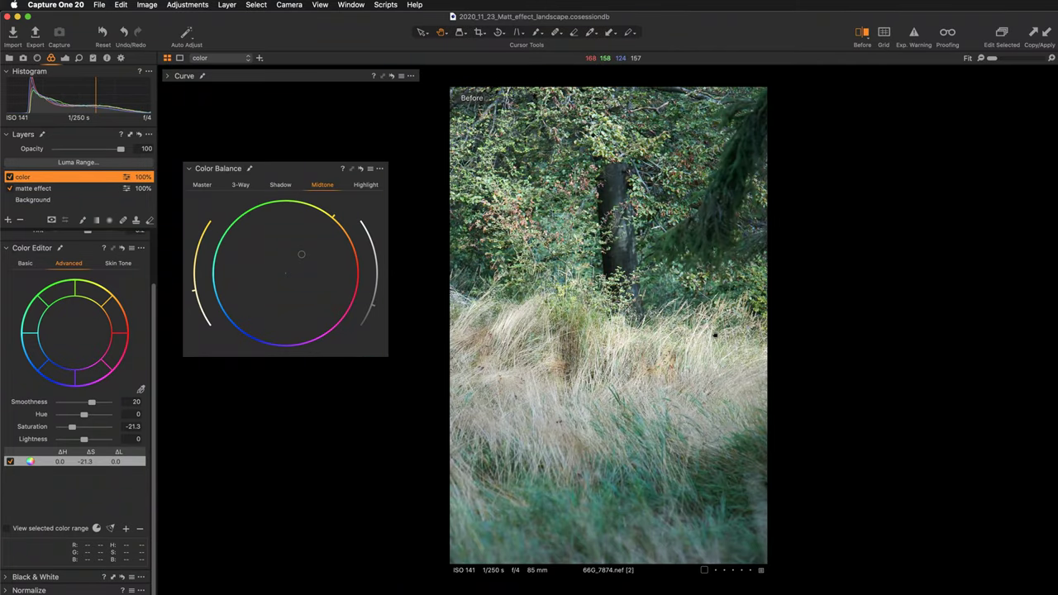
pyautogui.press('y')
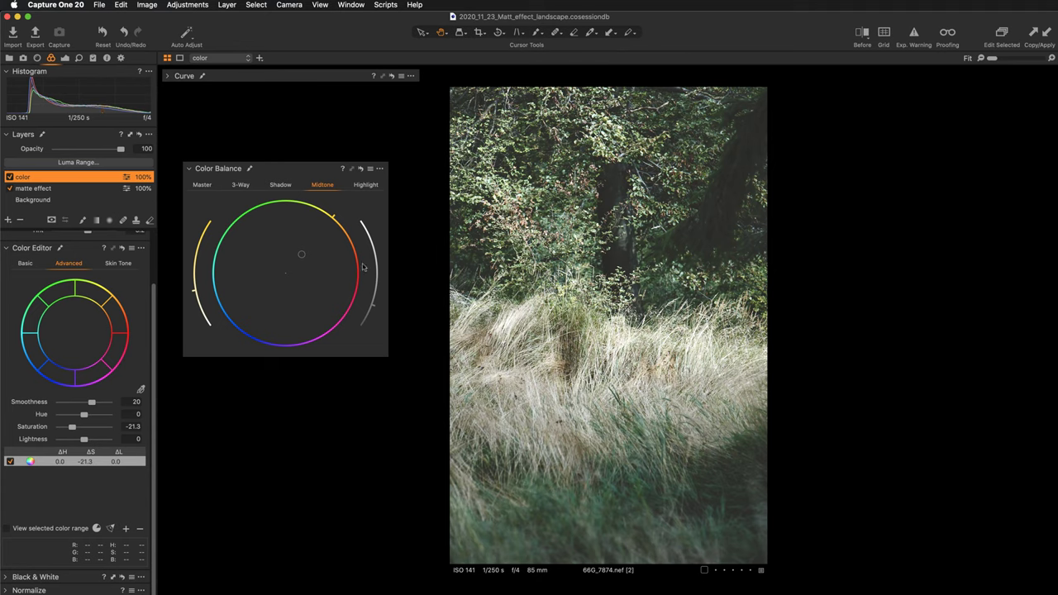
# Compare the layers, then tint the shadows toward cyan and brighten them.
pyautogui.click(9, 189)
pyautogui.click(9, 177)
pyautogui.click(9, 176)
pyautogui.click(280, 187)
pyautogui.moveTo(285, 275); pyautogui.dragTo(276, 272)
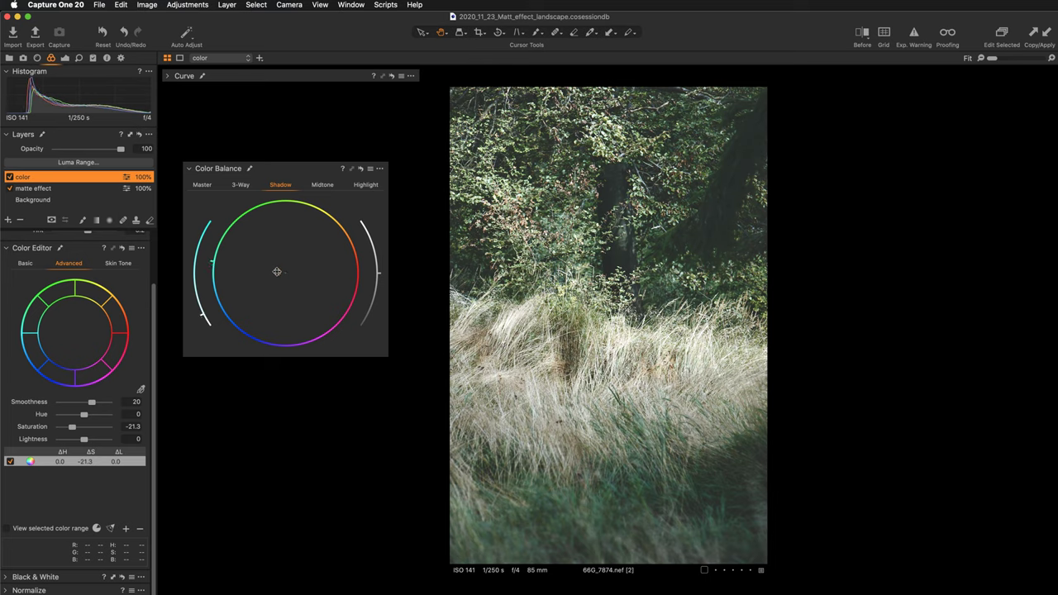
pyautogui.moveTo(277, 271); pyautogui.dragTo(279, 271)
pyautogui.moveTo(379, 276); pyautogui.dragTo(376, 311)
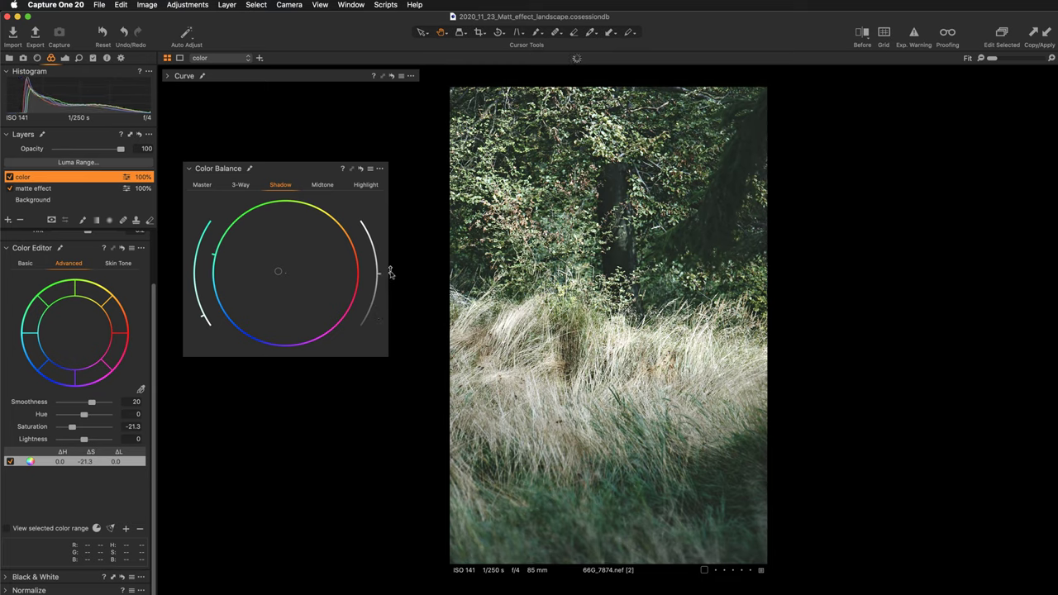
pyautogui.moveTo(392, 286); pyautogui.dragTo(379, 273)
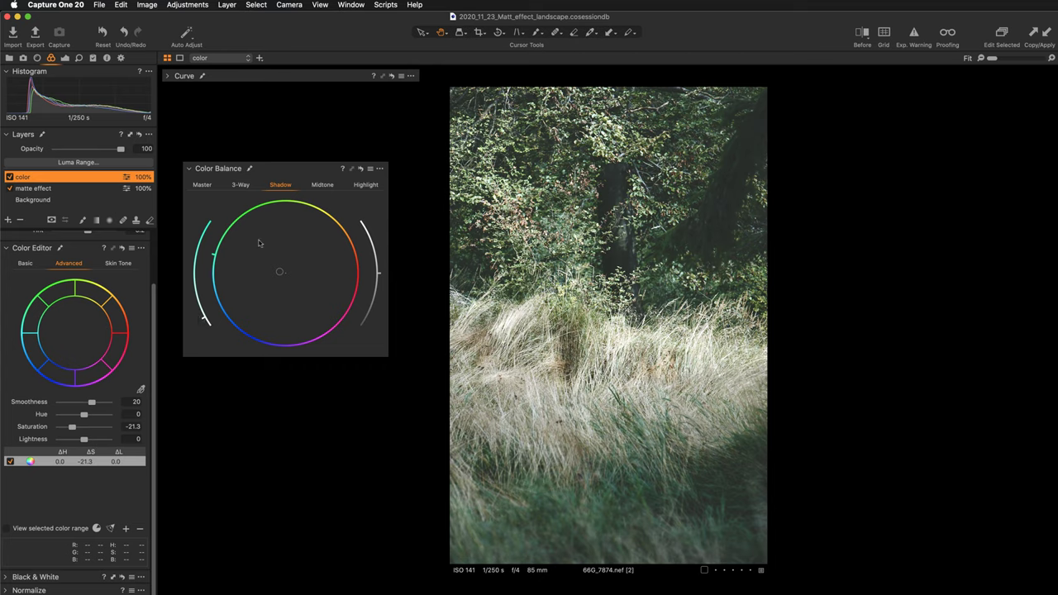
# Warm the highlights toward yellow-orange and brighten them.
pyautogui.click(369, 190)
pyautogui.moveTo(288, 274); pyautogui.dragTo(295, 264)
pyautogui.moveTo(379, 276); pyautogui.dragTo(387, 229)
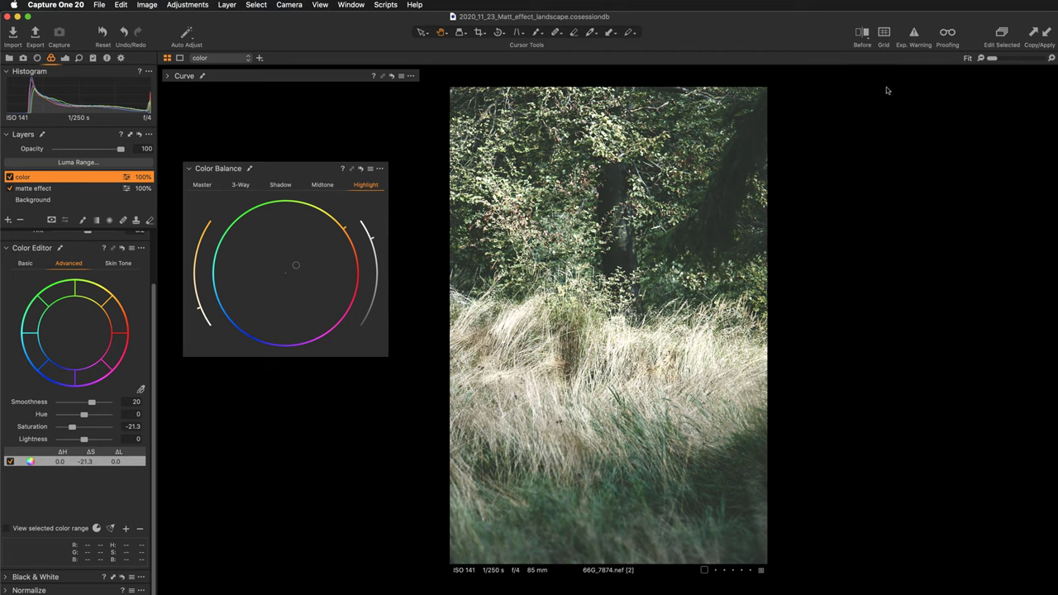
# Turn on the exposure clipping warning and view the photo at 100% with the Select tool.
pyautogui.click(914, 37)
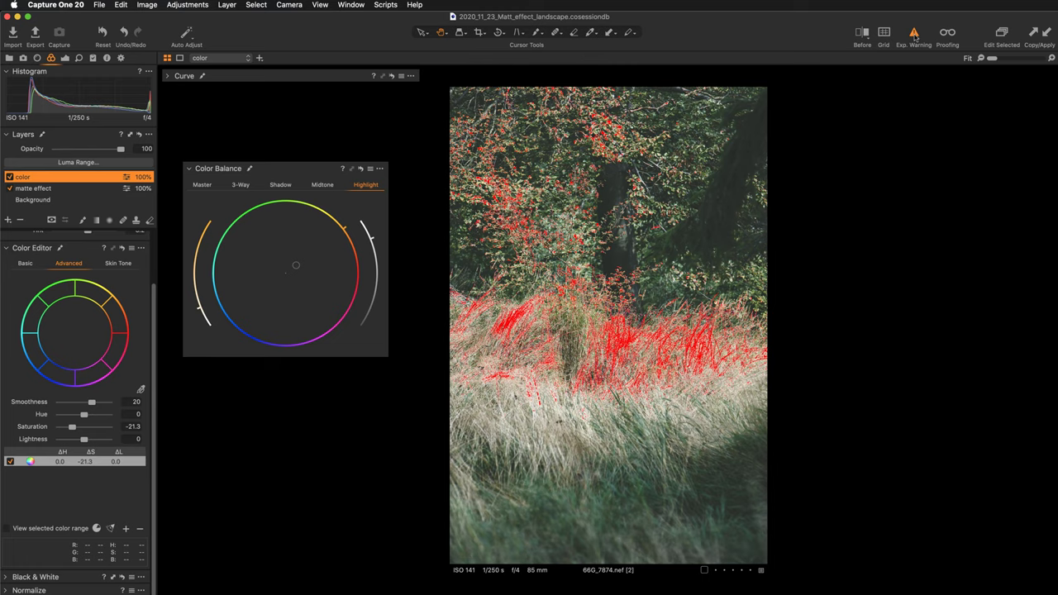
pyautogui.press('super+alt+0')
pyautogui.press('super+0')
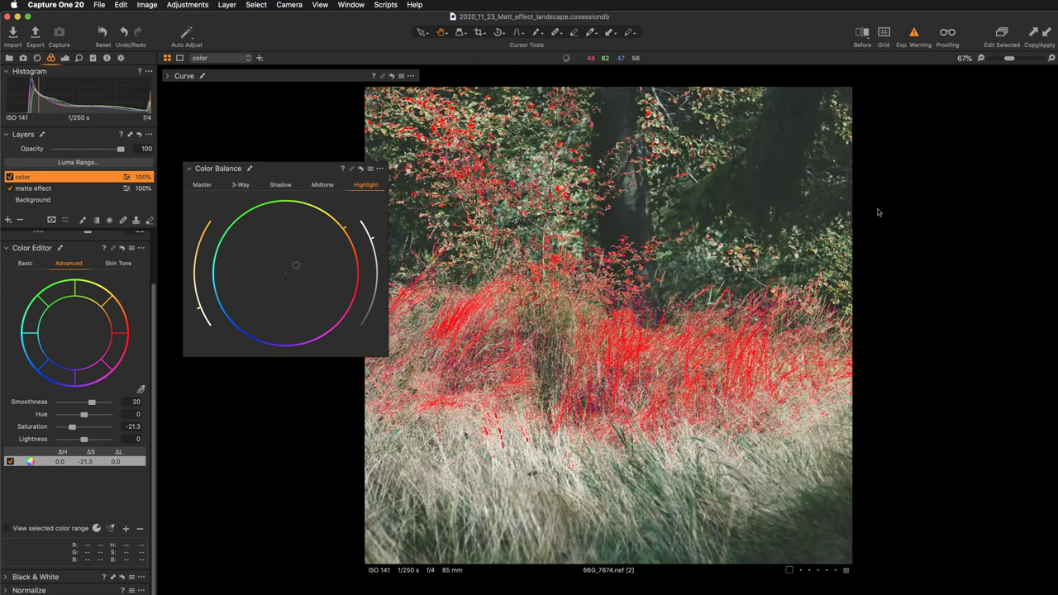
pyautogui.press('super+alt+0')
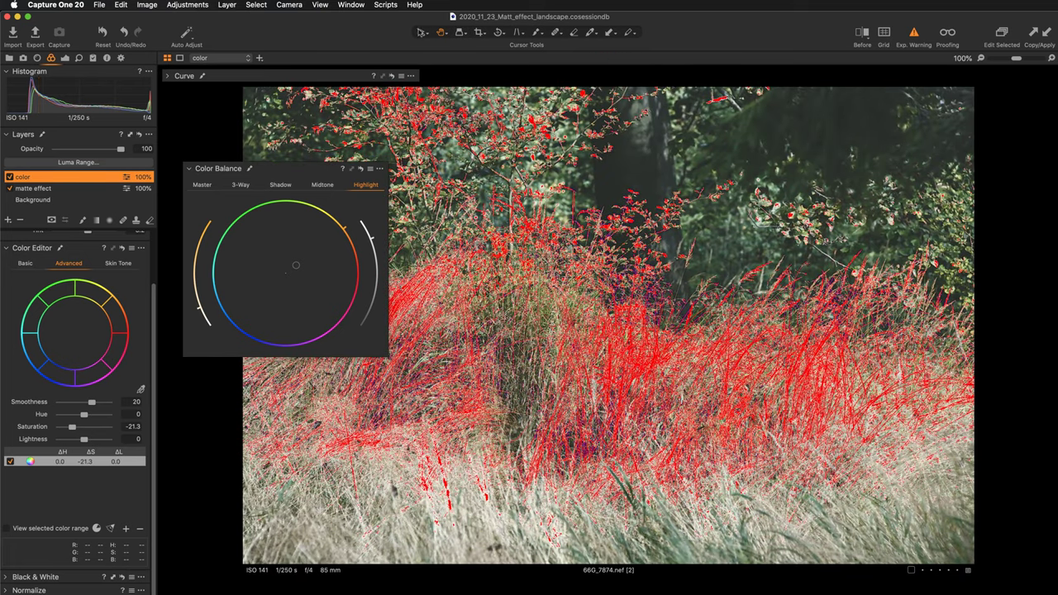
pyautogui.click(421, 32)
# Recover the highlights with HDR Highlight -100, hide the clipping warning, and adjust the Highlight arc.
pyautogui.click(65, 58)
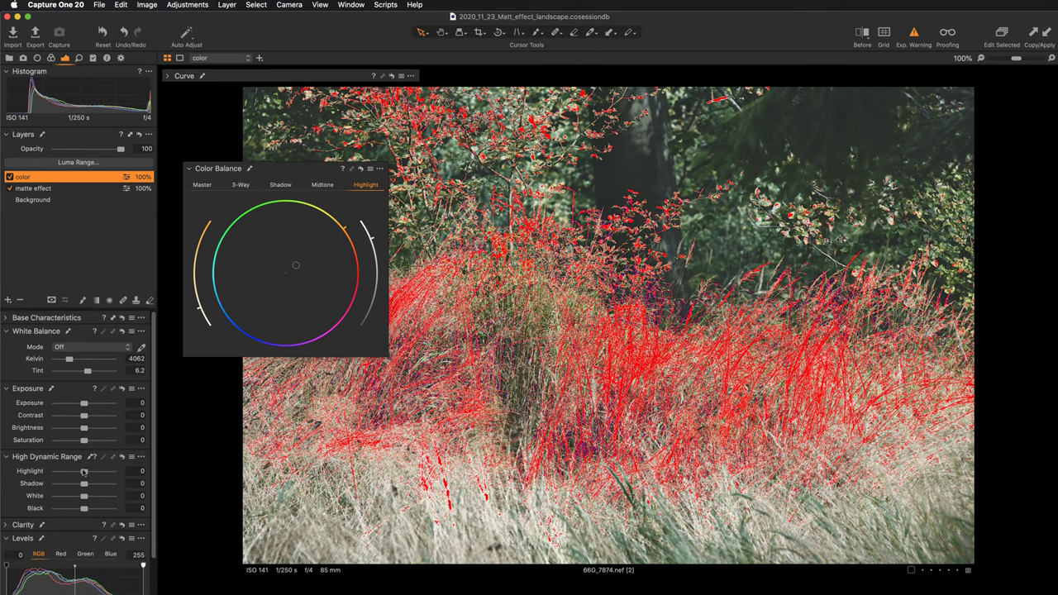
pyautogui.moveTo(84, 472); pyautogui.dragTo(27, 471)
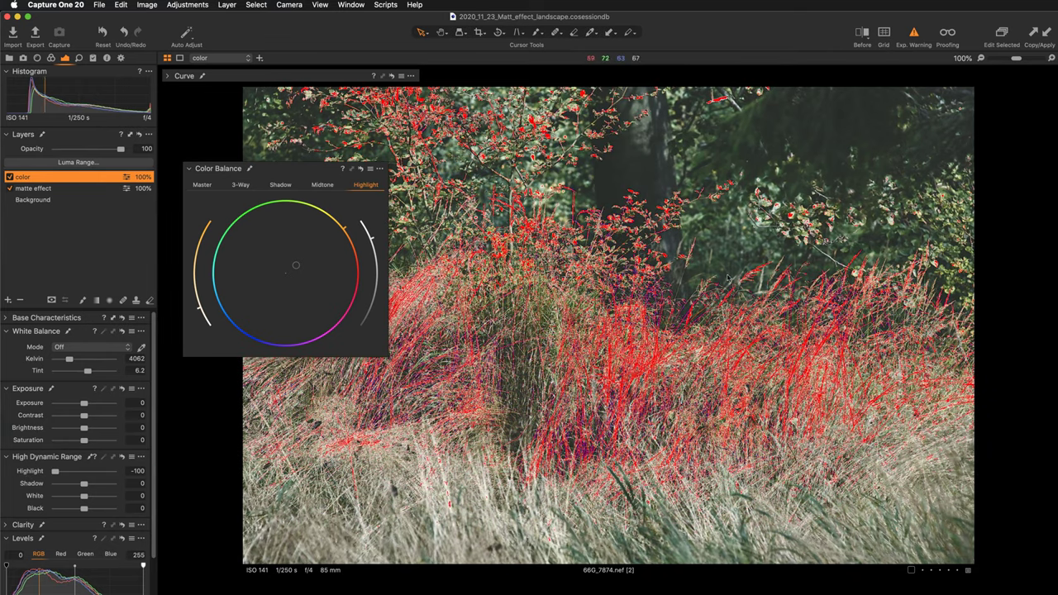
pyautogui.press('m')
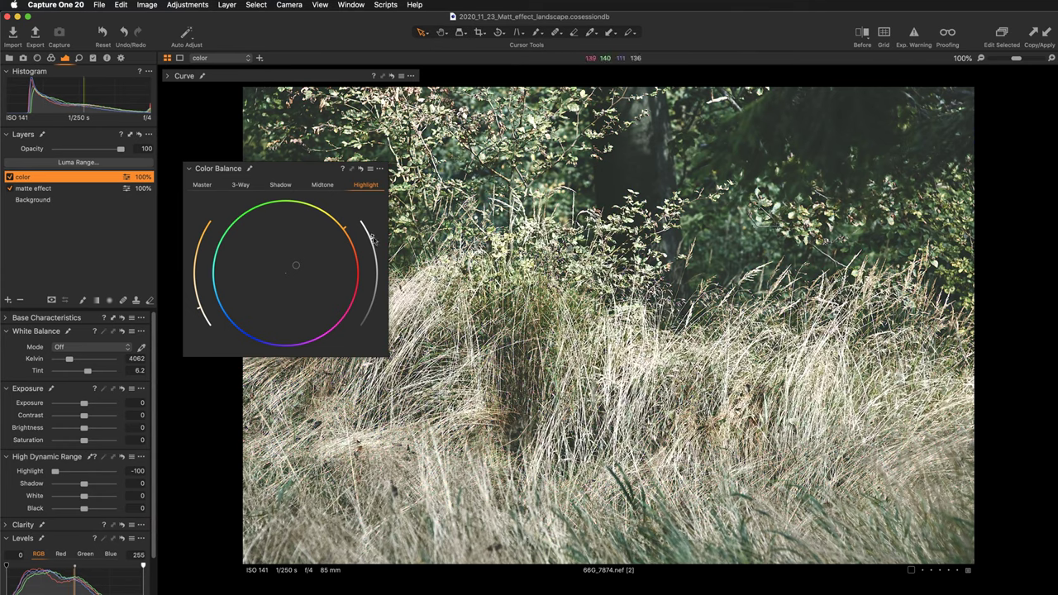
pyautogui.moveTo(371, 237); pyautogui.dragTo(381, 245)
# Toggle the color and matte effect layers off and on to compare, repositioning the Color Balance panel.
pyautogui.click(9, 177)
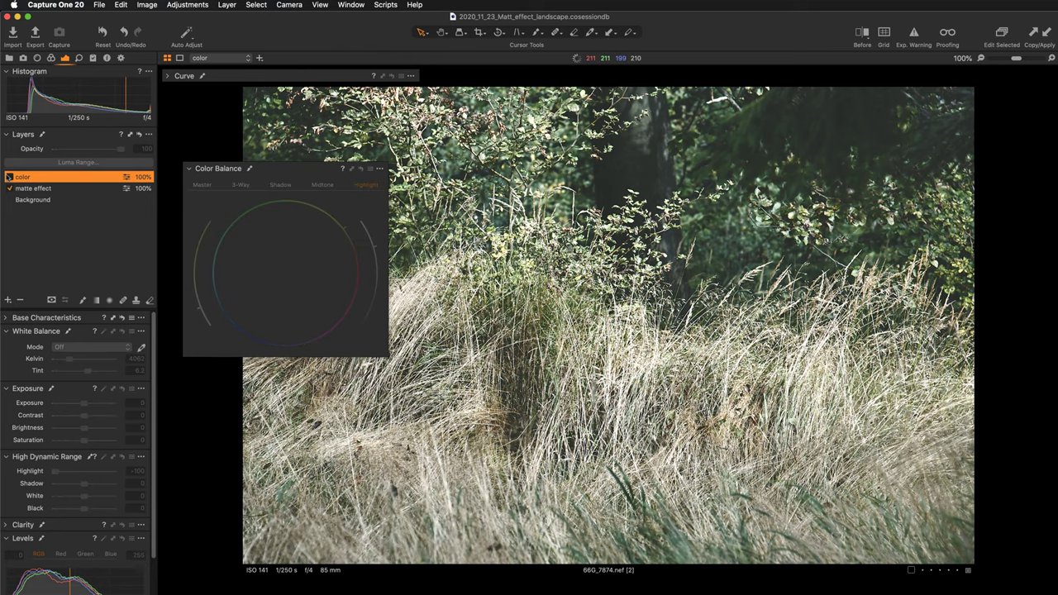
pyautogui.click(9, 176)
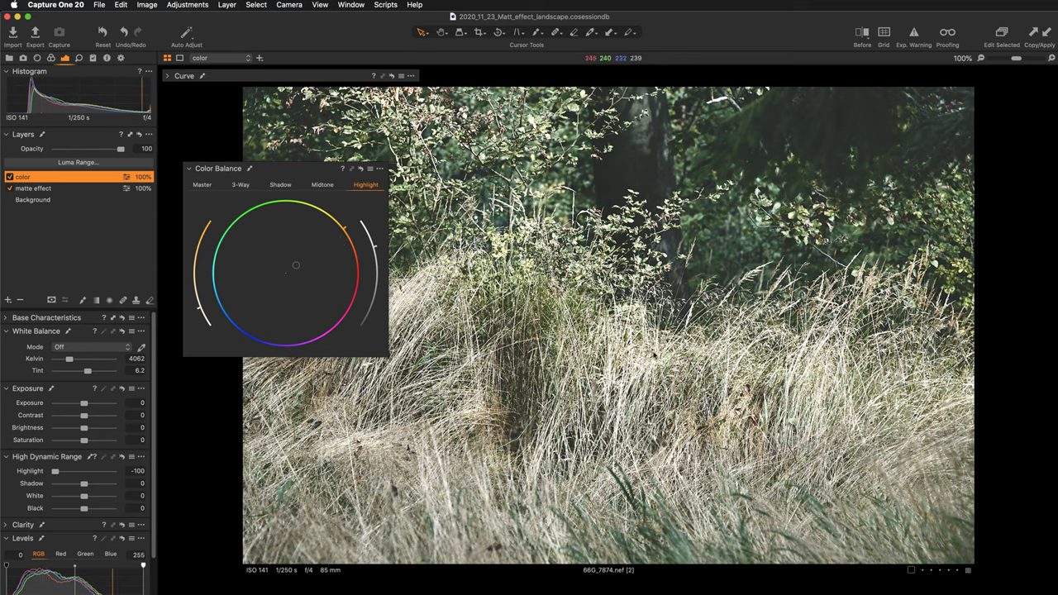
pyautogui.moveTo(306, 174); pyautogui.dragTo(261, 183)
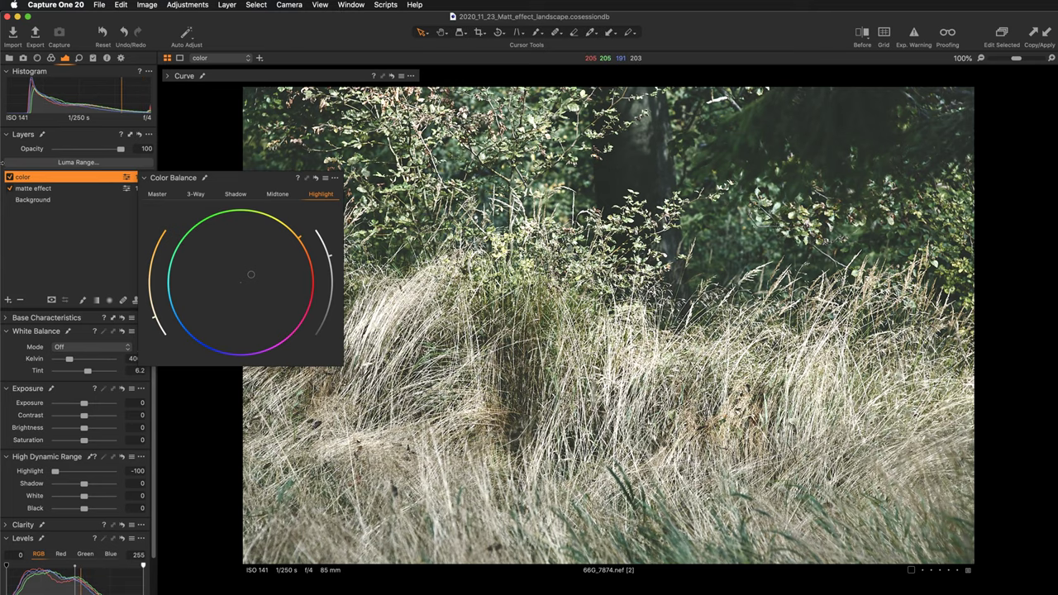
pyautogui.click(10, 178)
pyautogui.click(10, 177)
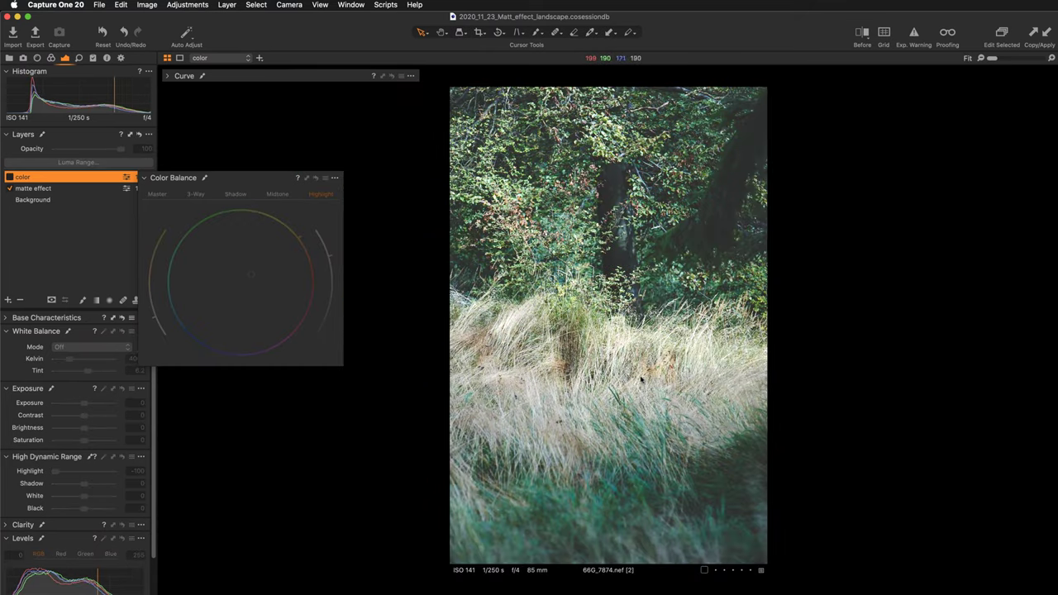
pyautogui.click(9, 189)
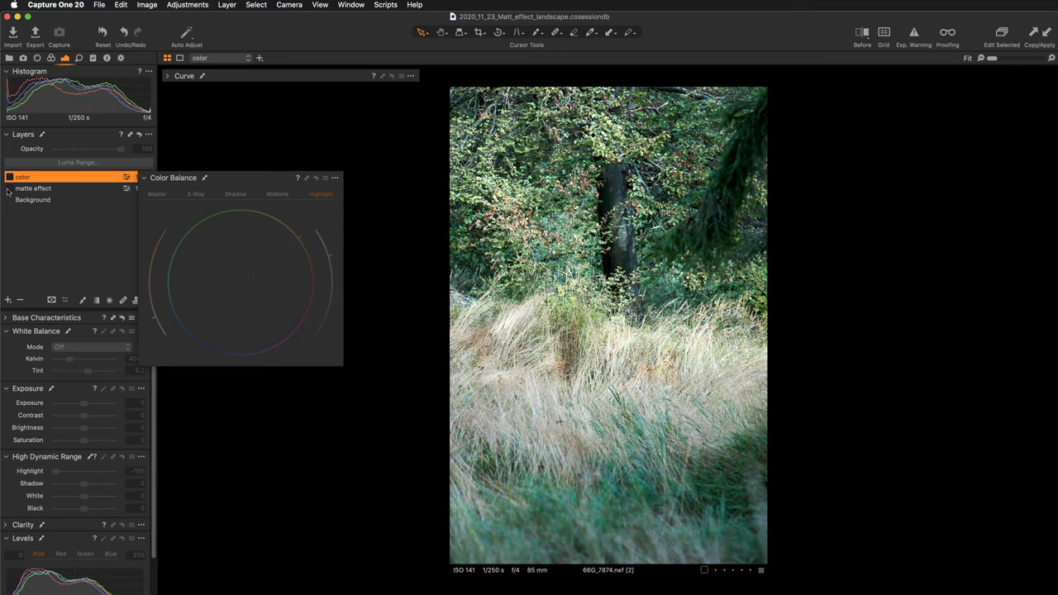
pyautogui.click(9, 189)
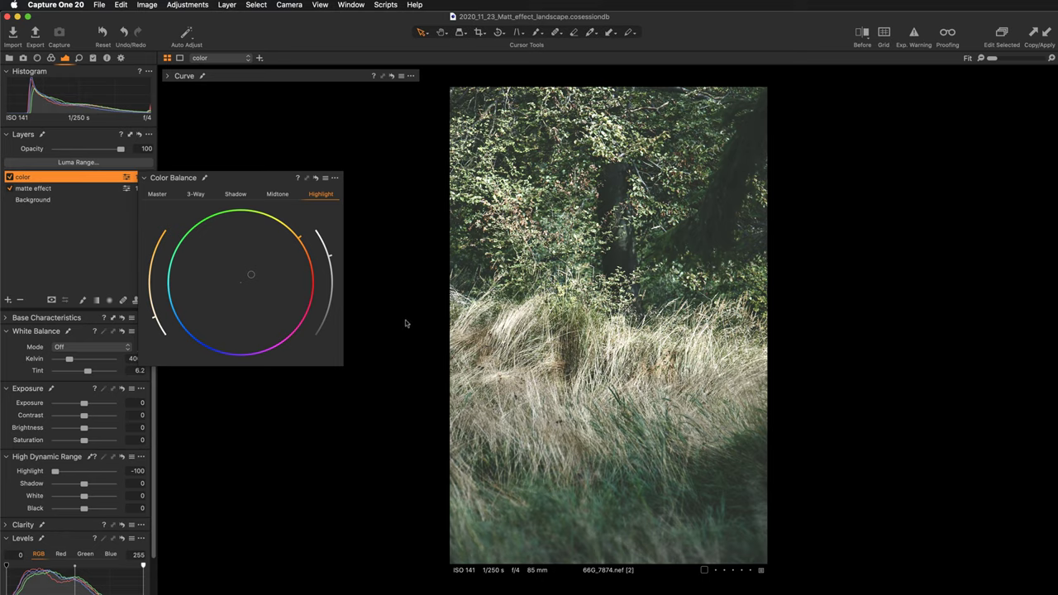
pyautogui.moveTo(262, 182); pyautogui.dragTo(296, 181)
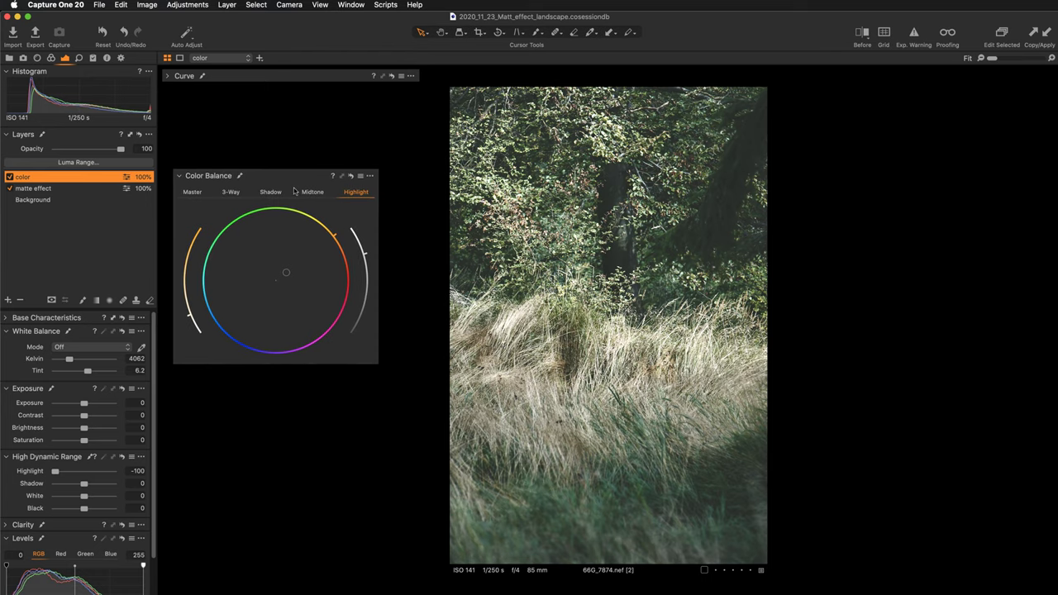
# On the matte effect layer, nudge the RGB curve's shadow point and midtone point (109 to 114).
pyautogui.click(47, 190)
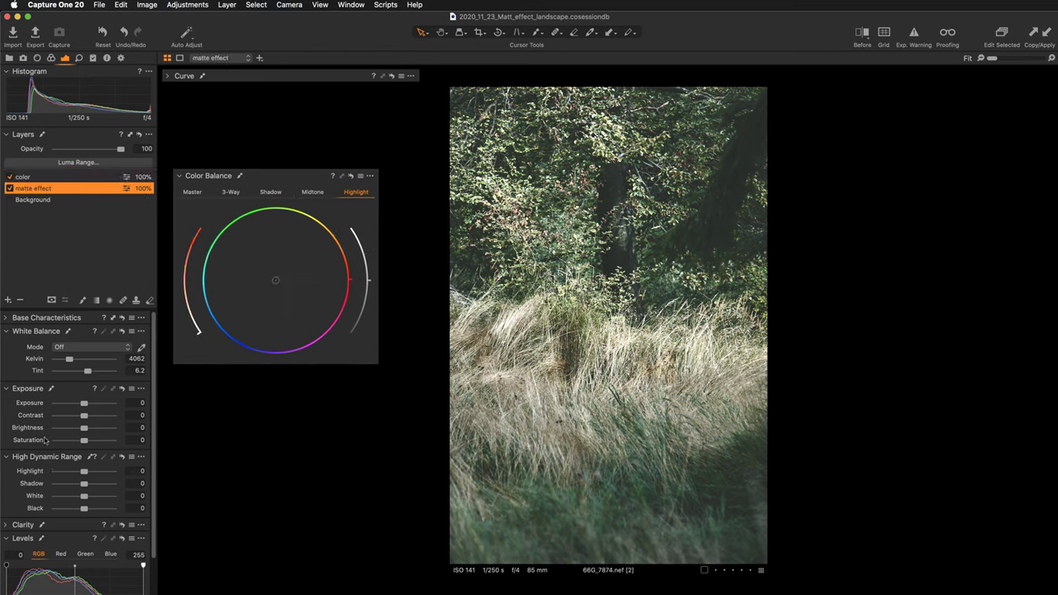
pyautogui.scroll(-1, 51, 450)
pyautogui.scroll(-2, 51, 451)
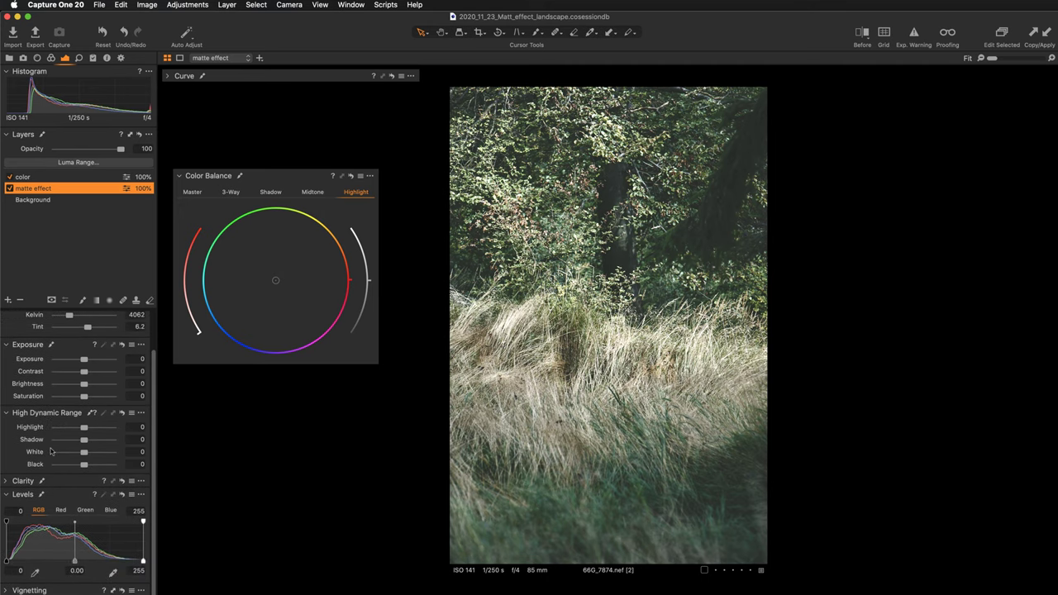
pyautogui.click(225, 77)
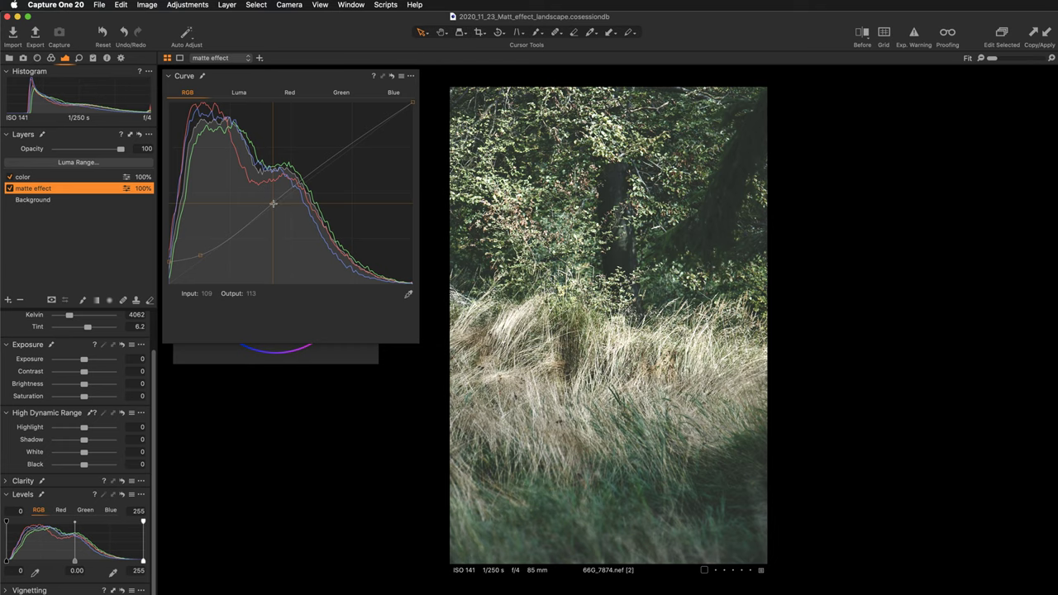
pyautogui.moveTo(273, 203); pyautogui.dragTo(273, 201)
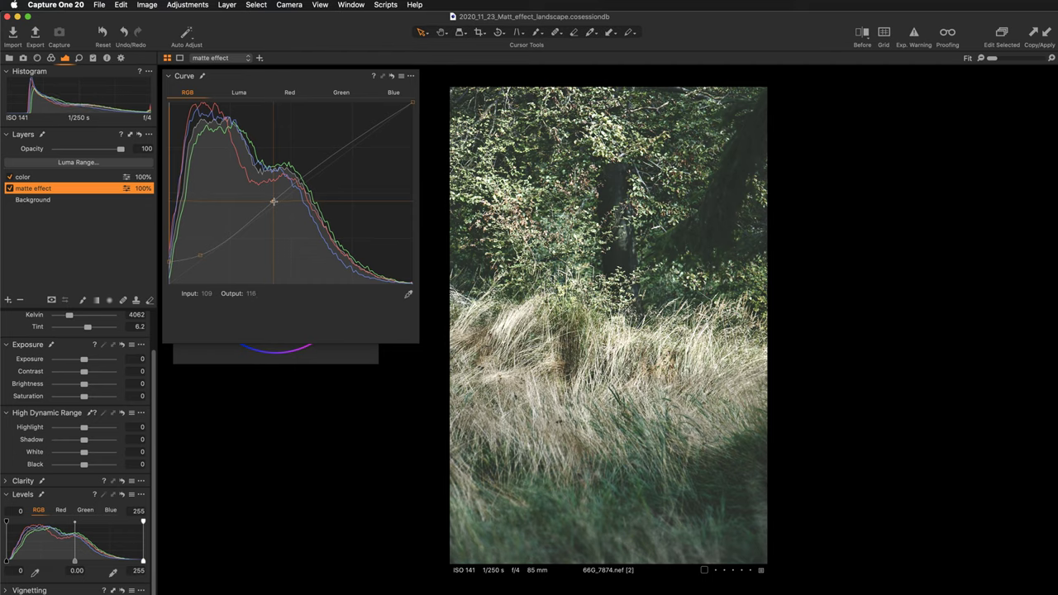
pyautogui.moveTo(202, 255); pyautogui.dragTo(207, 252)
pyautogui.moveTo(273, 200); pyautogui.dragTo(272, 204)
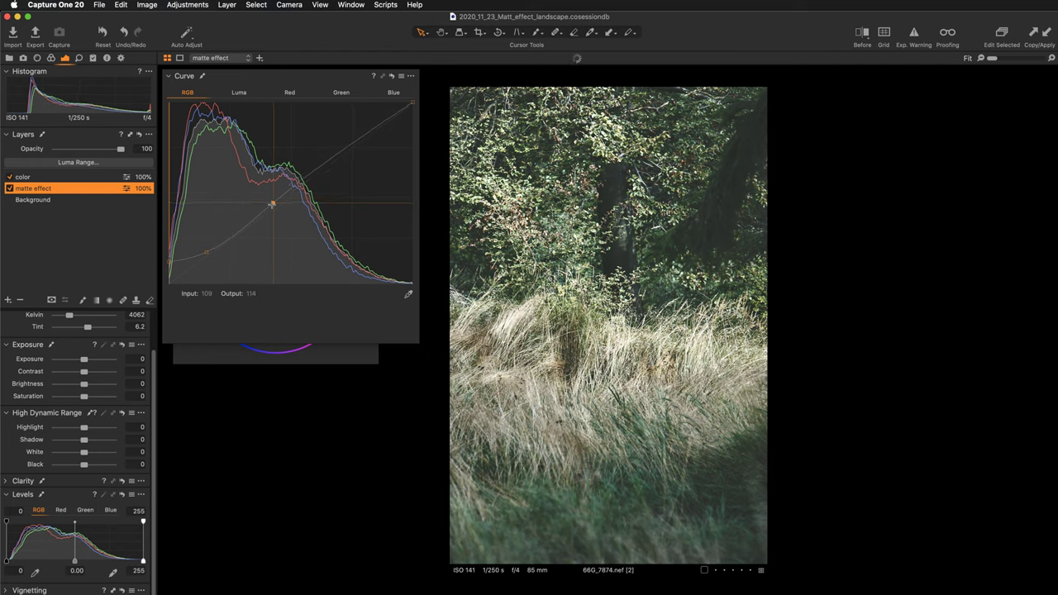
pyautogui.click(68, 177)
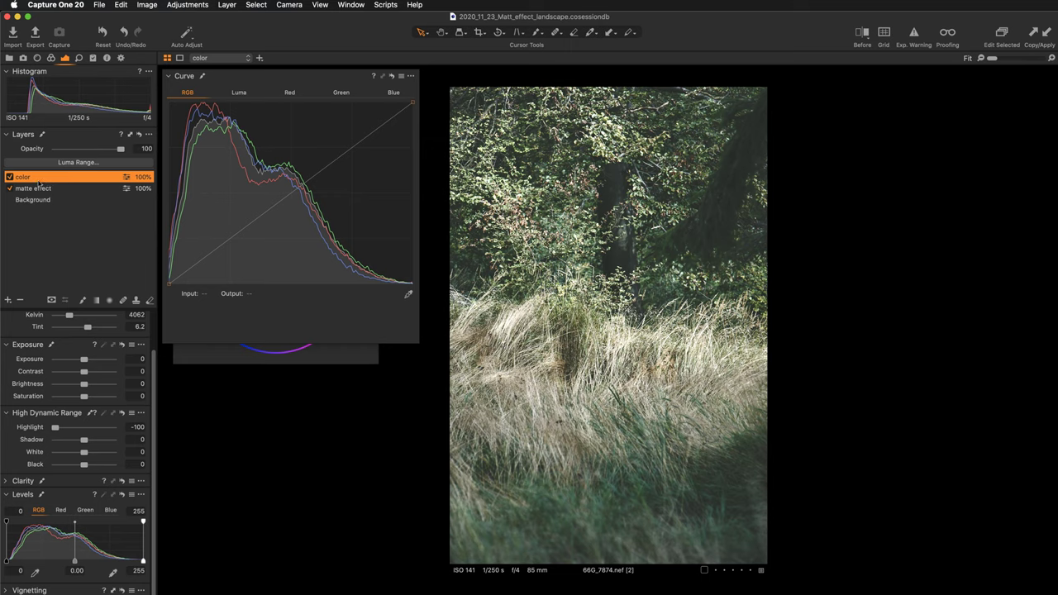
# Toggle the color layer off and on to judge it, then collapse Curve to reveal Color Balance.
pyautogui.click(9, 176)
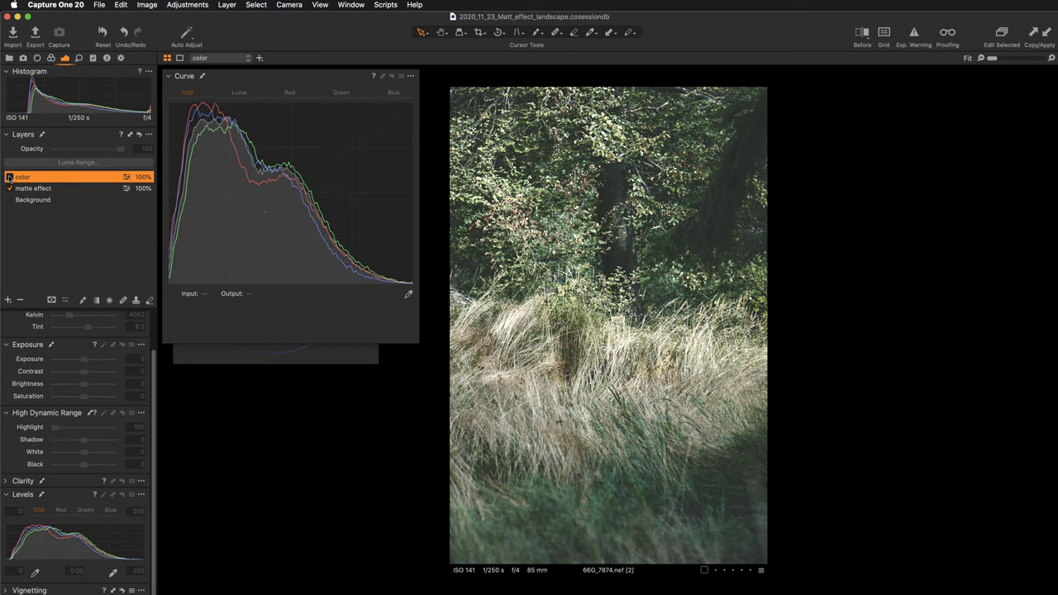
pyautogui.click(9, 176)
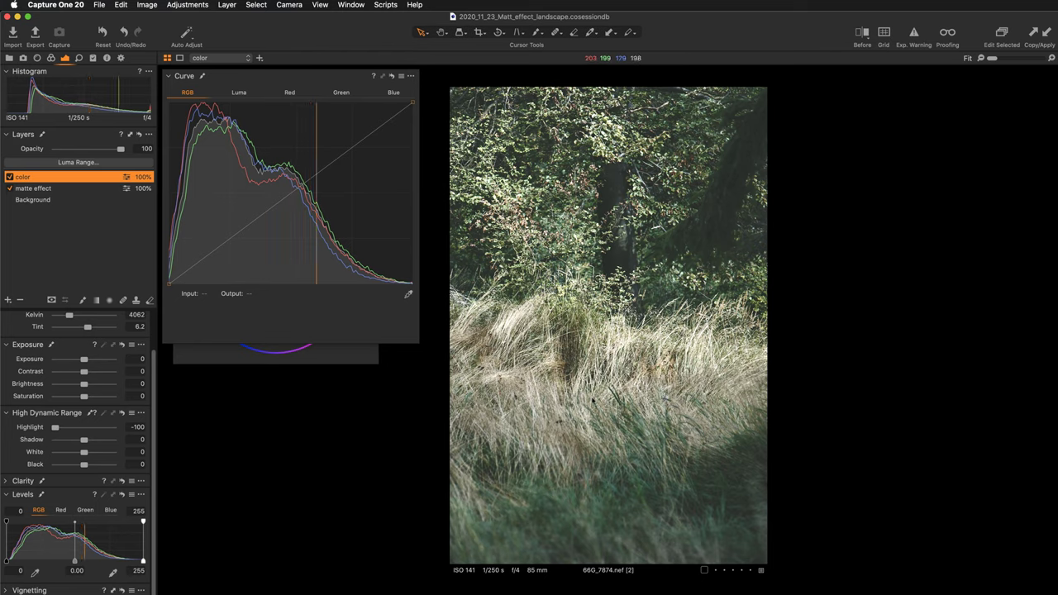
pyautogui.click(295, 77)
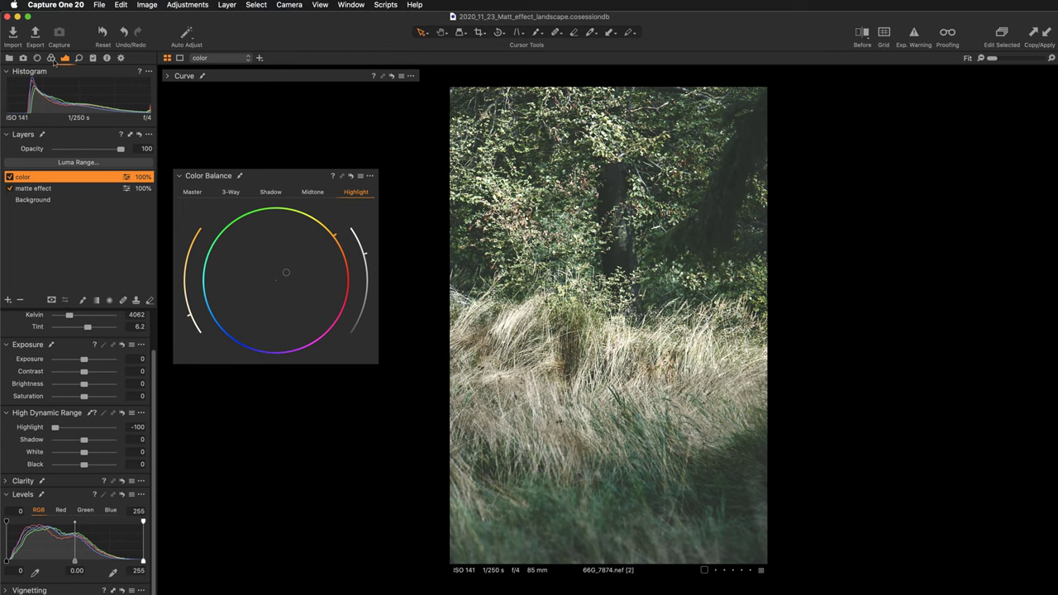
# Show the Color tab's Advanced Color Editor with the range's -21.3 saturation.
pyautogui.click(50, 58)
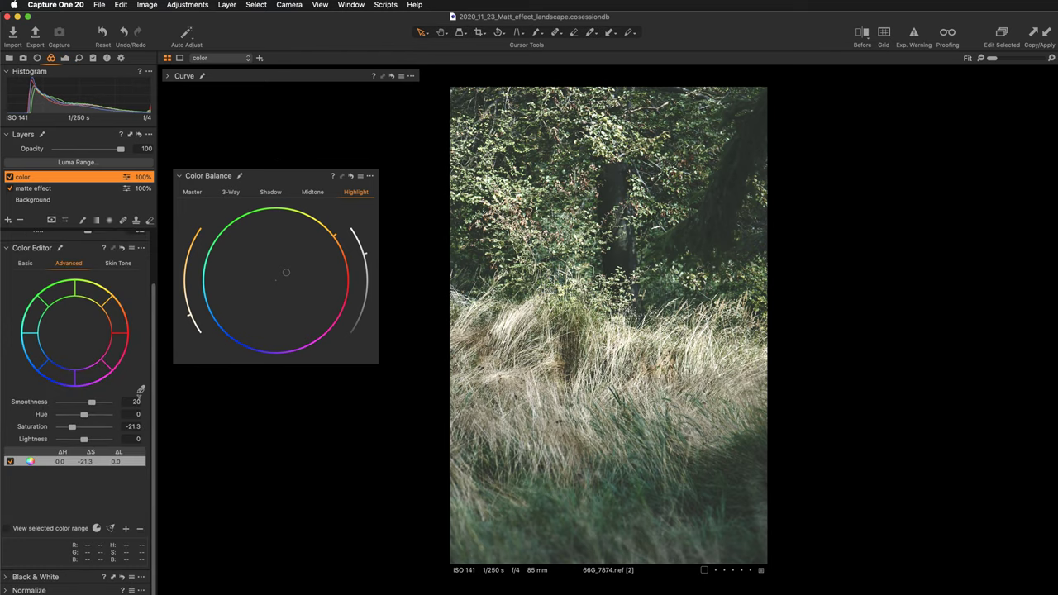
pyautogui.click(141, 389)
# Collapse the Color Balance tool and dock it under Curve, with the photo zoomed to 67%.
pyautogui.press('super+equal')
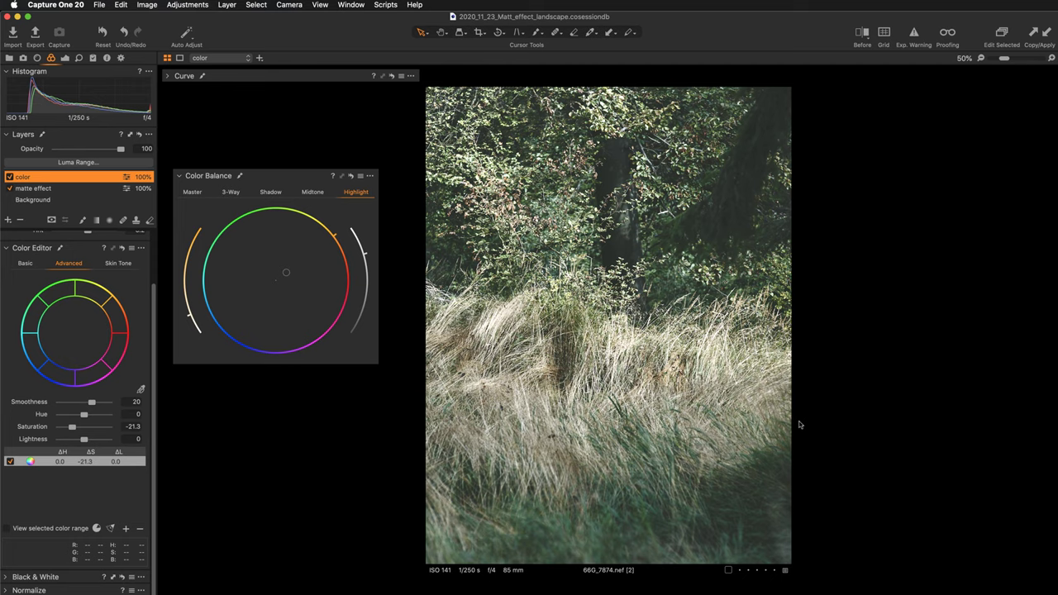
pyautogui.press('super+equal')
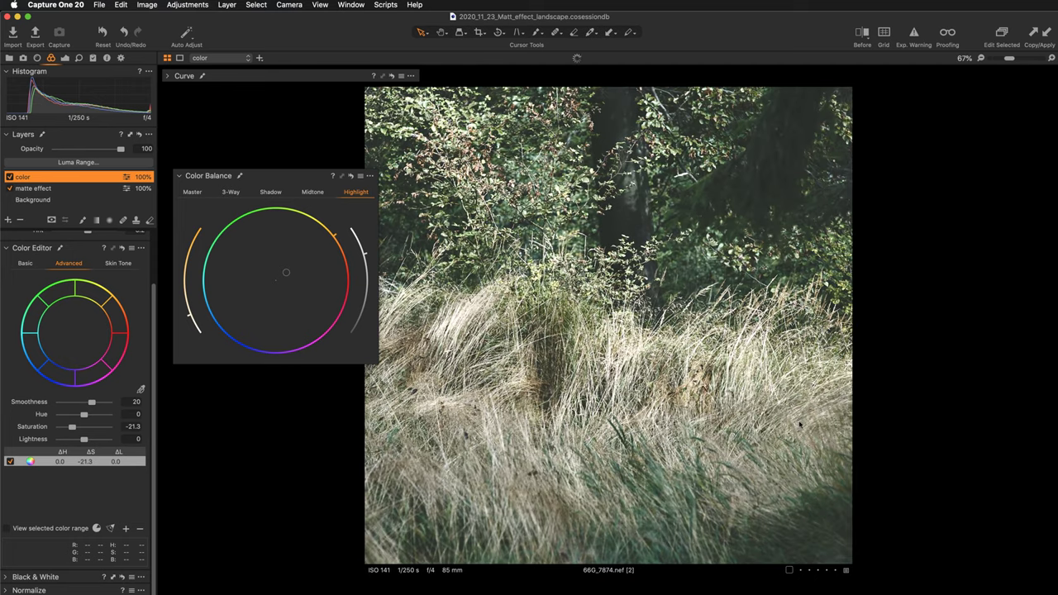
pyautogui.click(299, 175)
pyautogui.moveTo(299, 177); pyautogui.dragTo(295, 99)
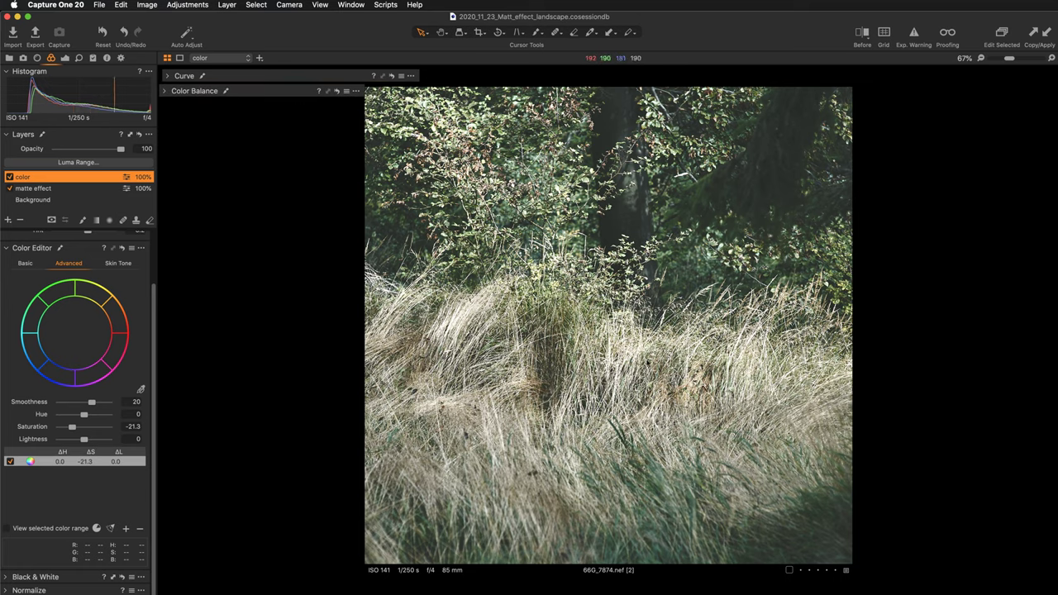
pyautogui.moveTo(666, 244); pyautogui.dragTo(683, 383)
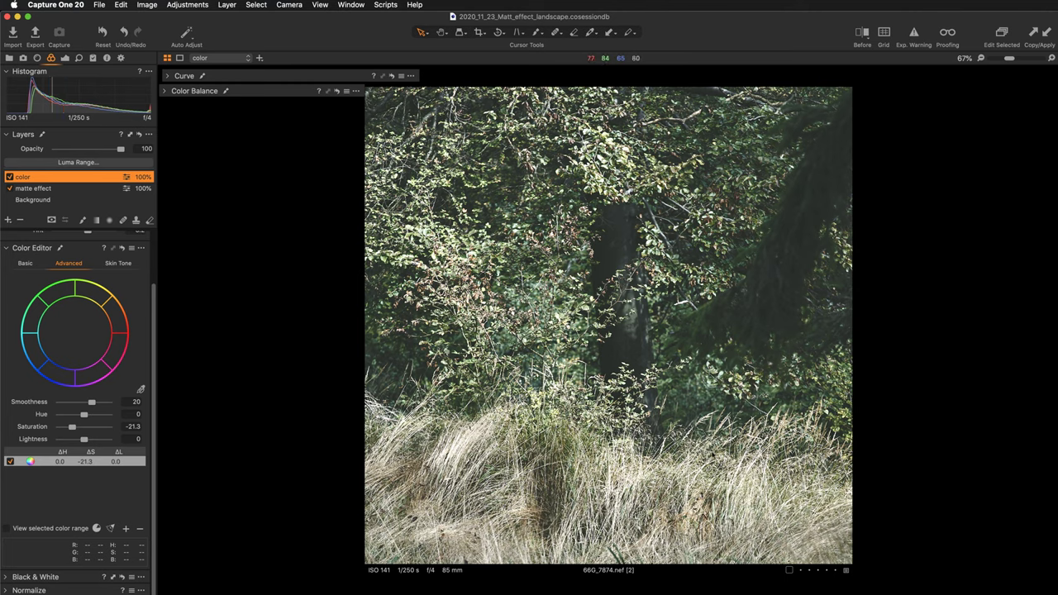
# Compare against the Before view, then pan to the grass and tree trunk.
pyautogui.press('y')
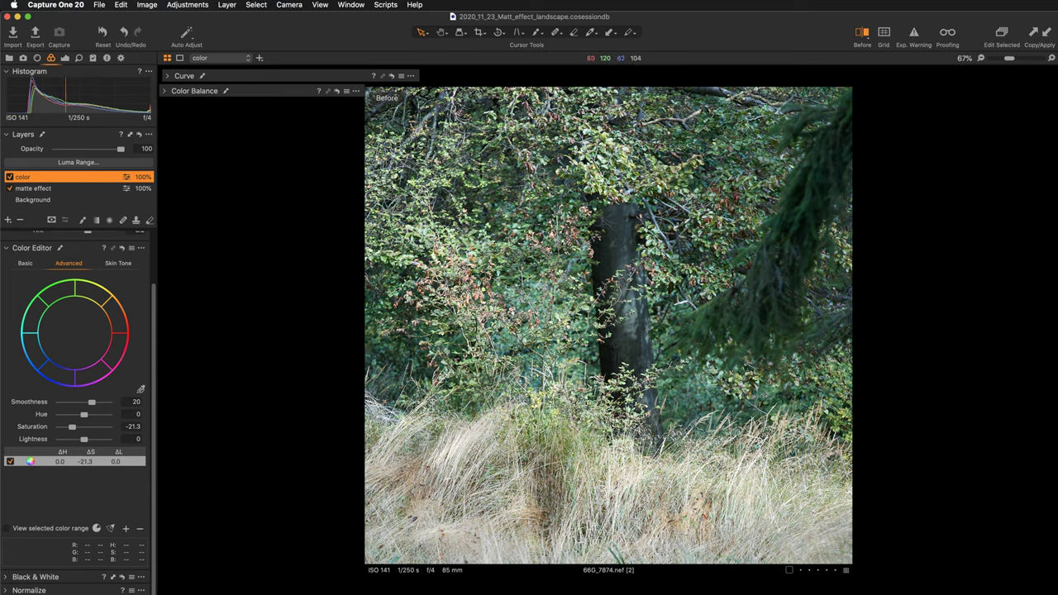
pyautogui.press('y')
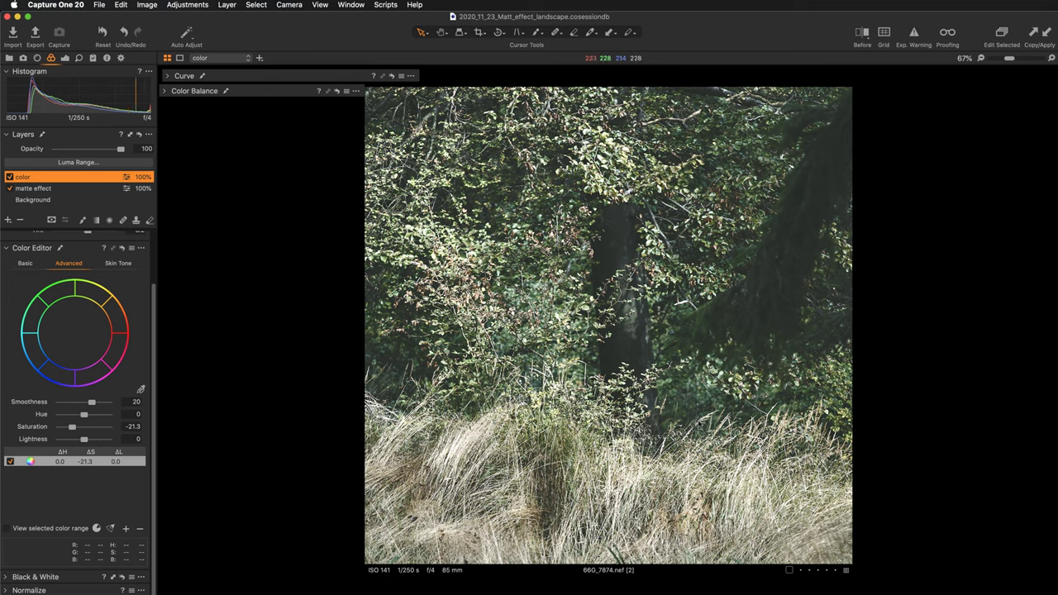
pyautogui.moveTo(697, 464); pyautogui.dragTo(709, 217)
pyautogui.moveTo(685, 294); pyautogui.dragTo(687, 392)
pyautogui.moveTo(691, 277); pyautogui.dragTo(688, 370)
# Zoom to 200% on the foliage and toggle the Before view to compare detail.
pyautogui.press('super+plus')
pyautogui.press('super+plus')
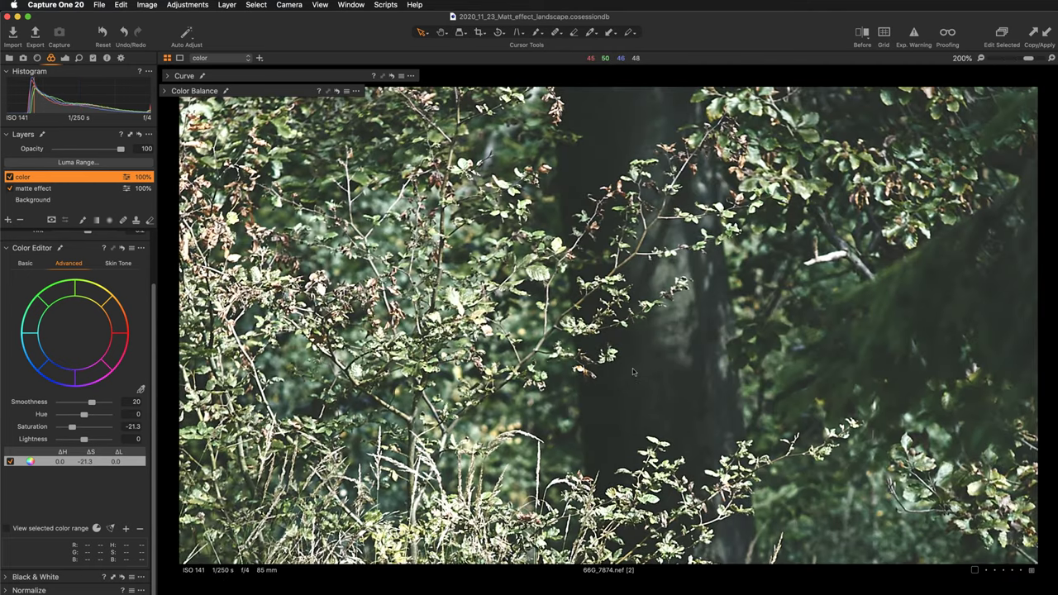
pyautogui.moveTo(633, 372); pyautogui.dragTo(803, 361)
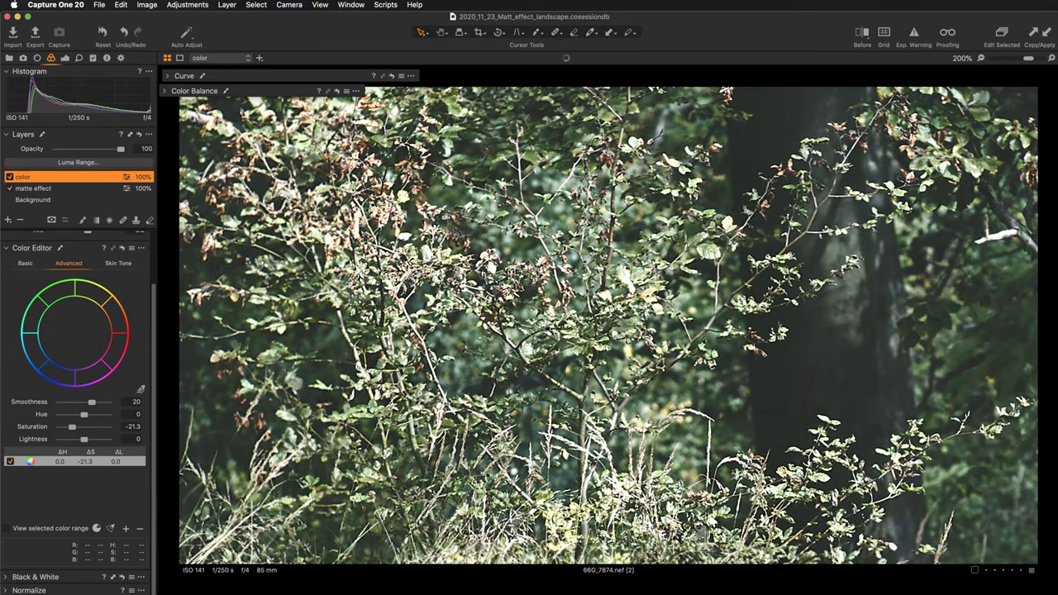
pyautogui.moveTo(517, 283); pyautogui.dragTo(623, 372)
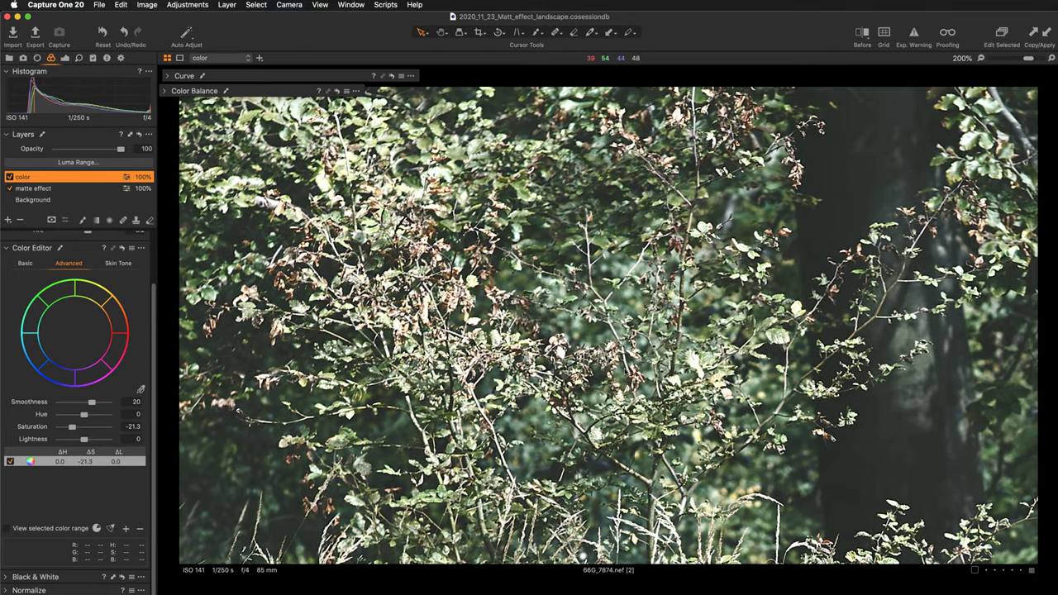
pyautogui.press('y')
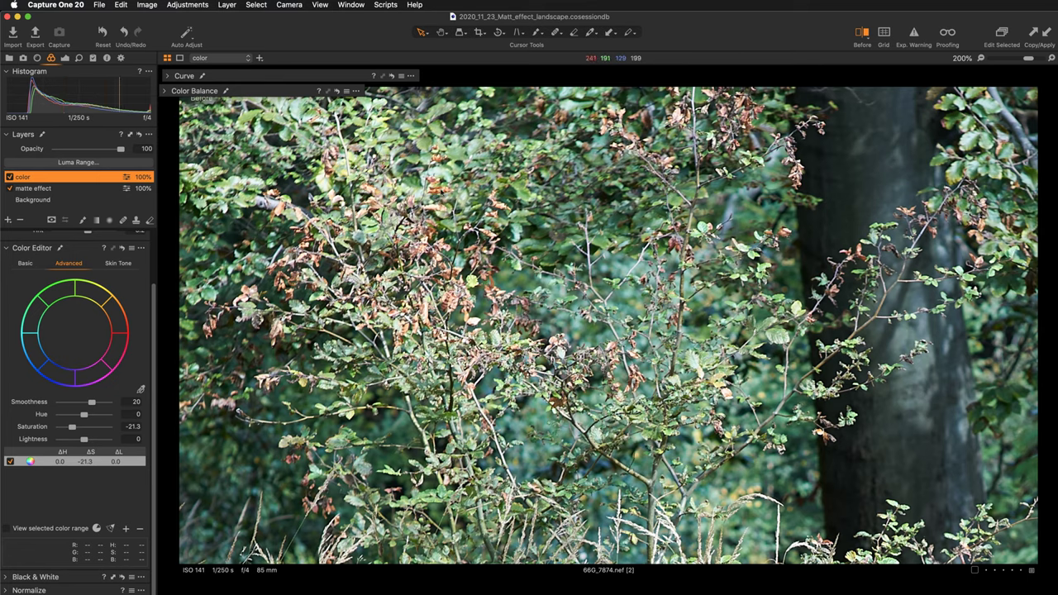
pyautogui.press('y')
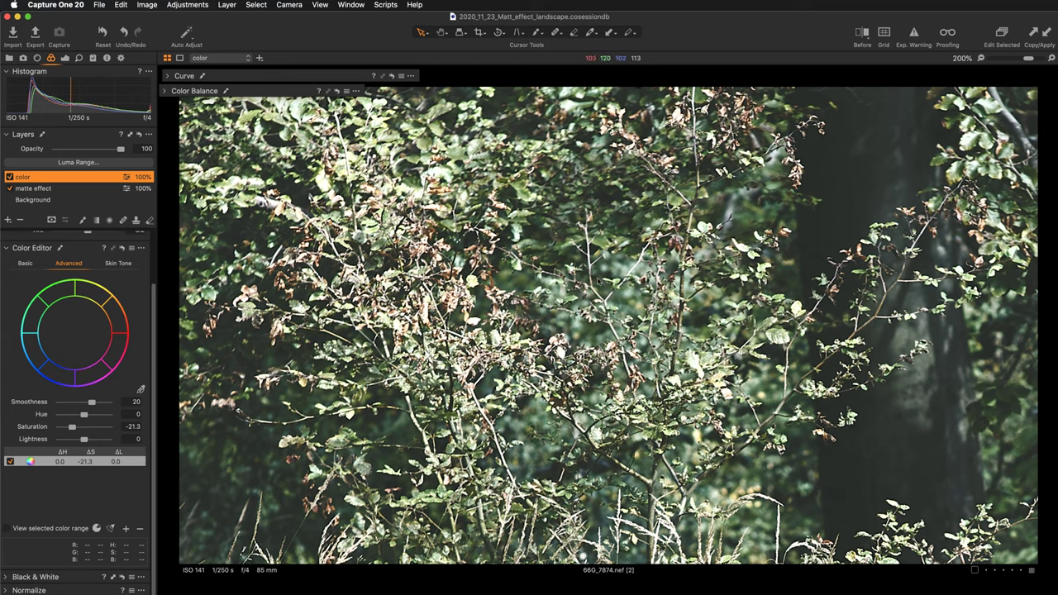
pyautogui.press('y')
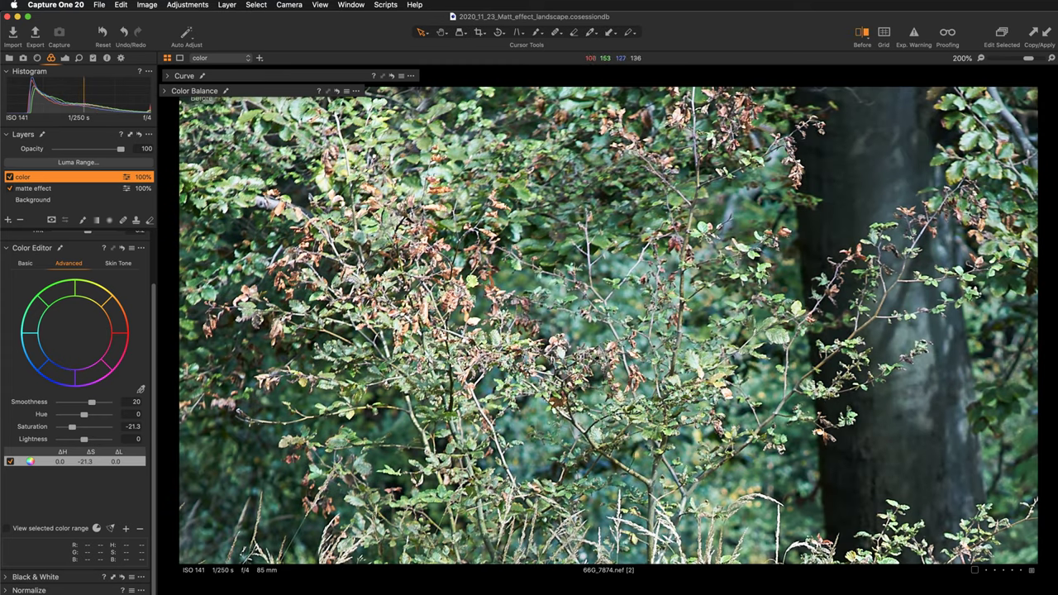
# Fit the whole photo in the viewer, then zoom to 200% on its centre.
pyautogui.scroll(-3, 608, 326)
pyautogui.scroll(-3, 608, 325)
pyautogui.scroll(-3, 608, 326)
pyautogui.scroll(-3, 609, 326)
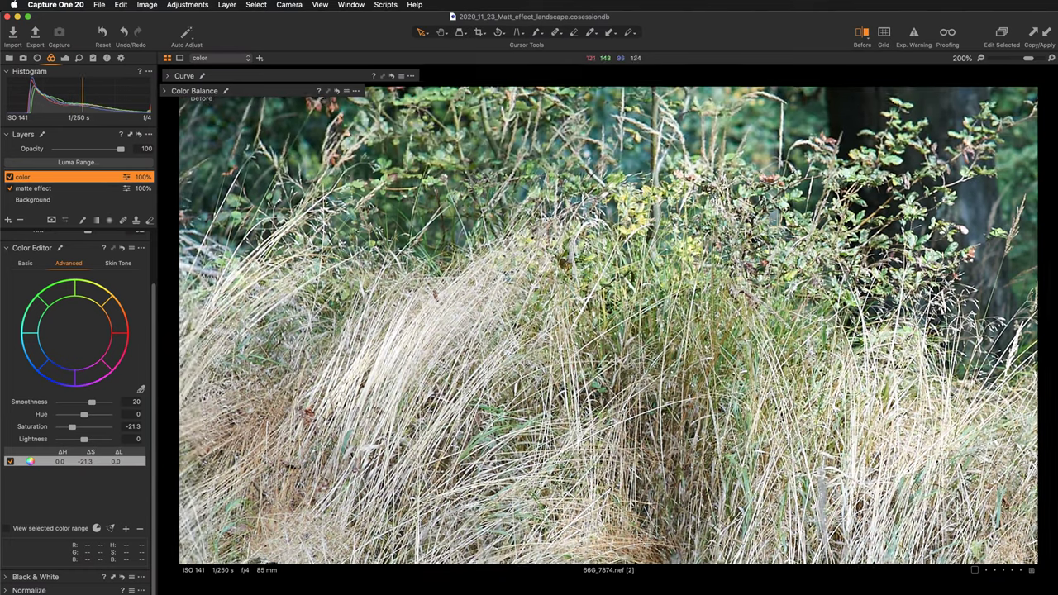
pyautogui.press('super+0')
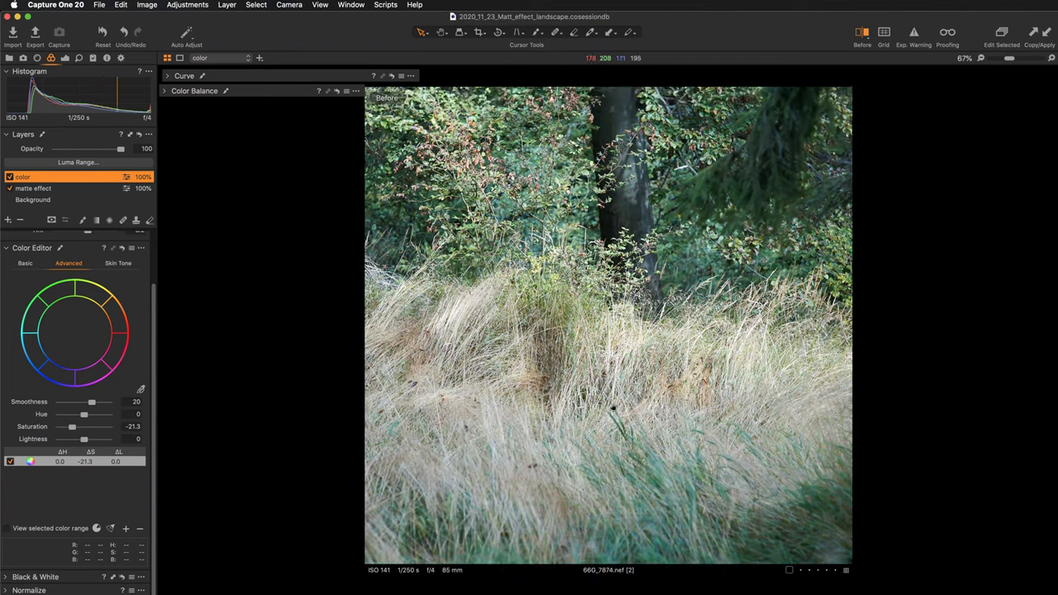
pyautogui.scroll(5, 608, 325)
pyautogui.press('super+0')
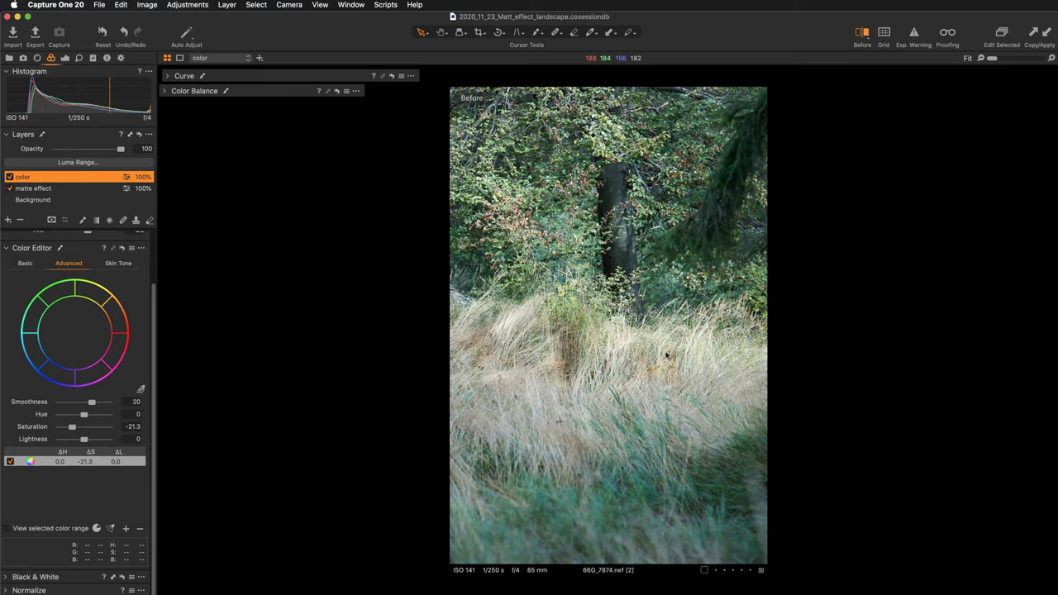
pyautogui.press('super+alt+0')
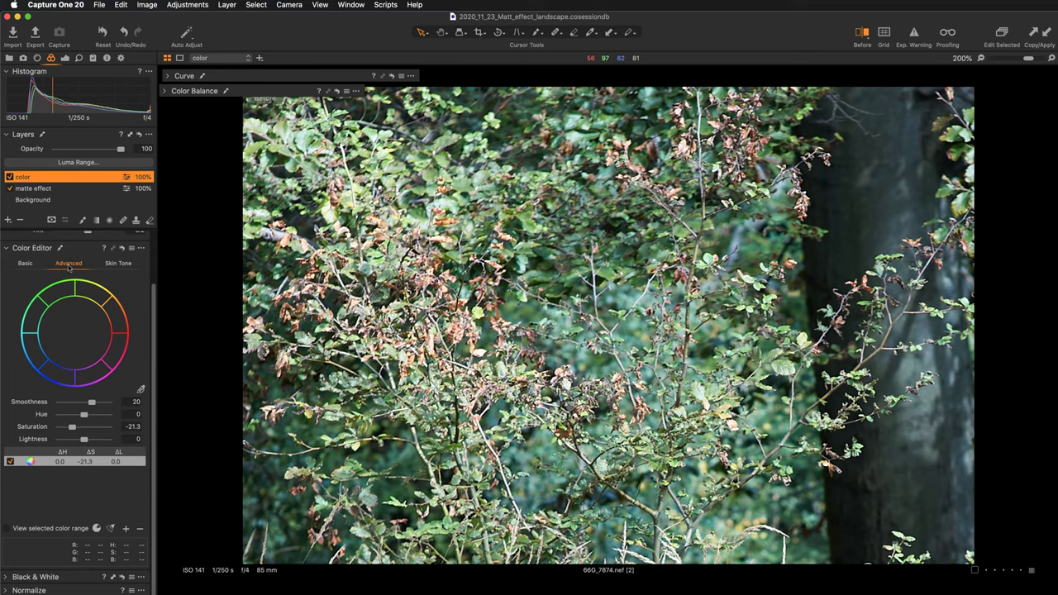
# Activate the Color Editor picker and view the unedited photo in Before view for comparison.
pyautogui.click(141, 388)
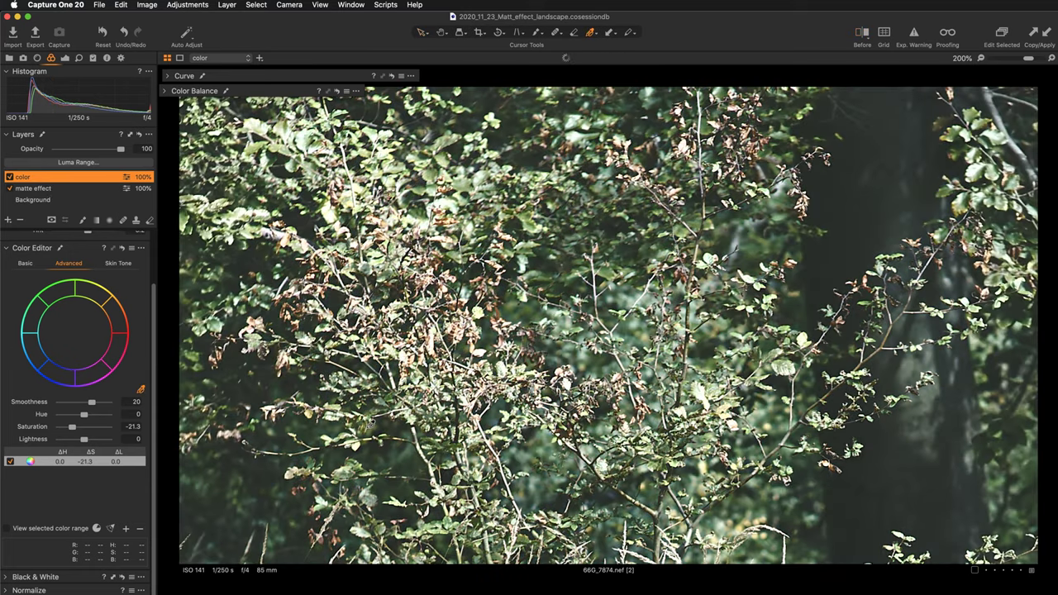
pyautogui.scroll(3, 496, 396)
pyautogui.scroll(3, 521, 413)
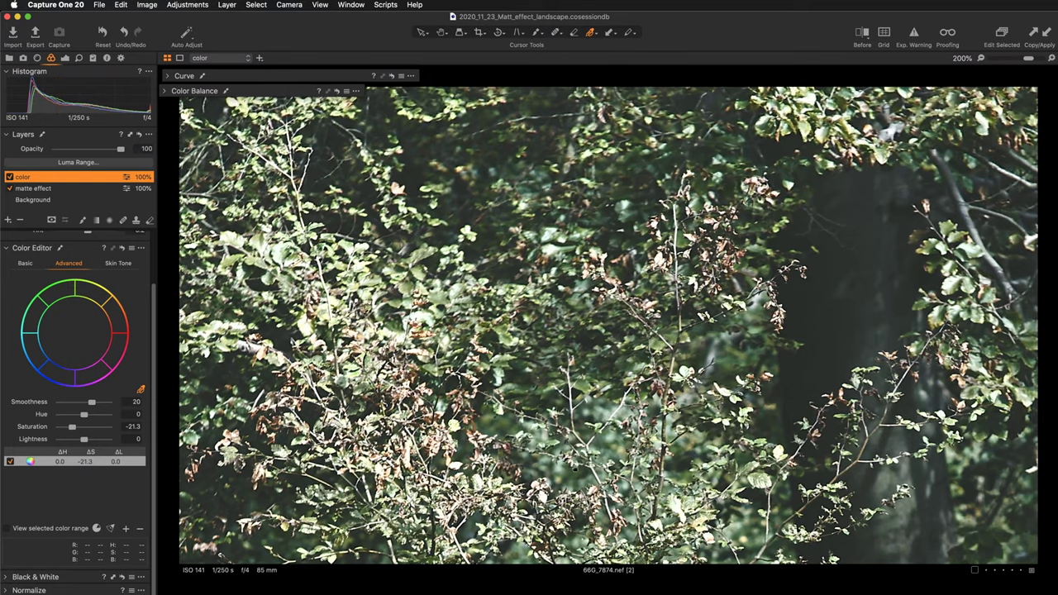
pyautogui.scroll(3, 547, 435)
pyautogui.scroll(-3, 550, 421)
pyautogui.scroll(-3, 555, 396)
pyautogui.scroll(-3, 562, 371)
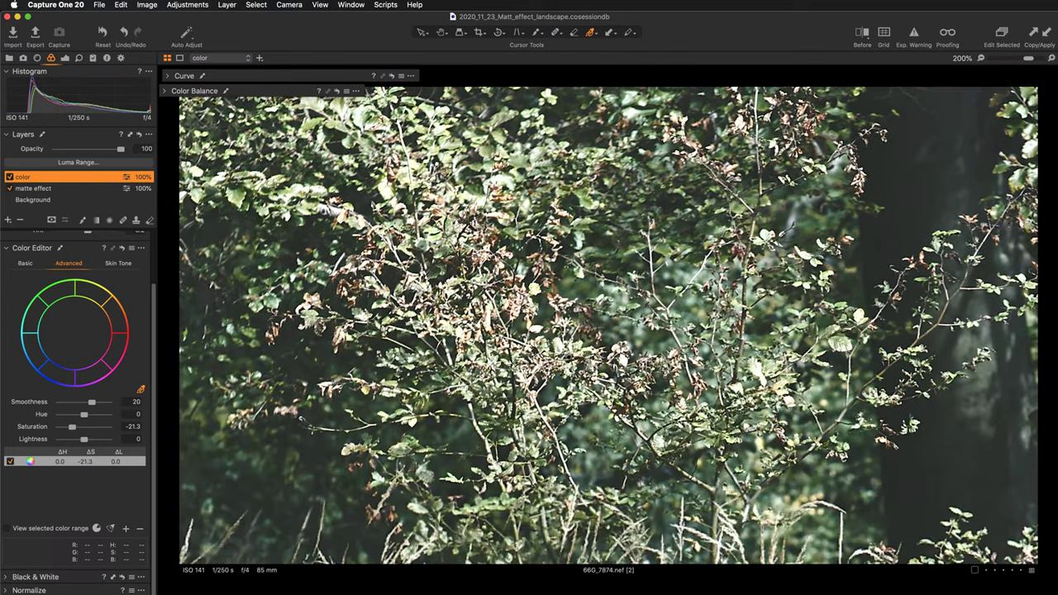
pyautogui.scroll(-2, 567, 356)
pyautogui.scroll(2, 601, 345)
pyautogui.scroll(2, 601, 345)
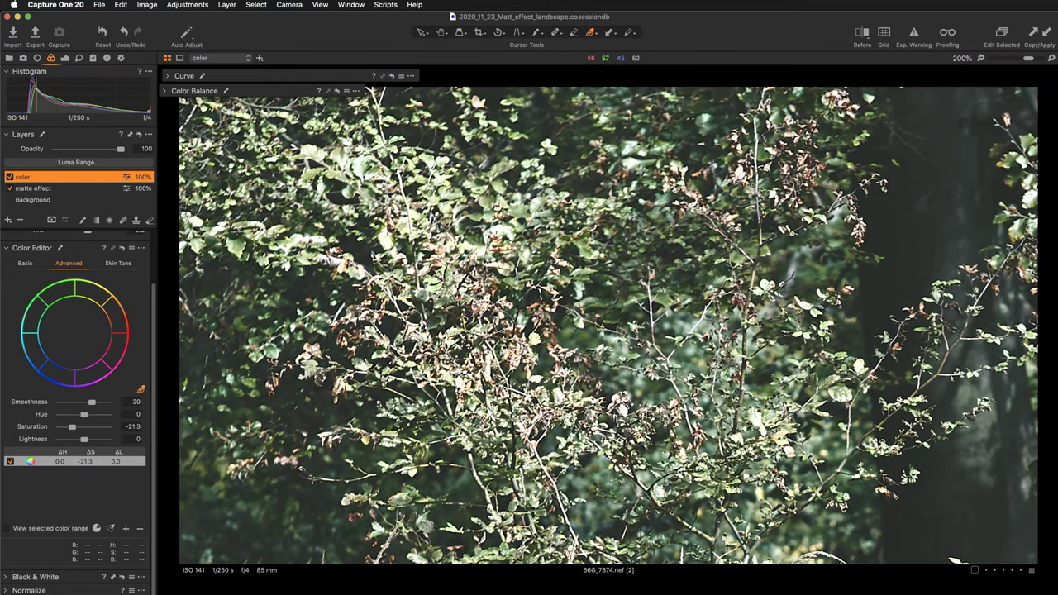
pyautogui.scroll(2, 601, 345)
pyautogui.scroll(2, 489, 312)
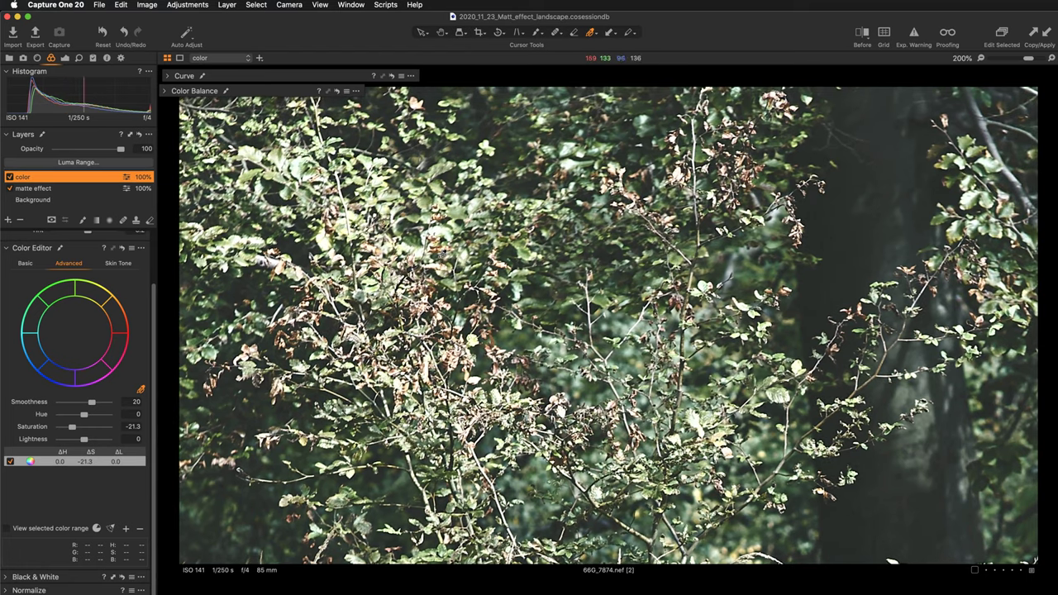
pyautogui.press('y')
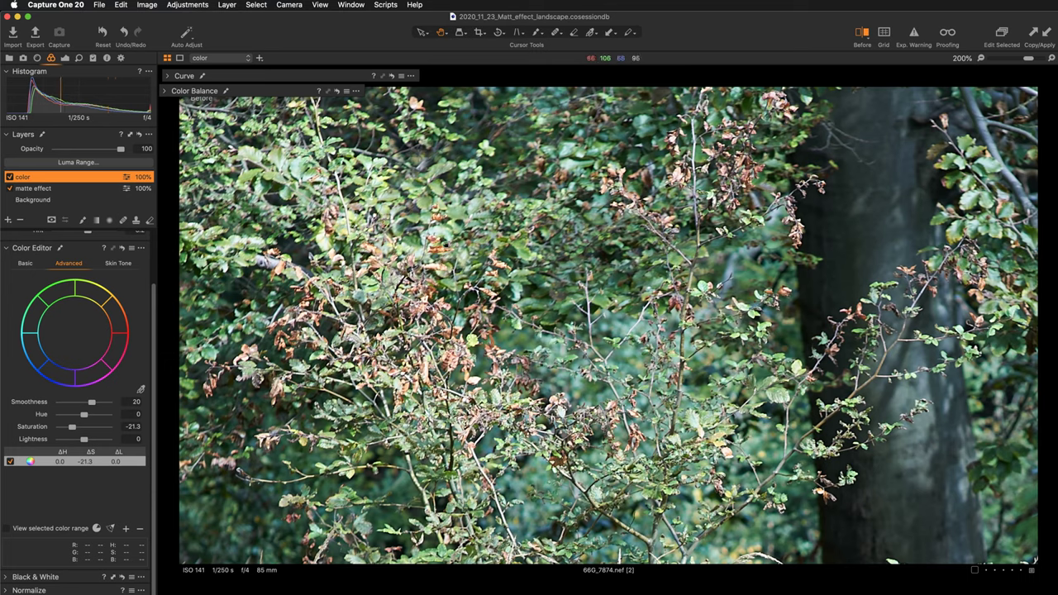
# Sample a warm yellow-orange tone in the photo as a new colour range, then zoom to fit.
pyautogui.click(141, 389)
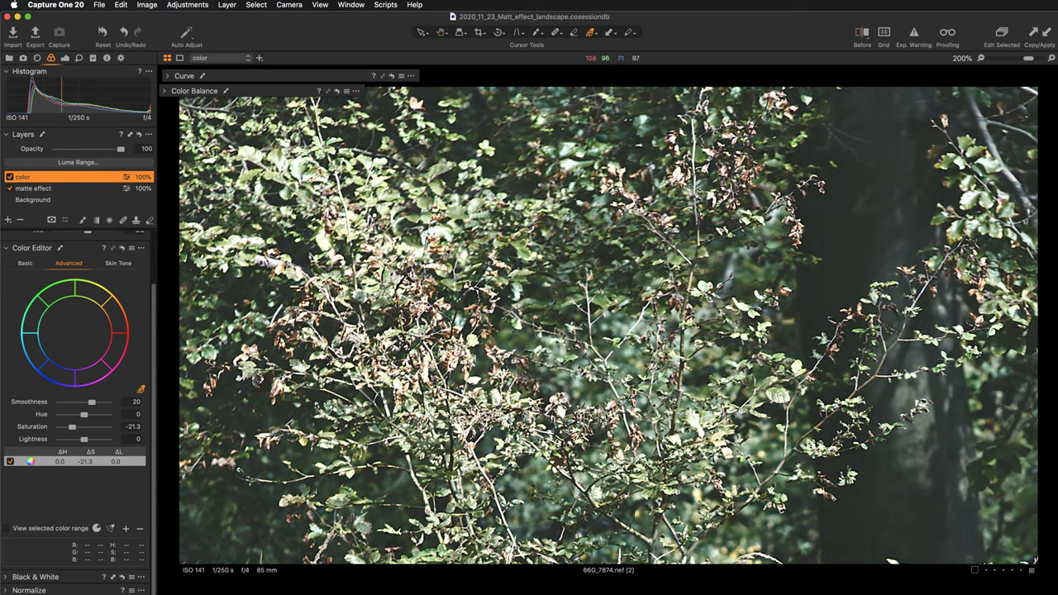
pyautogui.press('y')
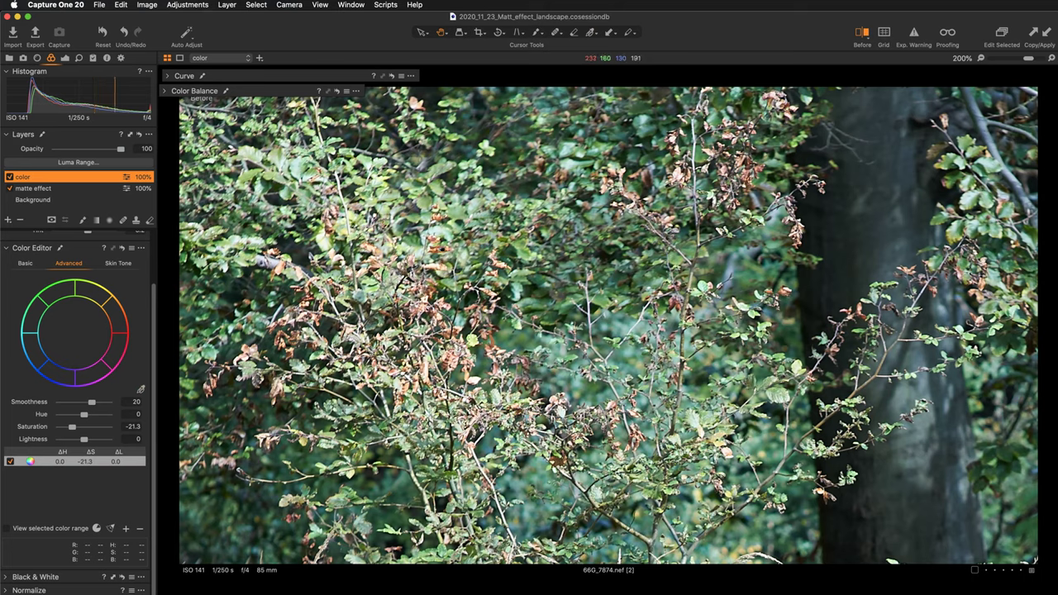
pyautogui.click(141, 390)
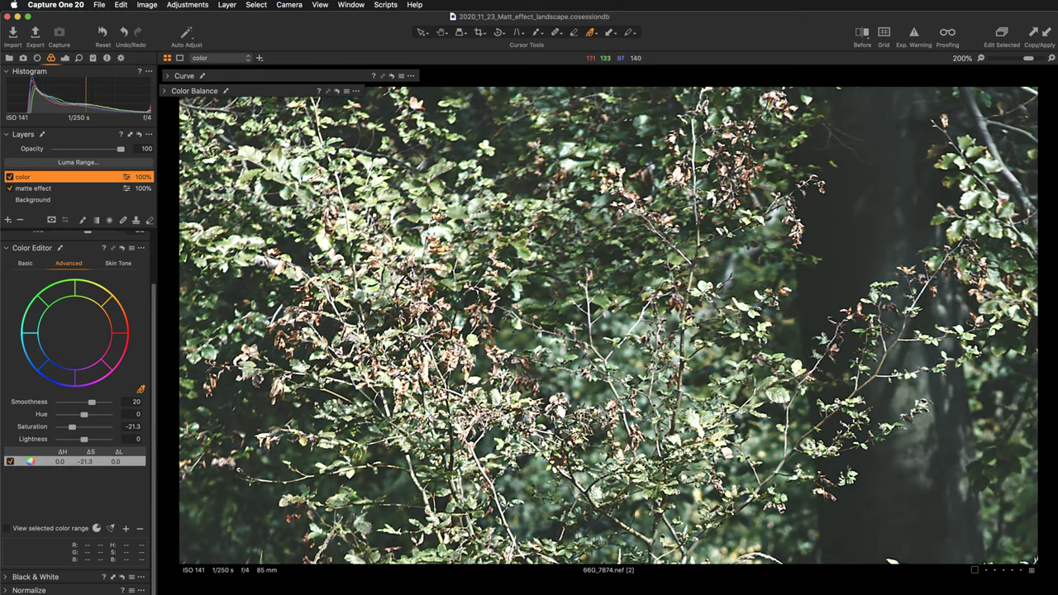
pyautogui.click(443, 241)
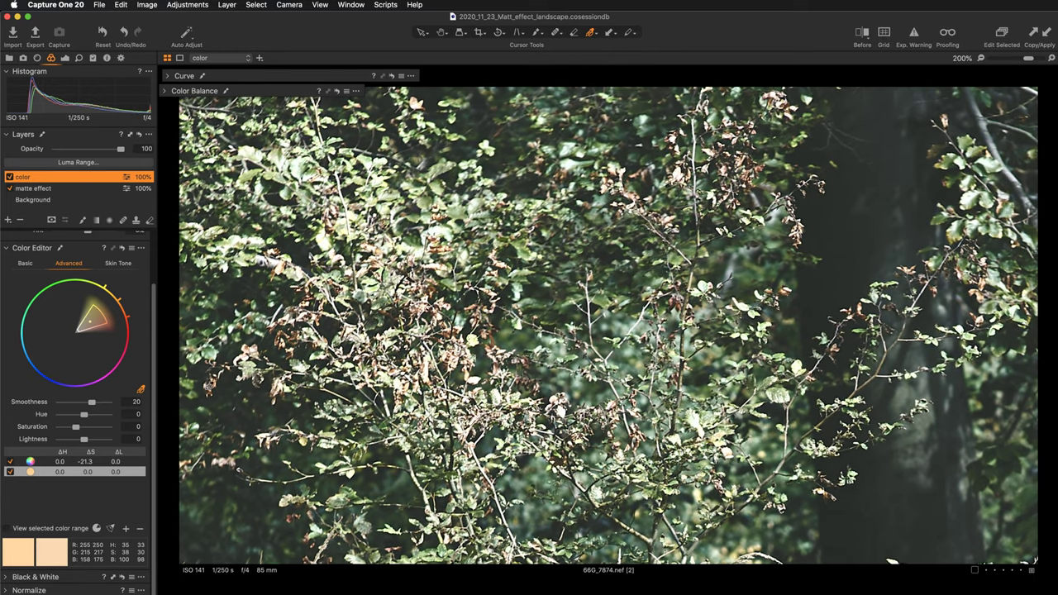
pyautogui.press('super+0')
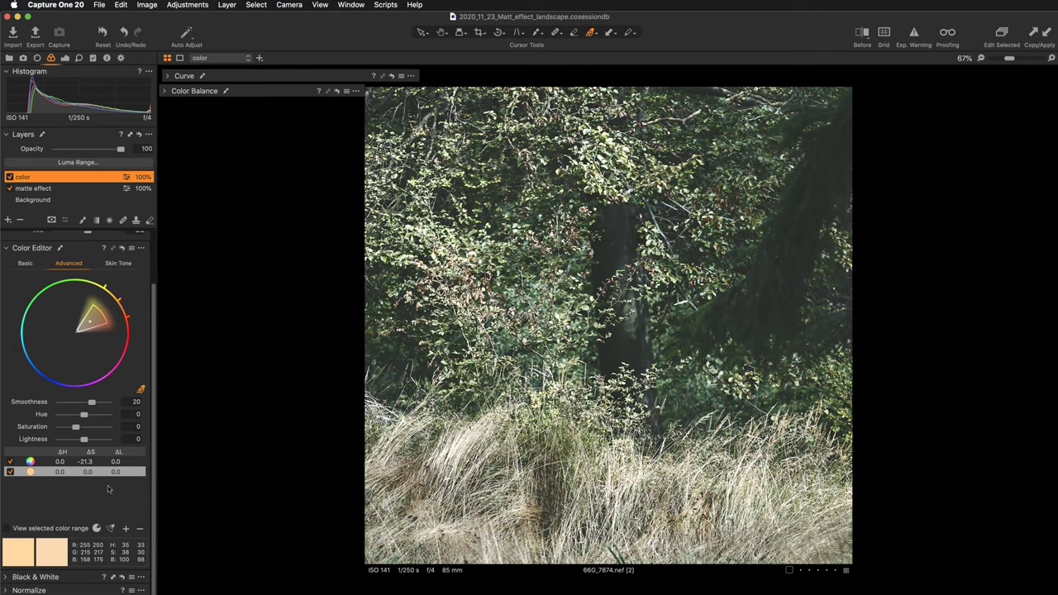
# Widen the warm range from yellow to red and set its saturation to 53.7.
pyautogui.click(111, 529)
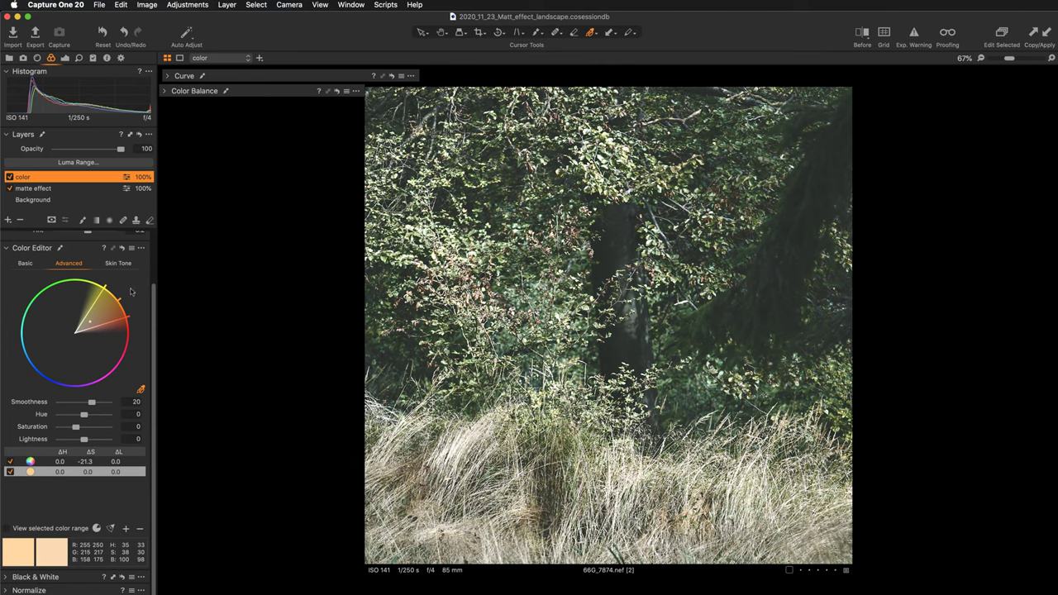
pyautogui.press('super+0')
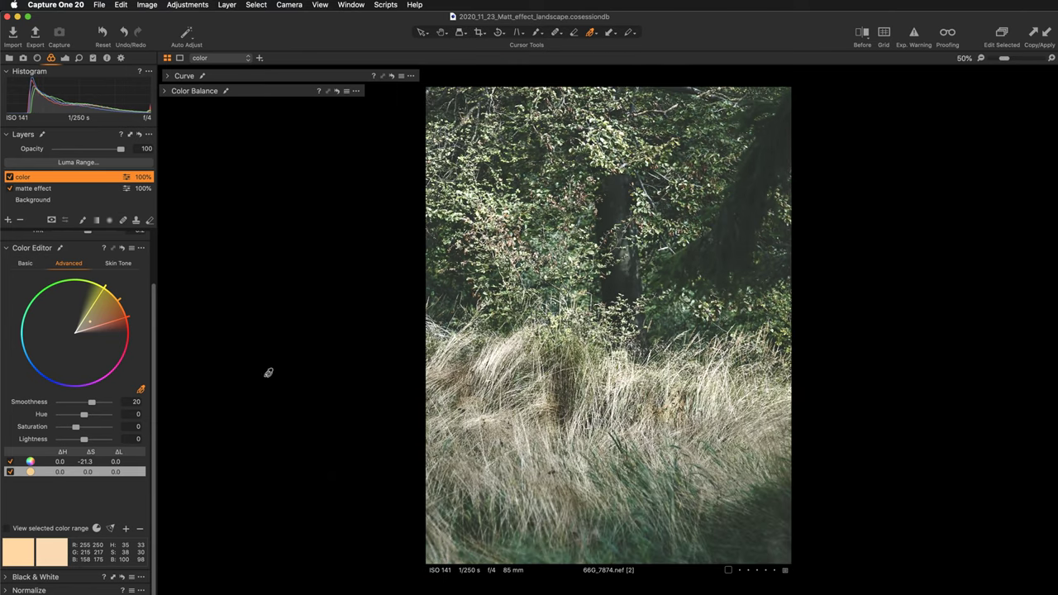
pyautogui.moveTo(75, 426); pyautogui.dragTo(105, 429)
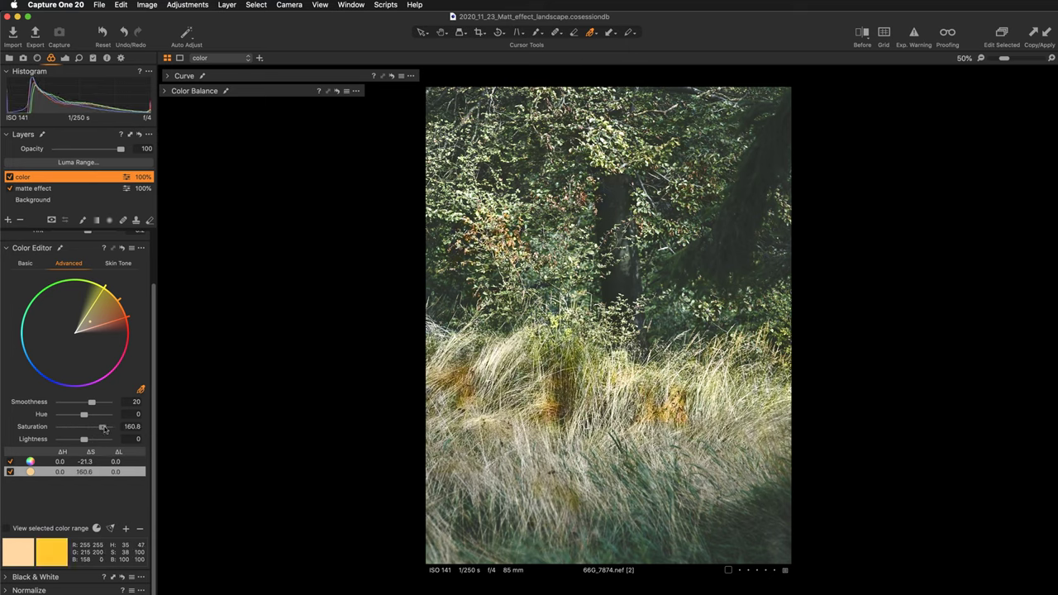
pyautogui.moveTo(105, 429); pyautogui.dragTo(87, 431)
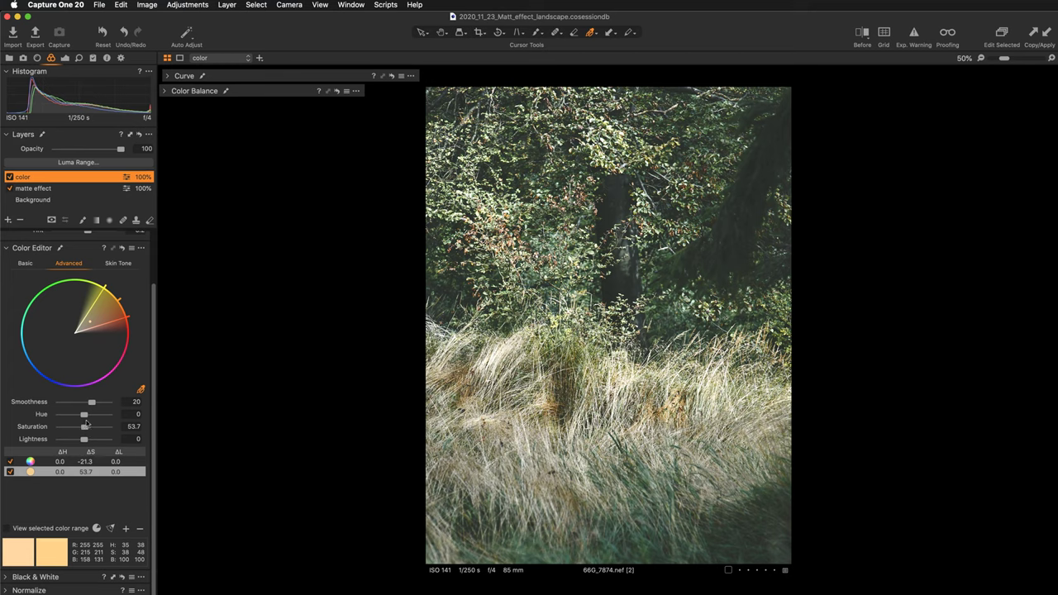
# Set the warm range's hue to -27, raise its saturation, and set lightness to 36.6.
pyautogui.moveTo(83, 415); pyautogui.dragTo(110, 416)
pyautogui.moveTo(108, 415); pyautogui.dragTo(57, 417)
pyautogui.moveTo(59, 418); pyautogui.dragTo(62, 416)
pyautogui.moveTo(86, 428); pyautogui.dragTo(104, 442)
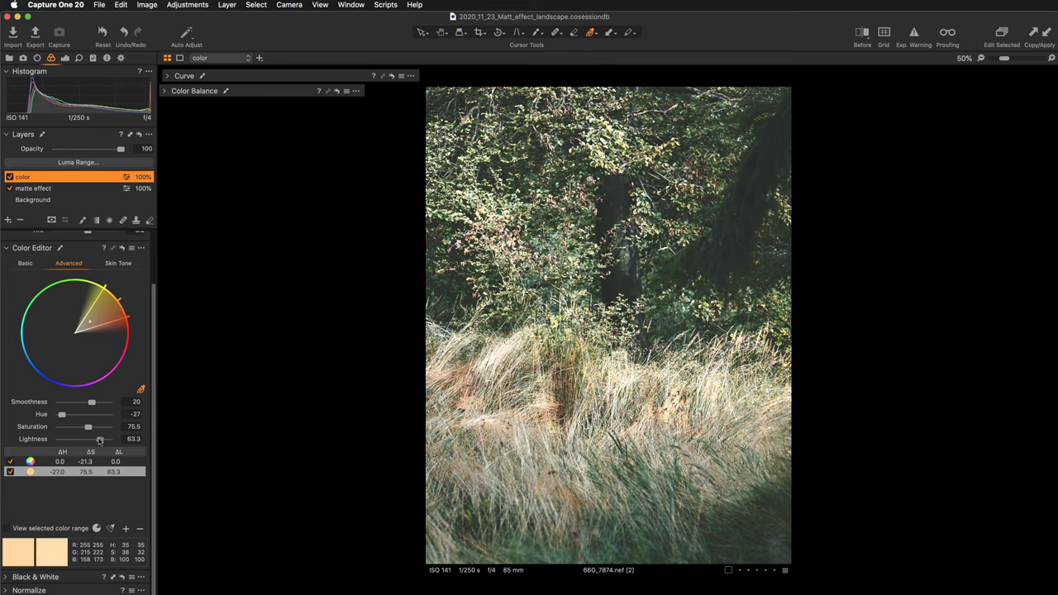
pyautogui.moveTo(104, 441); pyautogui.dragTo(95, 443)
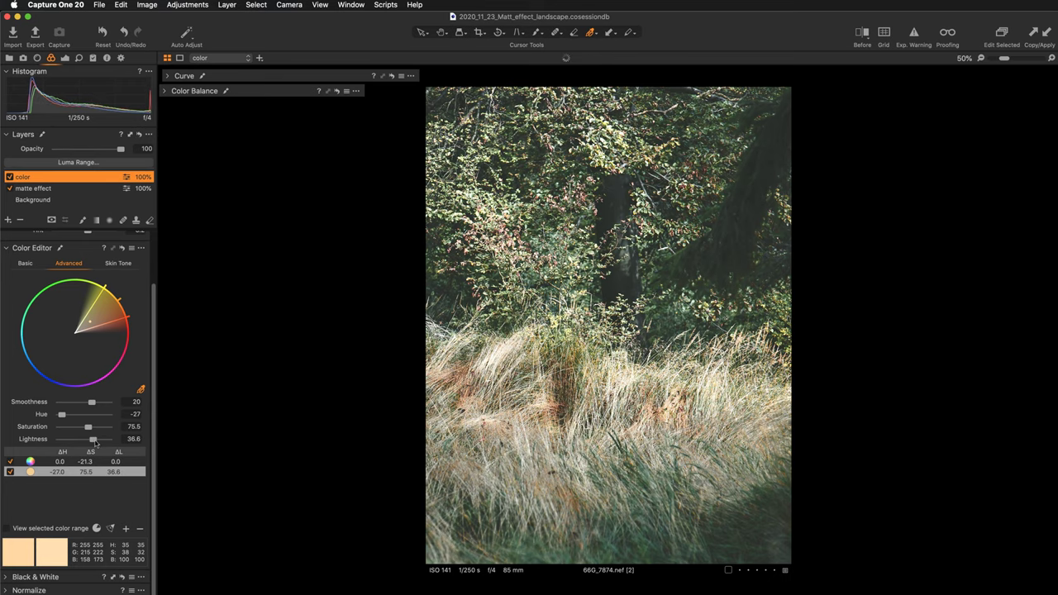
# Compare with the Color Editor reset and restored, then set the warm range's saturation to 106.7.
pyautogui.press('super+alt+0')
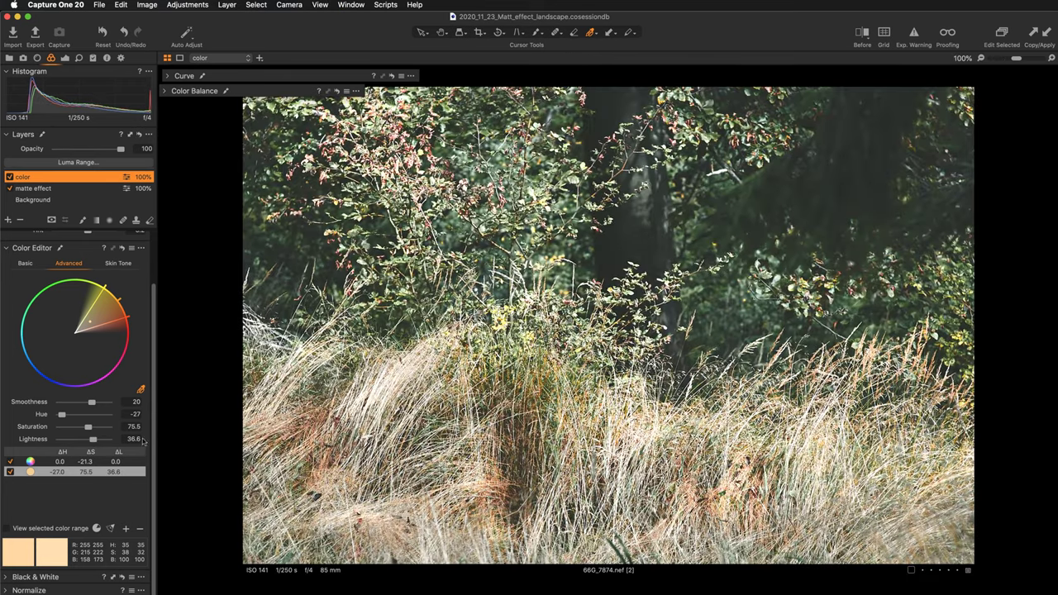
pyautogui.scroll(2, 475, 362)
pyautogui.scroll(2, 475, 362)
pyautogui.scroll(2, 475, 362)
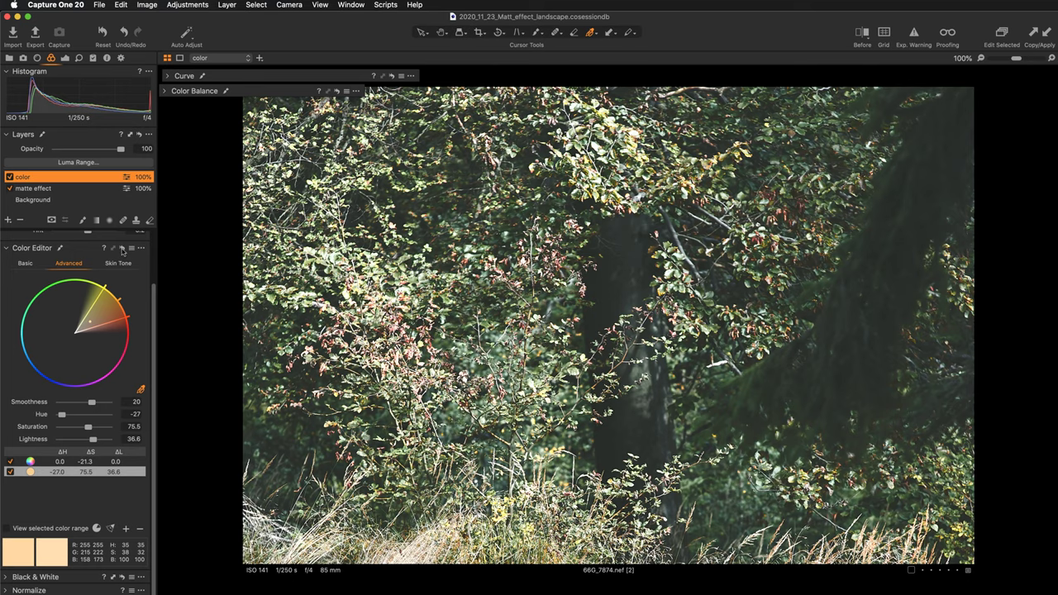
pyautogui.click(121, 249)
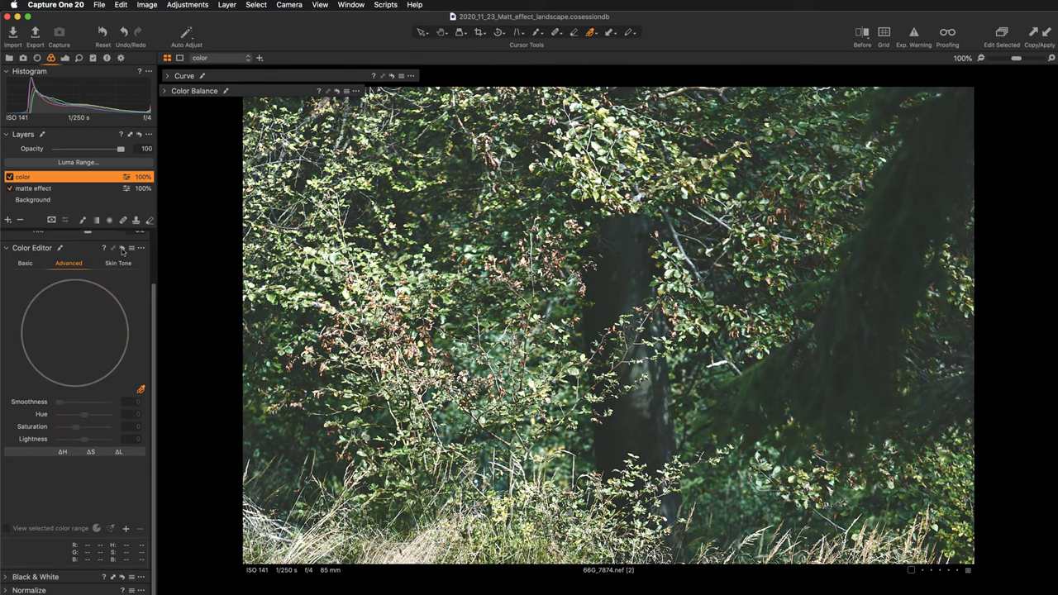
pyautogui.click(122, 249)
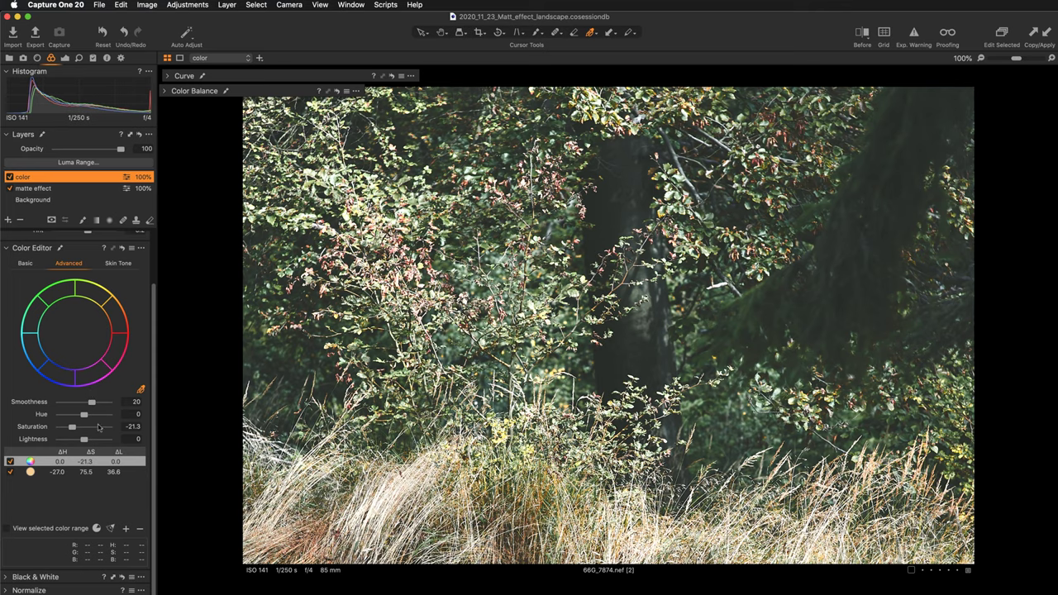
pyautogui.click(10, 462)
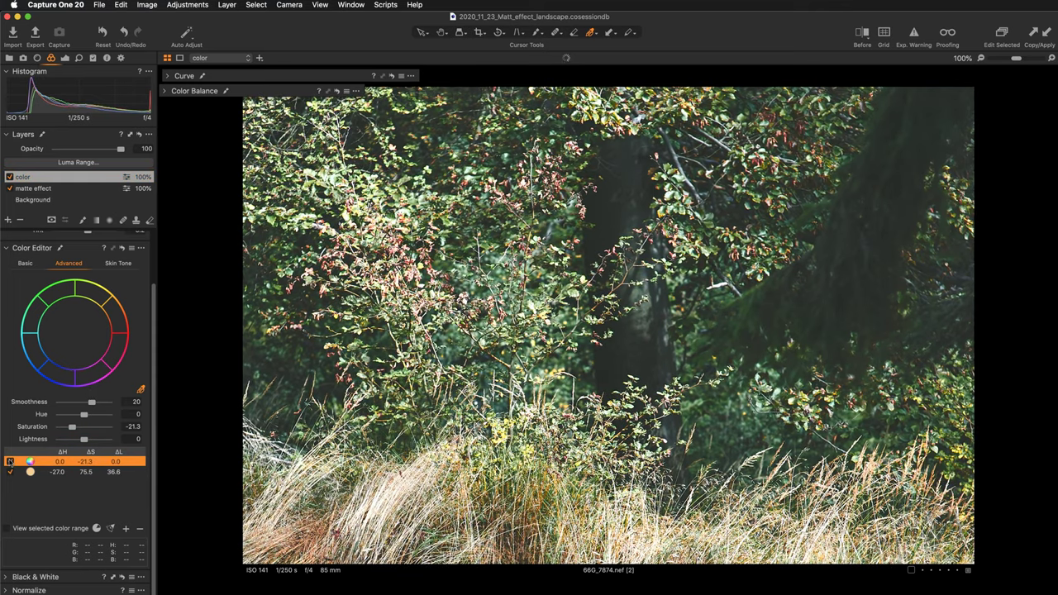
pyautogui.click(56, 471)
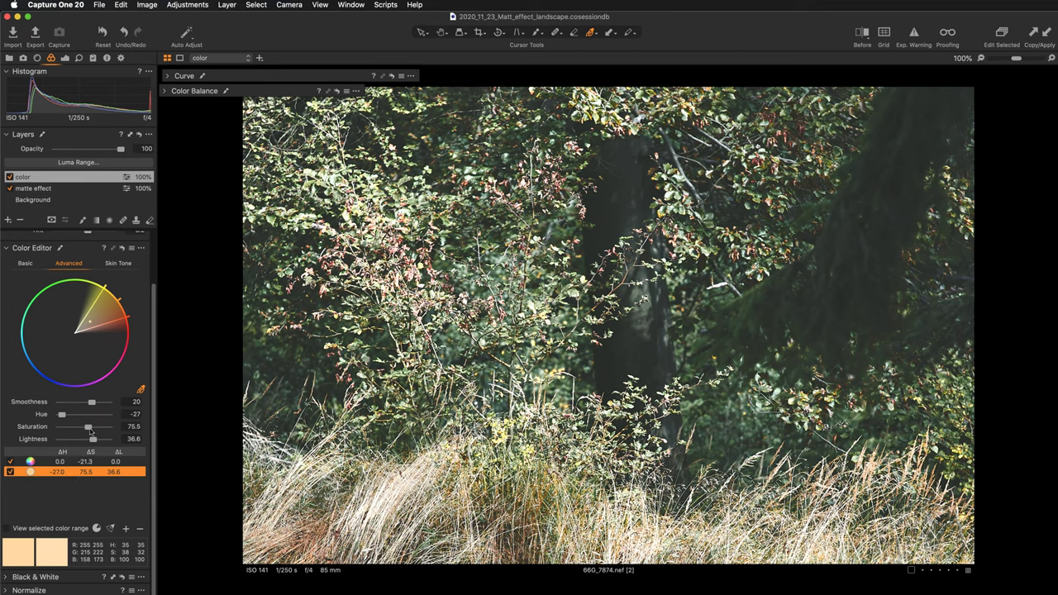
pyautogui.moveTo(89, 427); pyautogui.dragTo(93, 427)
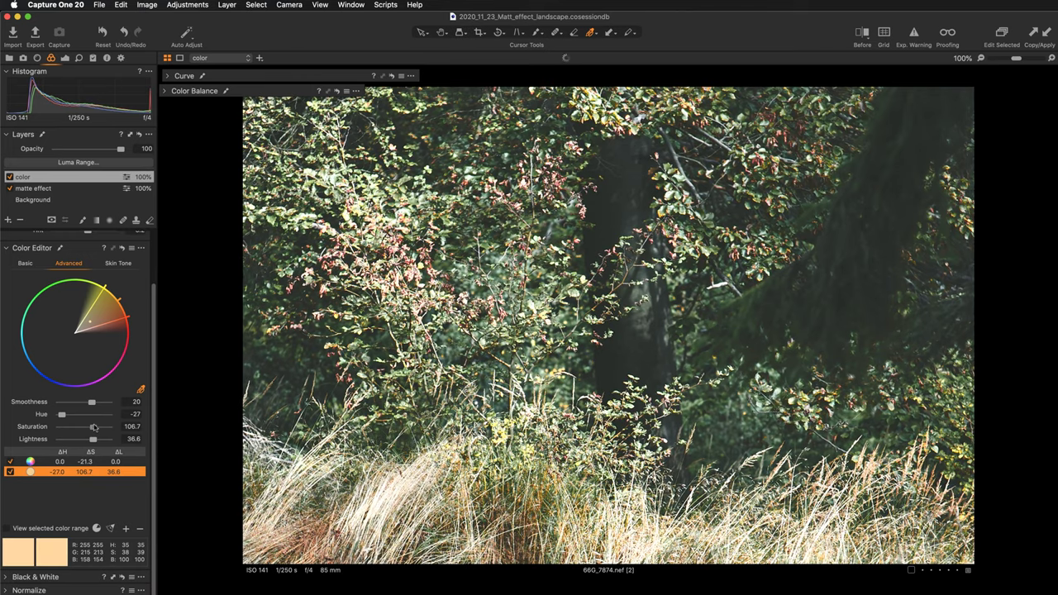
pyautogui.press('super+0')
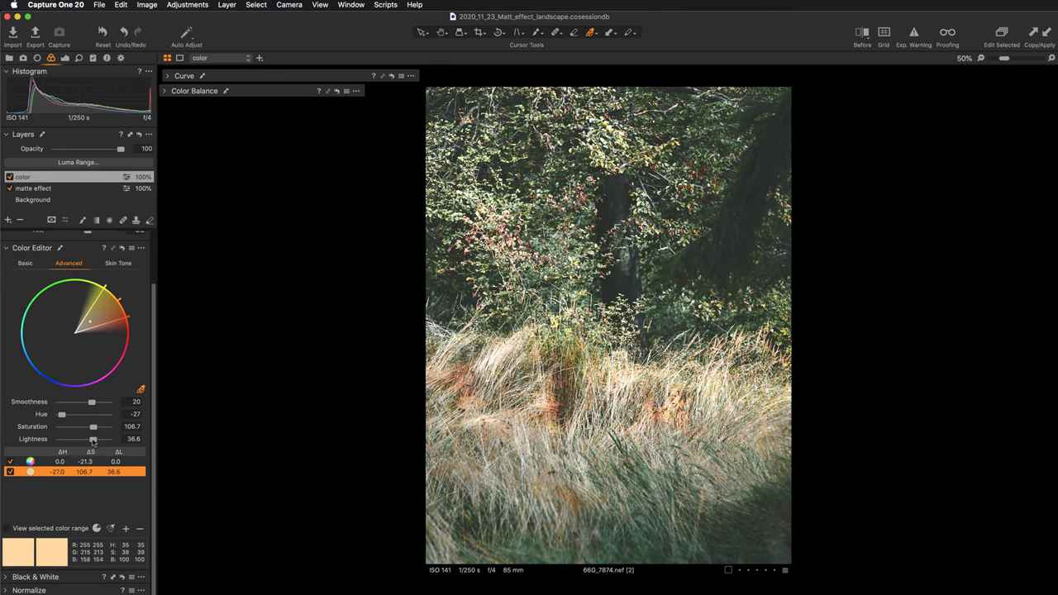
# Ease the warm range to saturation 97.1 and lightness 34.1, toggling it and the color layer to compare.
pyautogui.moveTo(94, 428)
pyautogui.mouseDown()
pyautogui.moveTo(83, 439)
pyautogui.moveTo(100, 440)
pyautogui.moveTo(91, 442)
pyautogui.mouseUp()
pyautogui.click(10, 472)
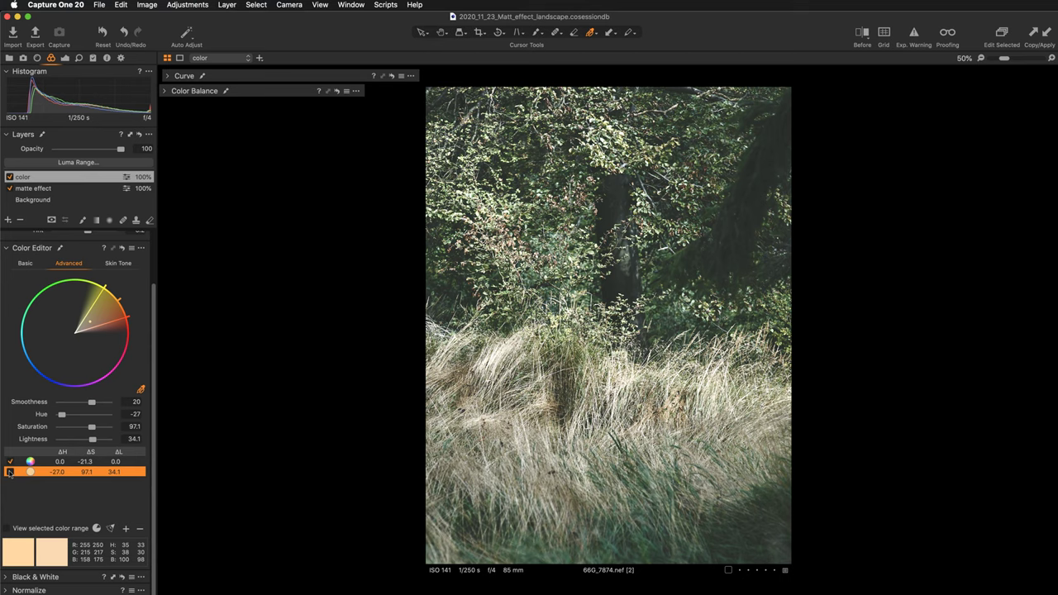
pyautogui.click(10, 471)
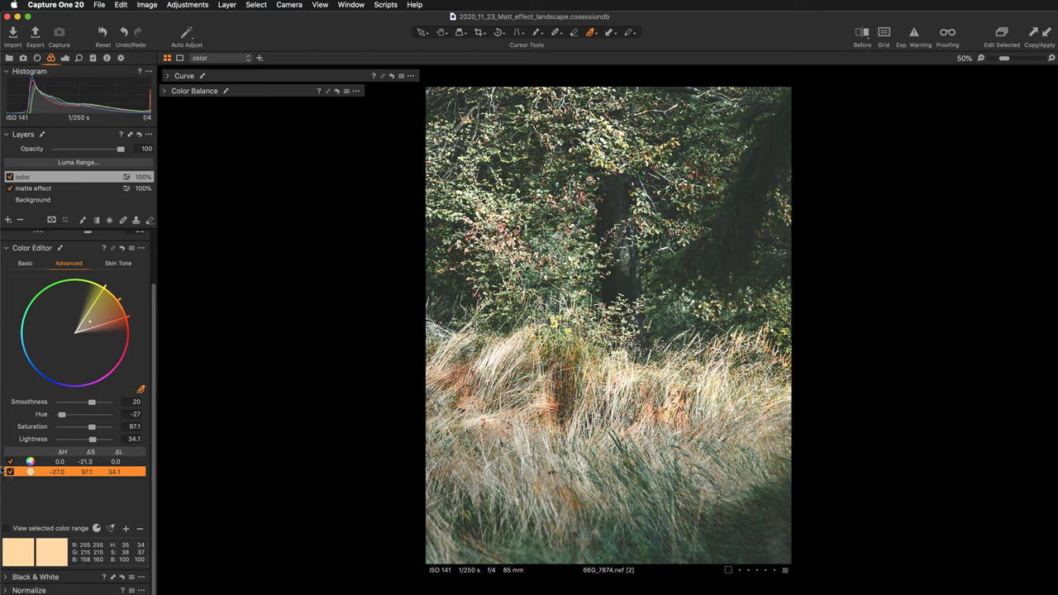
pyautogui.click(9, 177)
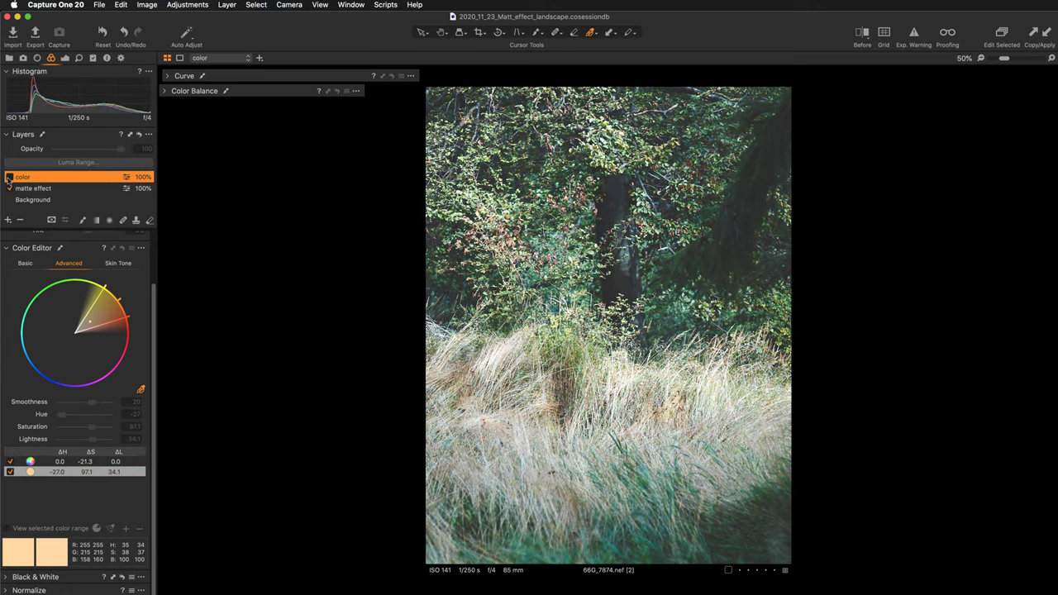
pyautogui.click(9, 177)
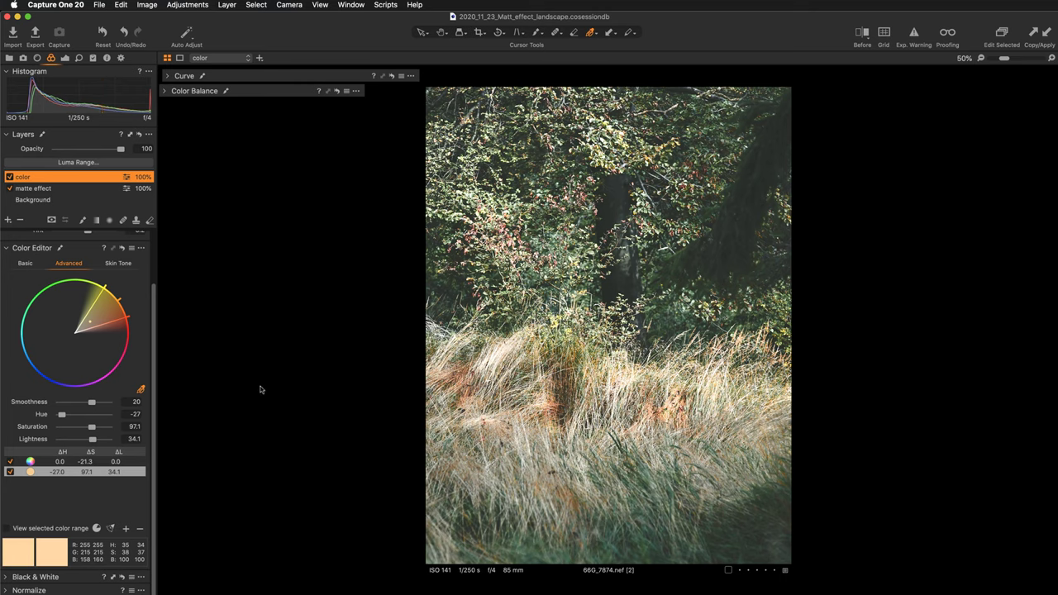
pyautogui.click(9, 472)
pyautogui.click(9, 472)
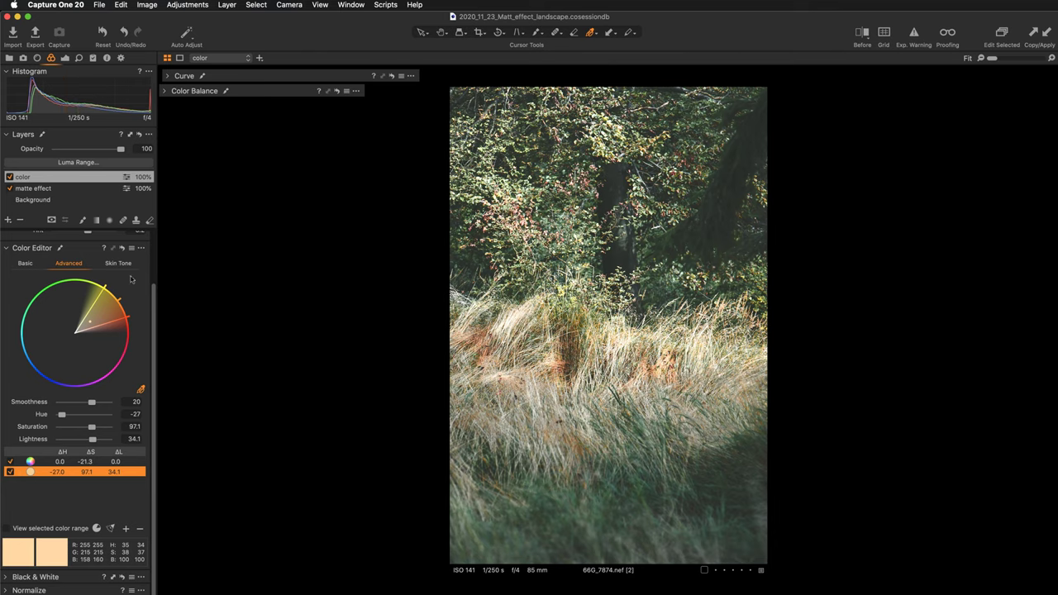
# Add a new filled adjustment layer, 'Adjustment Layer 1', above the color layer.
pyautogui.click(8, 221)
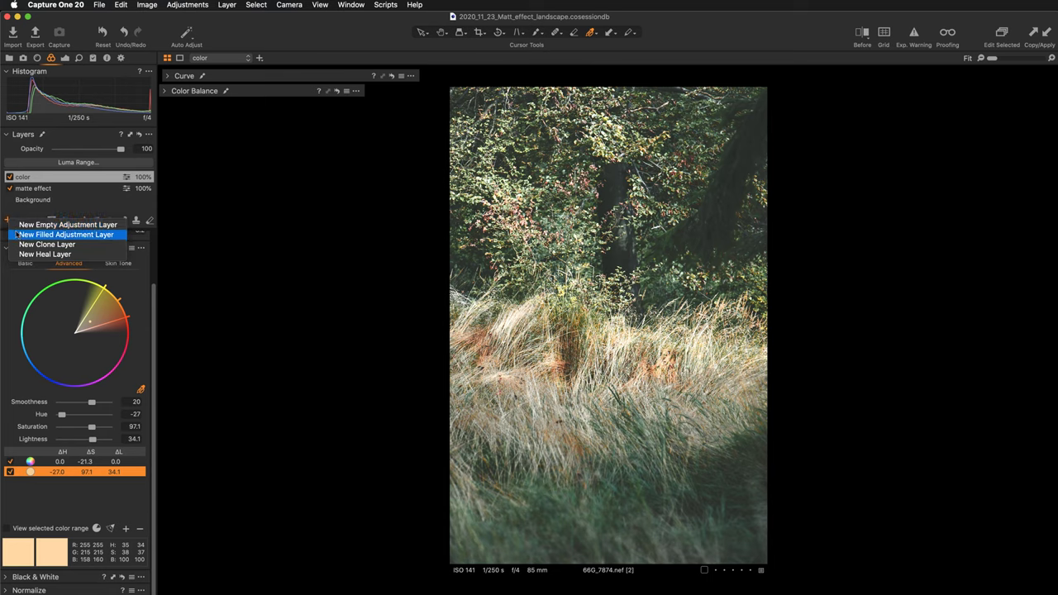
pyautogui.click(50, 234)
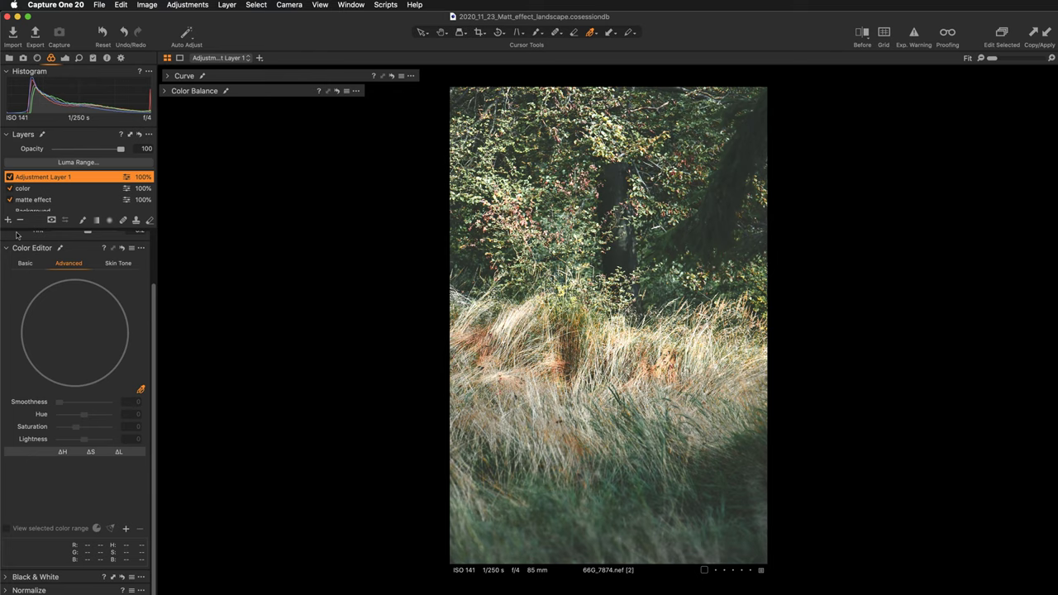
pyautogui.click(66, 58)
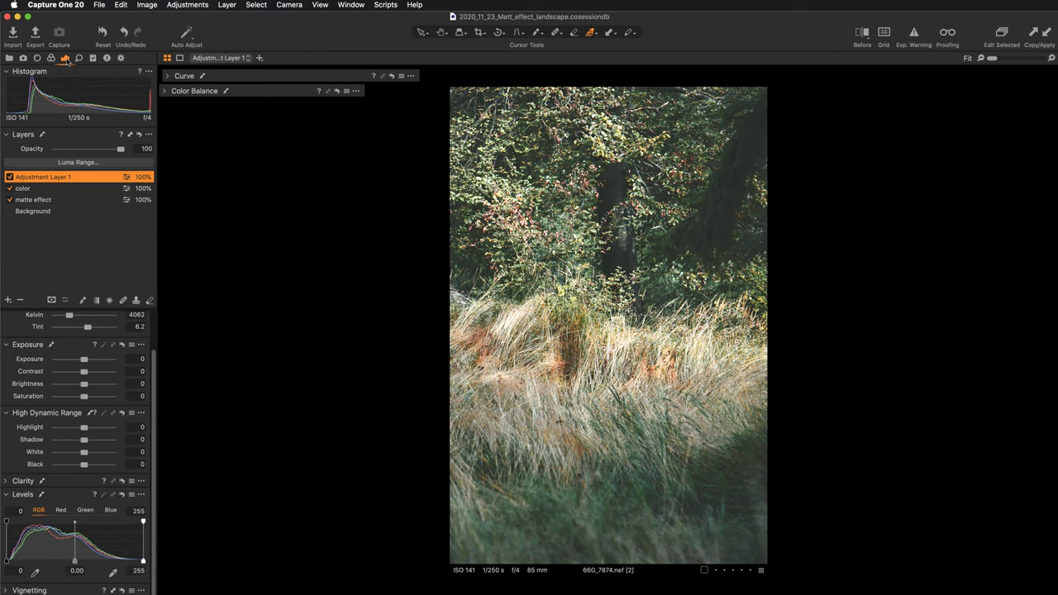
# Try darkening the edges with Vignetting Amount, then reset it to 0.
pyautogui.scroll(-1, 66, 371)
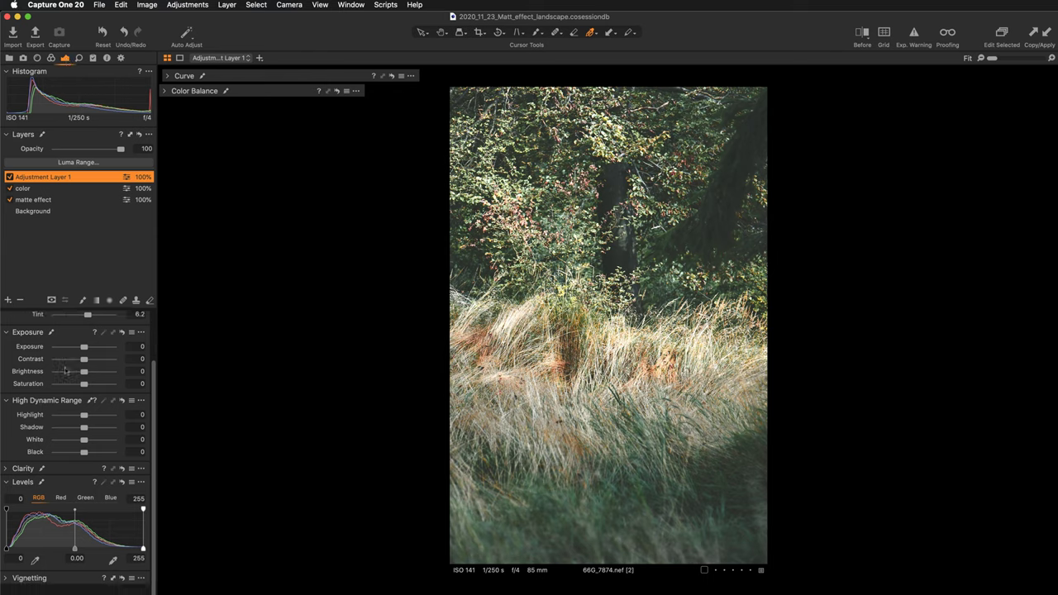
pyautogui.scroll(1, 66, 371)
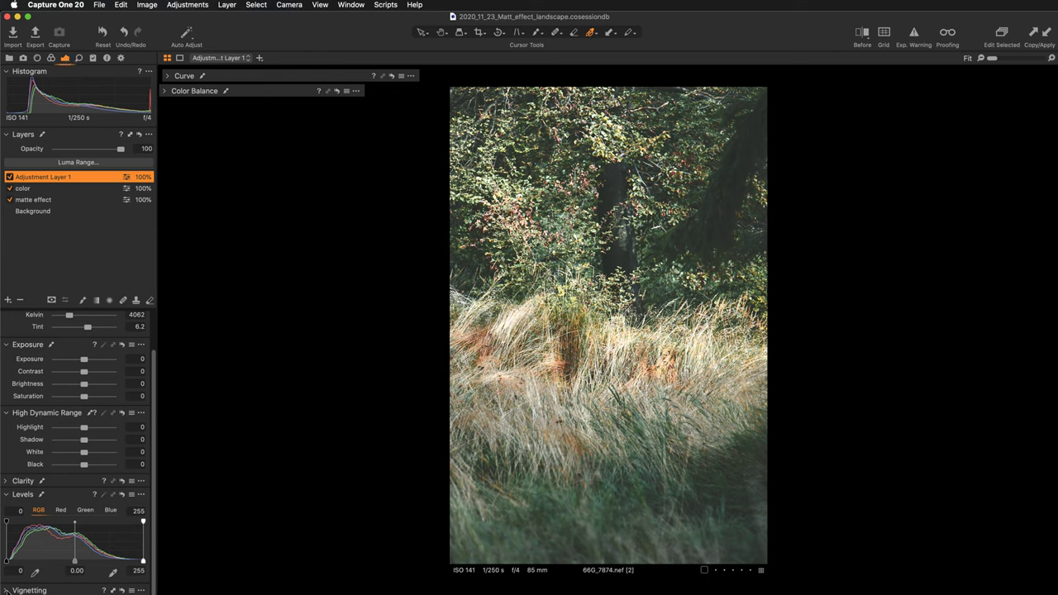
pyautogui.scroll(-3, 79, 562)
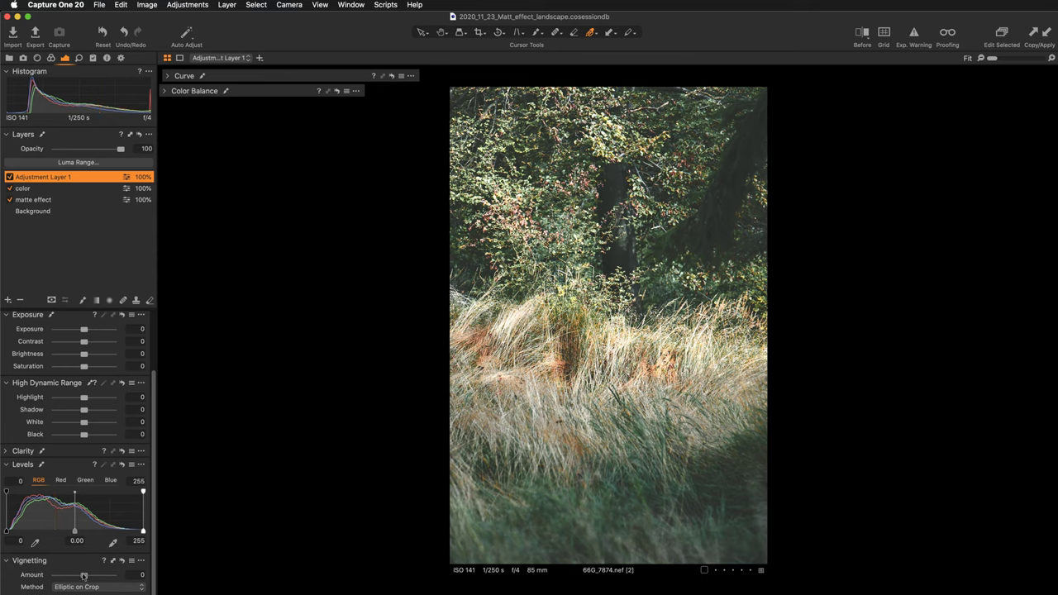
pyautogui.moveTo(83, 576); pyautogui.dragTo(55, 575)
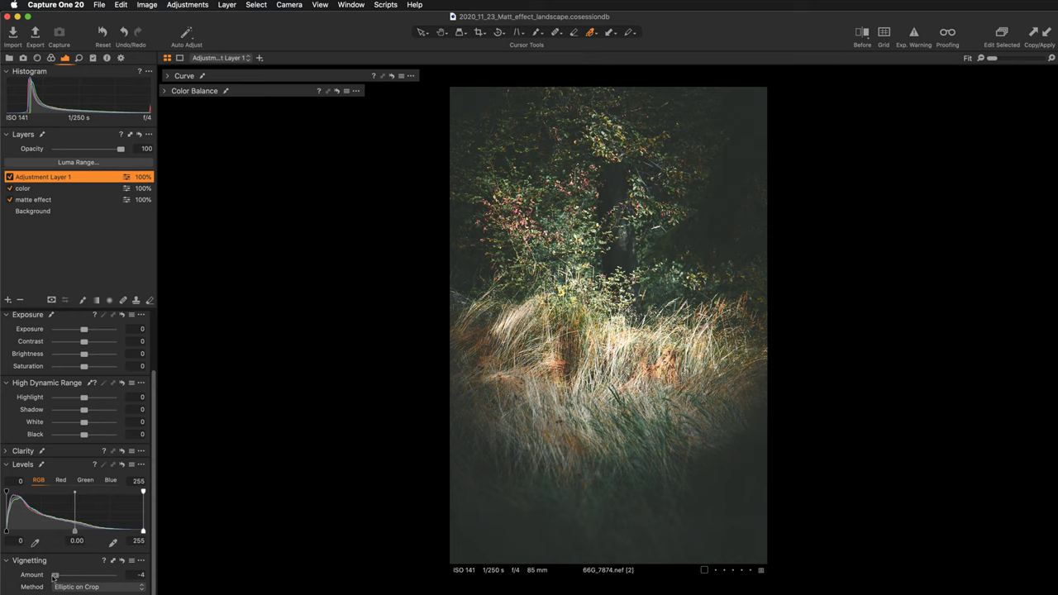
pyautogui.moveTo(55, 575); pyautogui.dragTo(65, 576)
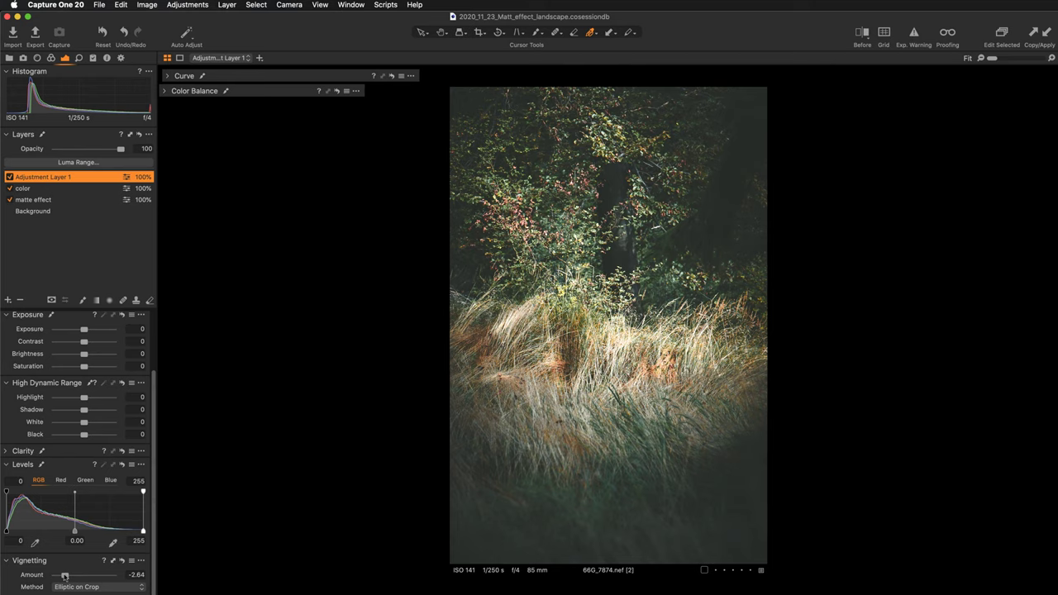
pyautogui.scroll(-1, 65, 576)
pyautogui.doubleClick(64, 576)
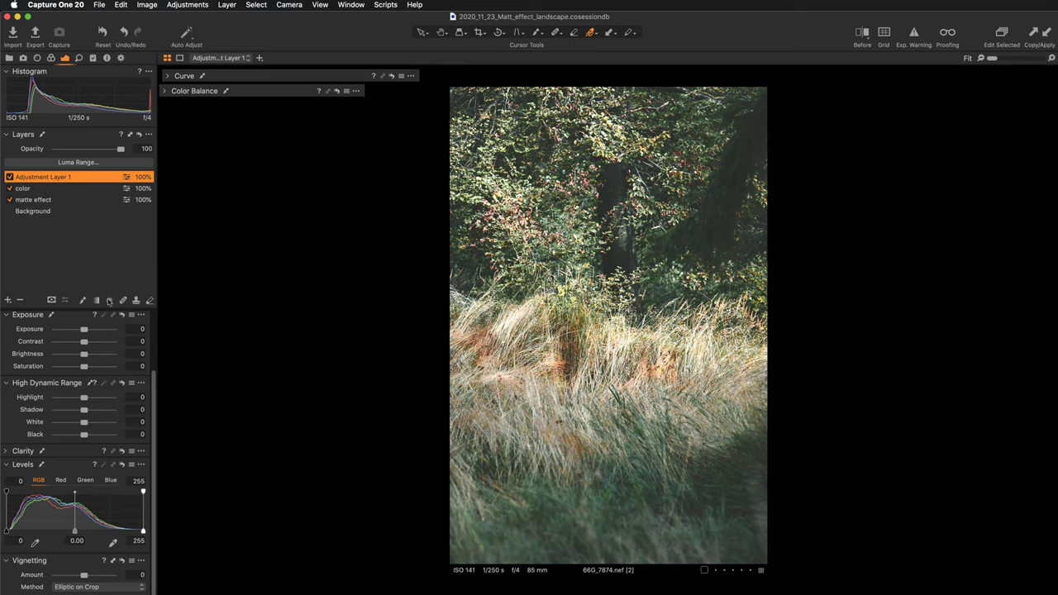
# Draw a large radial gradient mask over the trees and upper grass, displayed as a red overlay.
pyautogui.click(108, 302)
pyautogui.moveTo(578, 247); pyautogui.dragTo(701, 308)
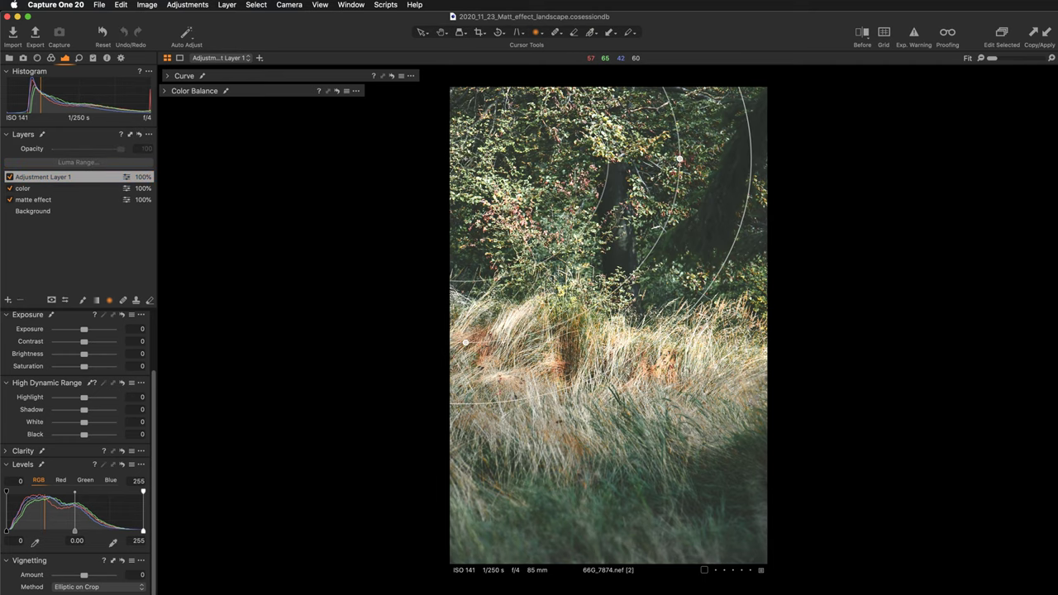
pyautogui.moveTo(536, 173)
pyautogui.mouseDown()
pyautogui.moveTo(591, 474)
pyautogui.moveTo(611, 473)
pyautogui.mouseUp()
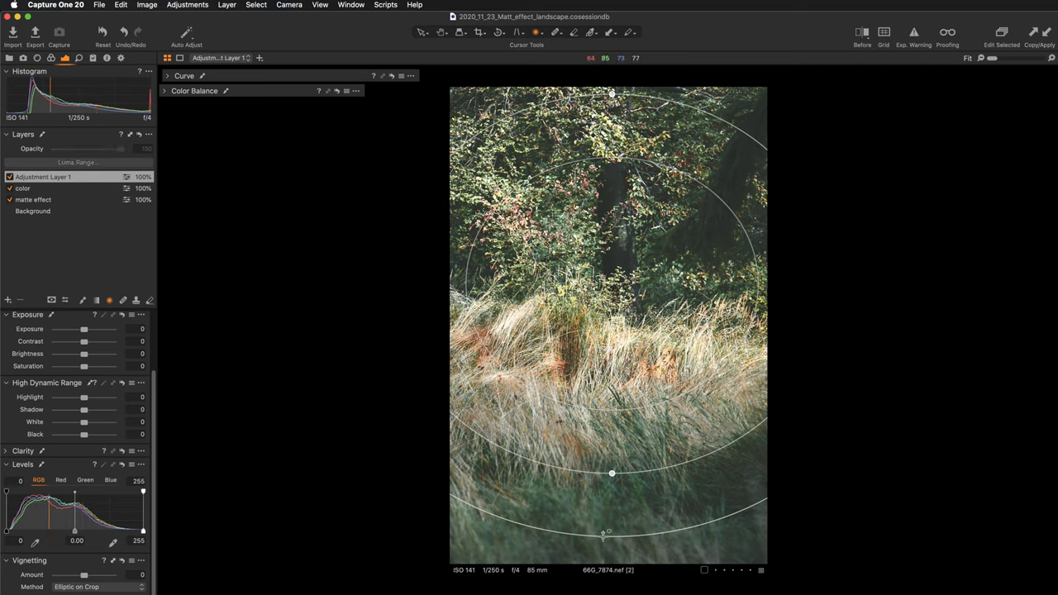
pyautogui.moveTo(605, 535); pyautogui.dragTo(605, 546)
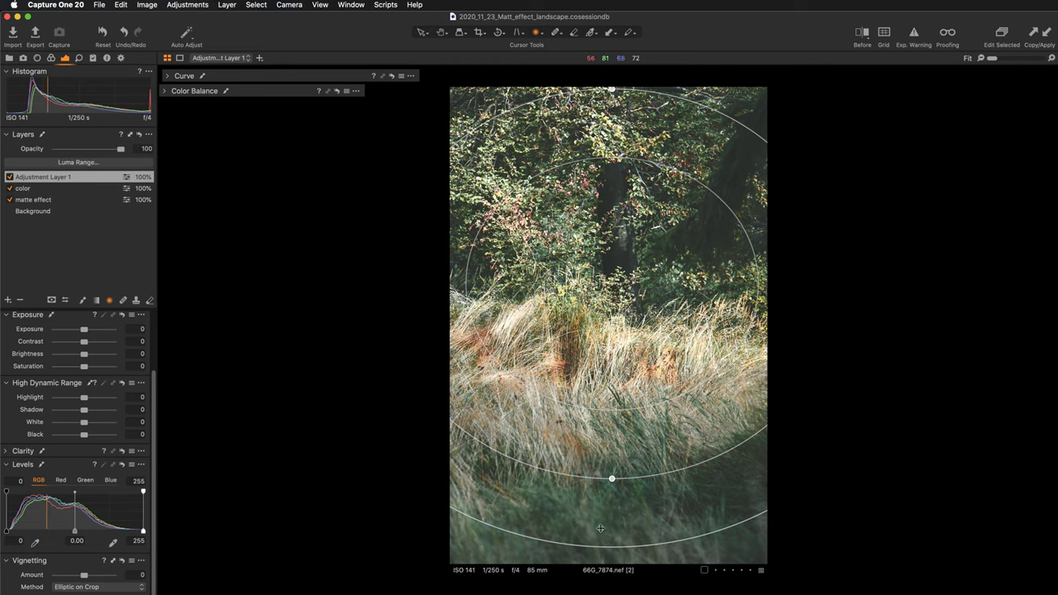
pyautogui.press('m')
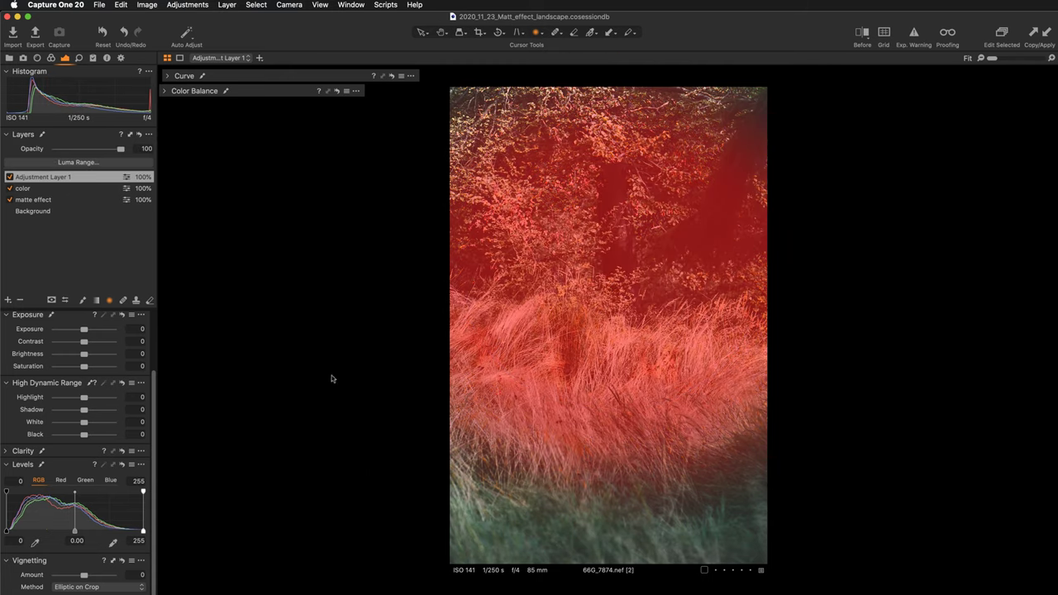
# Invert Adjustment Layer 1's mask to cover the edges and rename the layer 'vignette'.
pyautogui.rightClick(81, 178)
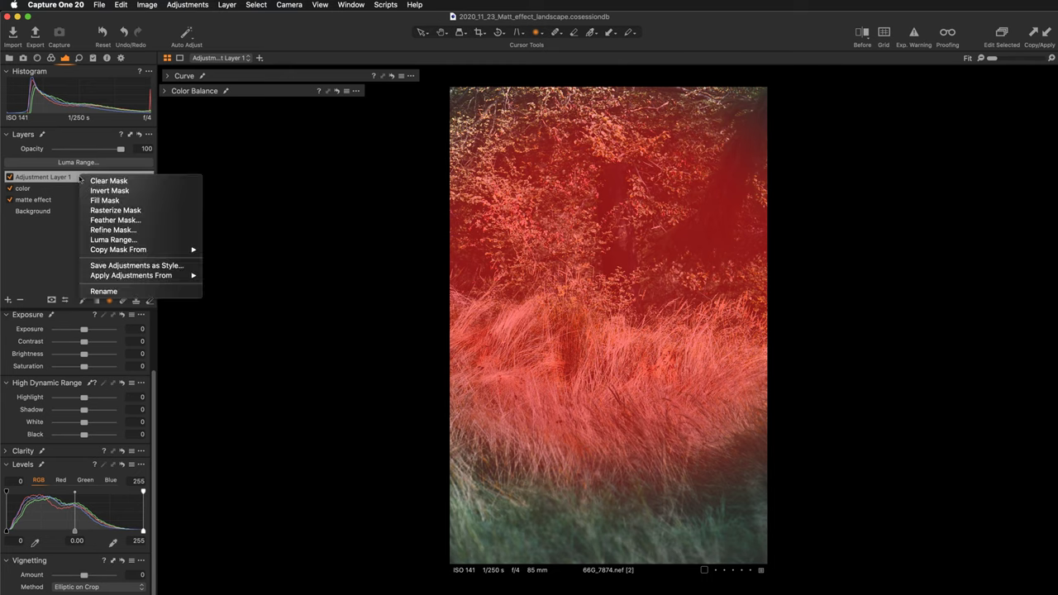
pyautogui.click(93, 190)
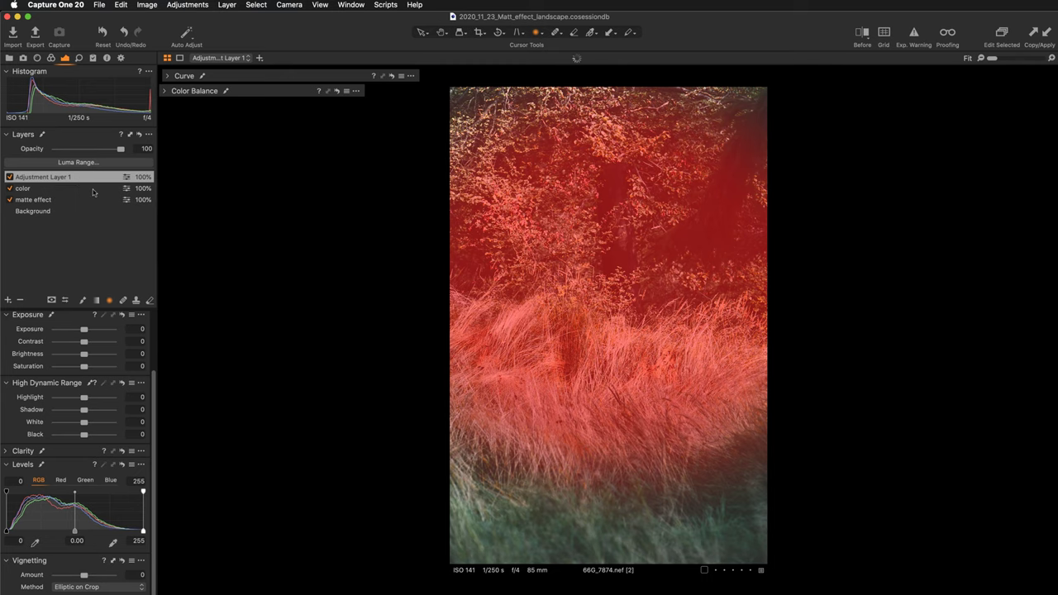
pyautogui.click(40, 180)
pyautogui.doubleClick(40, 179)
pyautogui.write('vi')
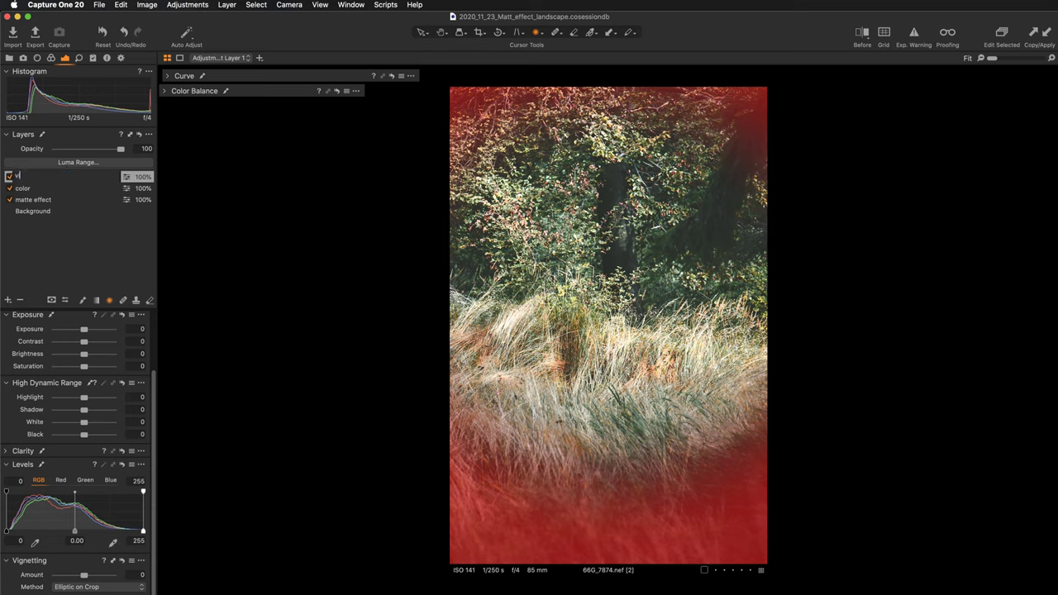
pyautogui.write('gnette')
pyautogui.press('Return')
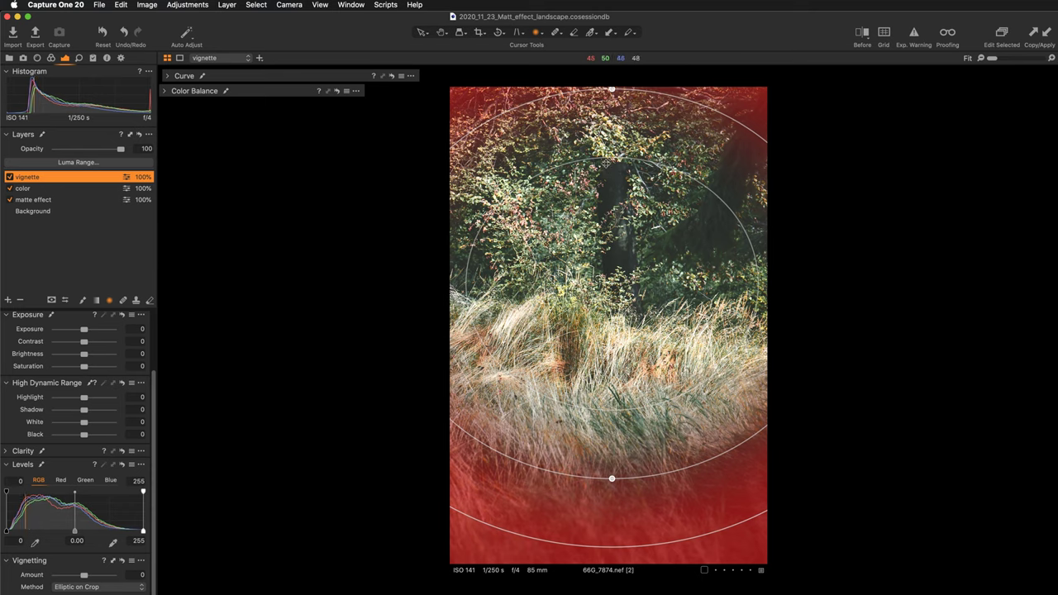
# Reshape the radial mask ellipse, bringing its top edge down into the foliage.
pyautogui.moveTo(608, 157); pyautogui.dragTo(606, 191)
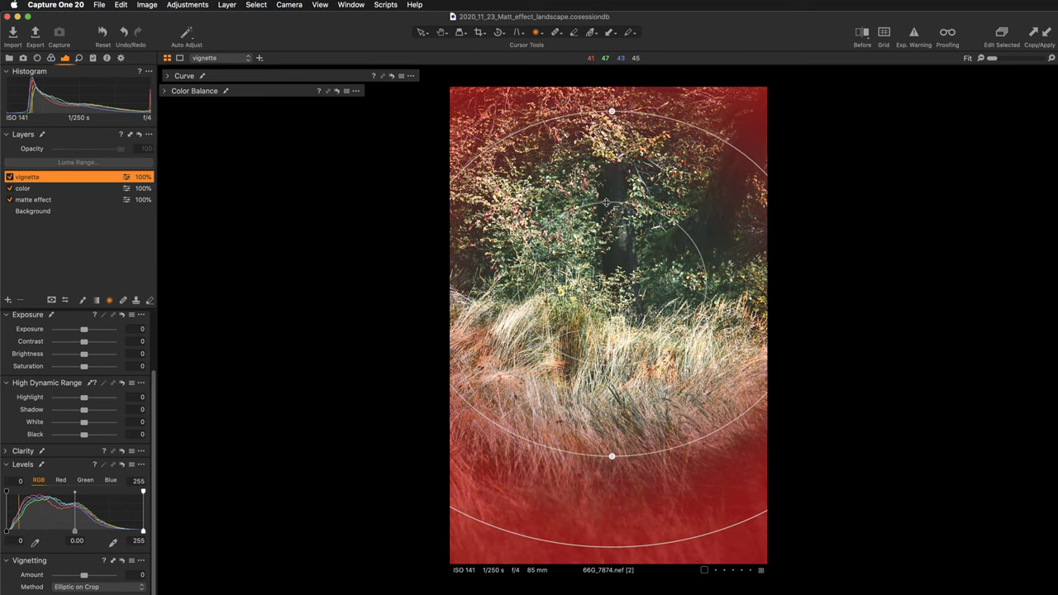
pyautogui.moveTo(606, 189); pyautogui.dragTo(609, 181)
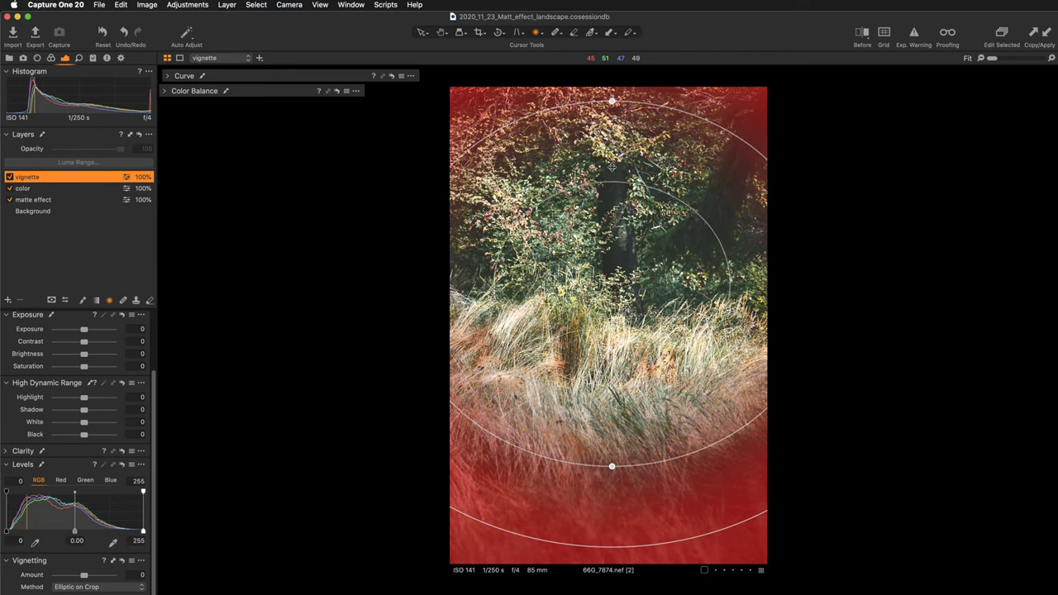
pyautogui.moveTo(609, 181); pyautogui.dragTo(620, 240)
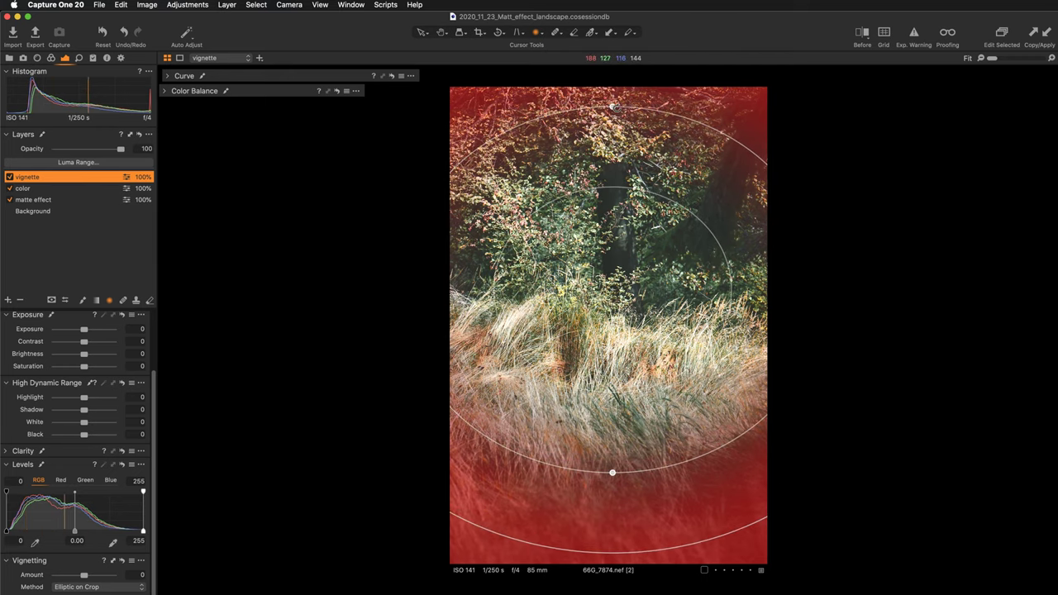
pyautogui.moveTo(613, 106); pyautogui.dragTo(610, 124)
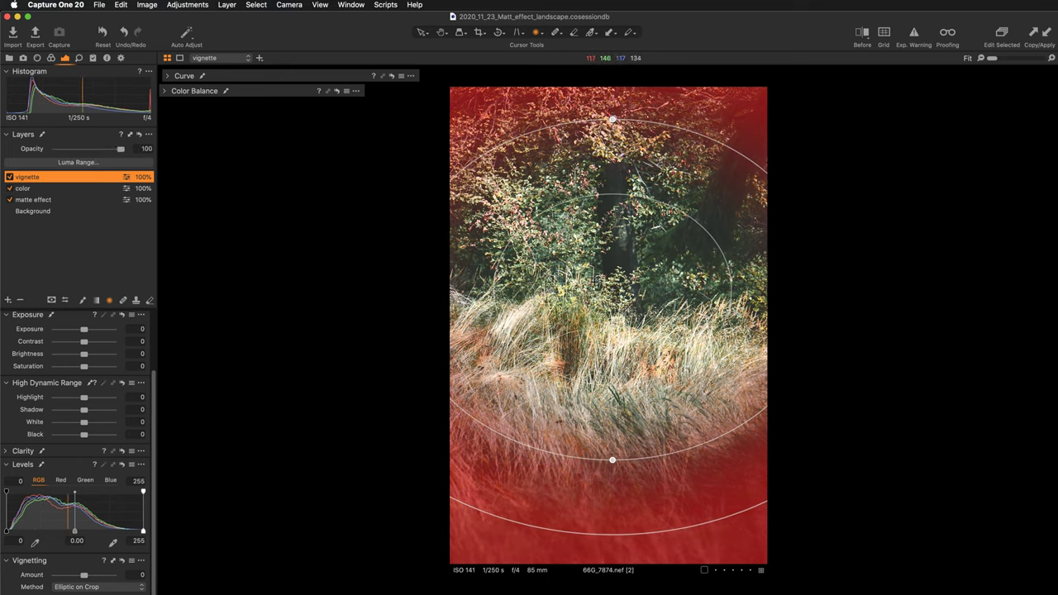
pyautogui.moveTo(598, 280); pyautogui.dragTo(599, 285)
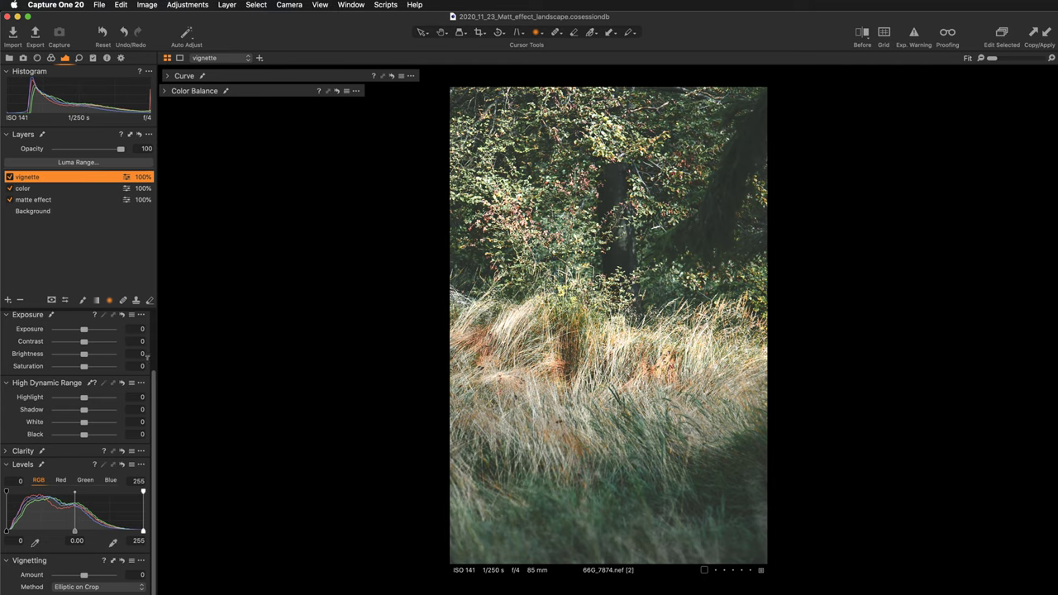
# Lower the vignette layer's exposure to -0.51 to darken the masked edges.
pyautogui.moveTo(83, 329)
pyautogui.mouseDown()
pyautogui.moveTo(74, 332)
pyautogui.moveTo(84, 331)
pyautogui.mouseUp()
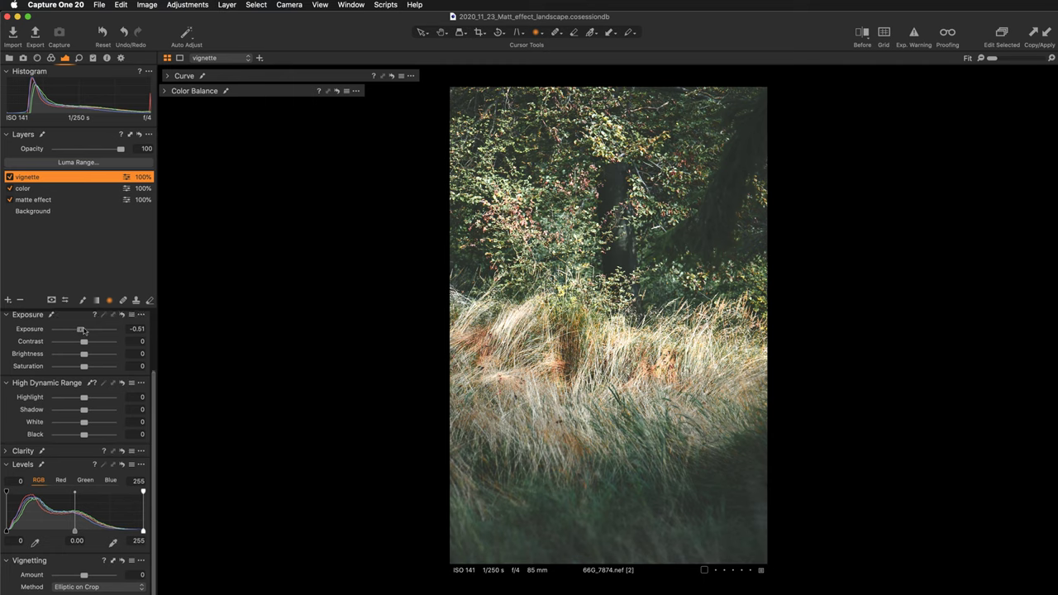
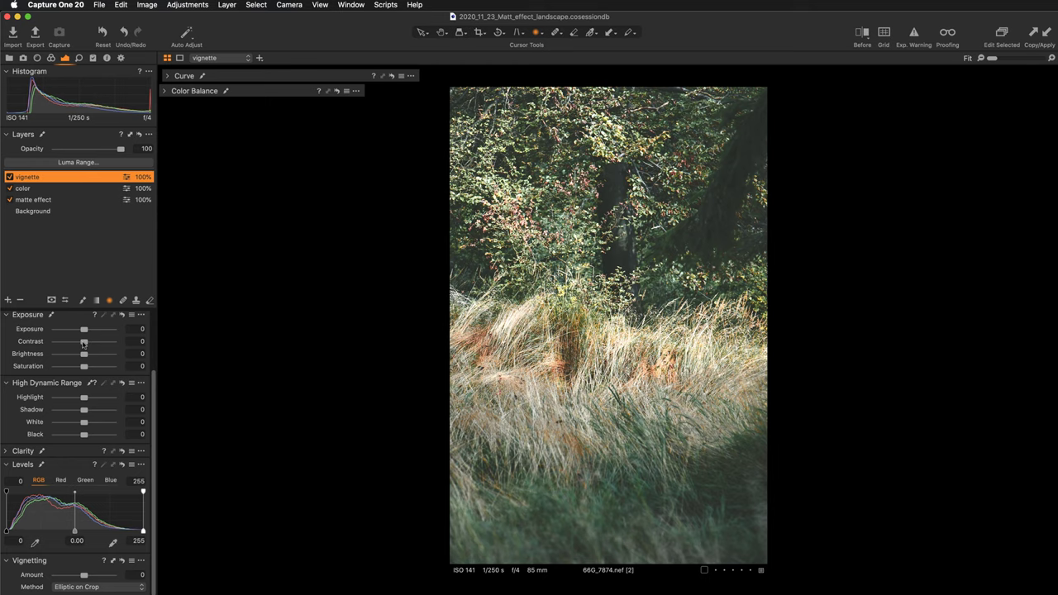
# Set the vignette layer's Contrast to -16, checking the mask coverage along the way.
pyautogui.moveTo(83, 342); pyautogui.dragTo(110, 345)
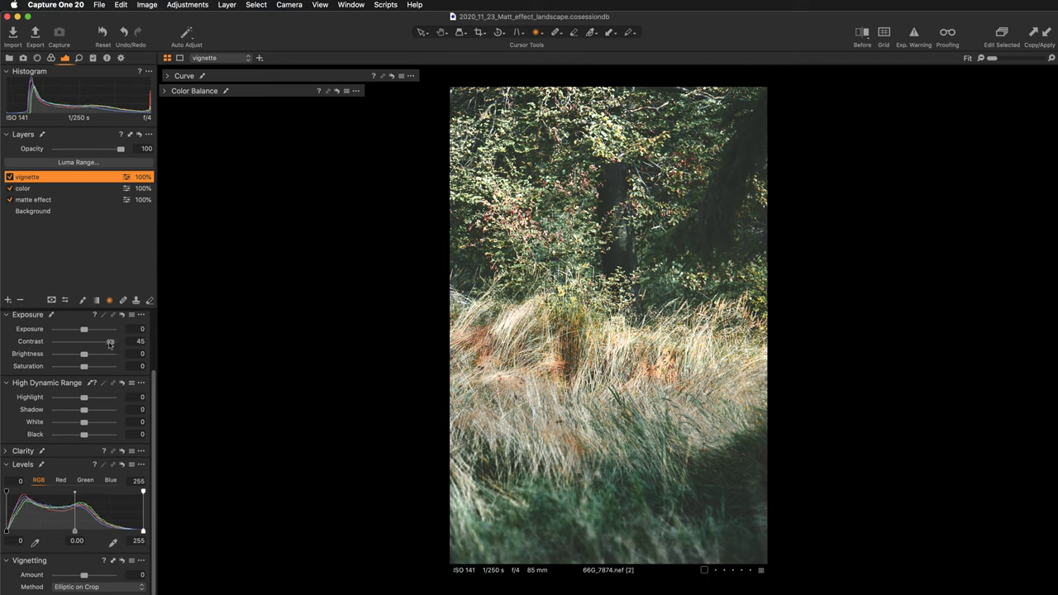
pyautogui.moveTo(110, 343); pyautogui.dragTo(101, 344)
pyautogui.press('m')
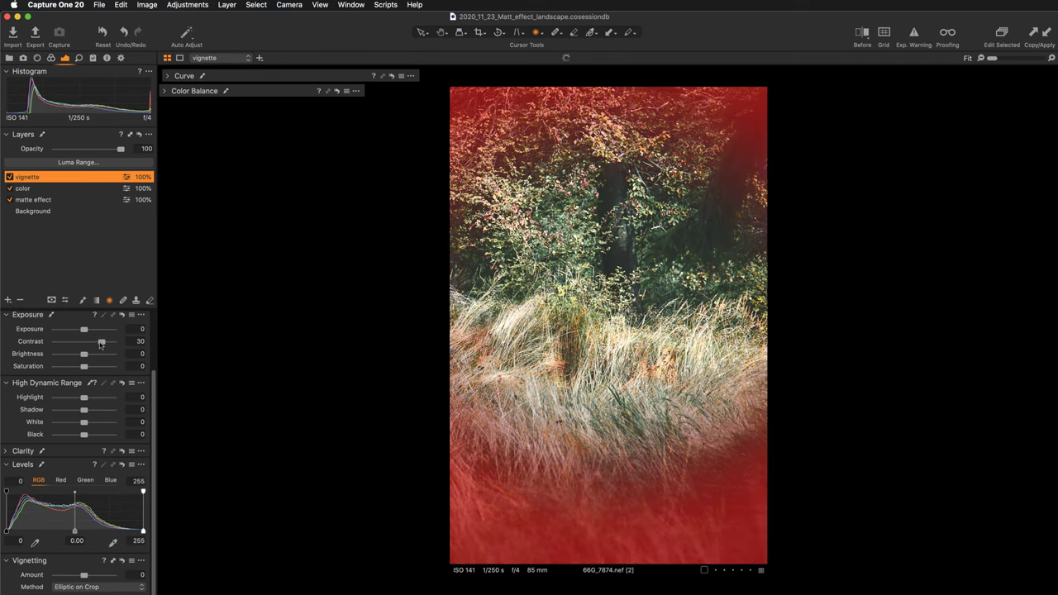
pyautogui.press('m')
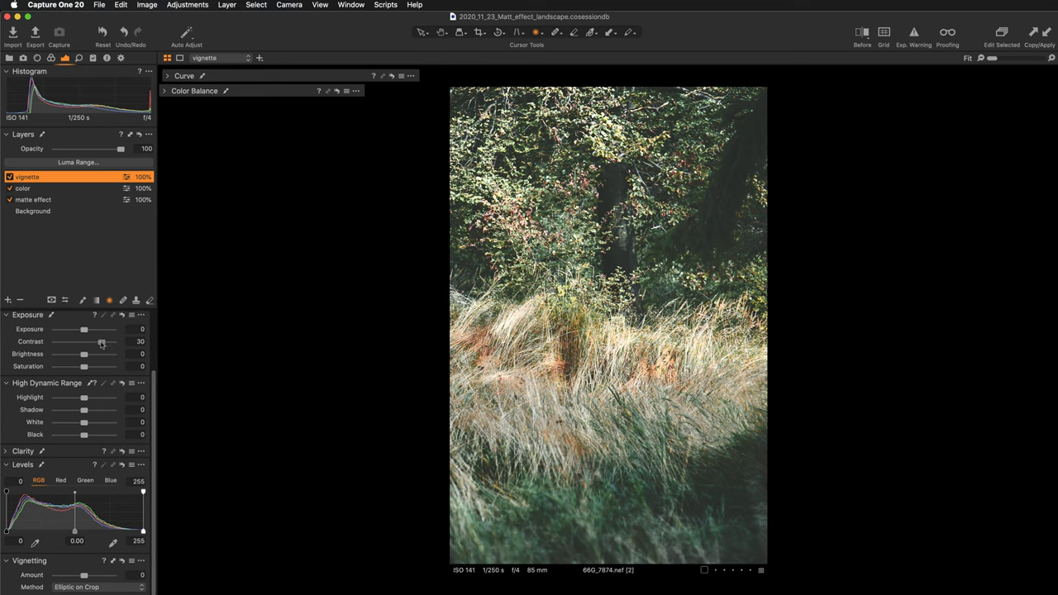
pyautogui.moveTo(102, 344); pyautogui.dragTo(80, 344)
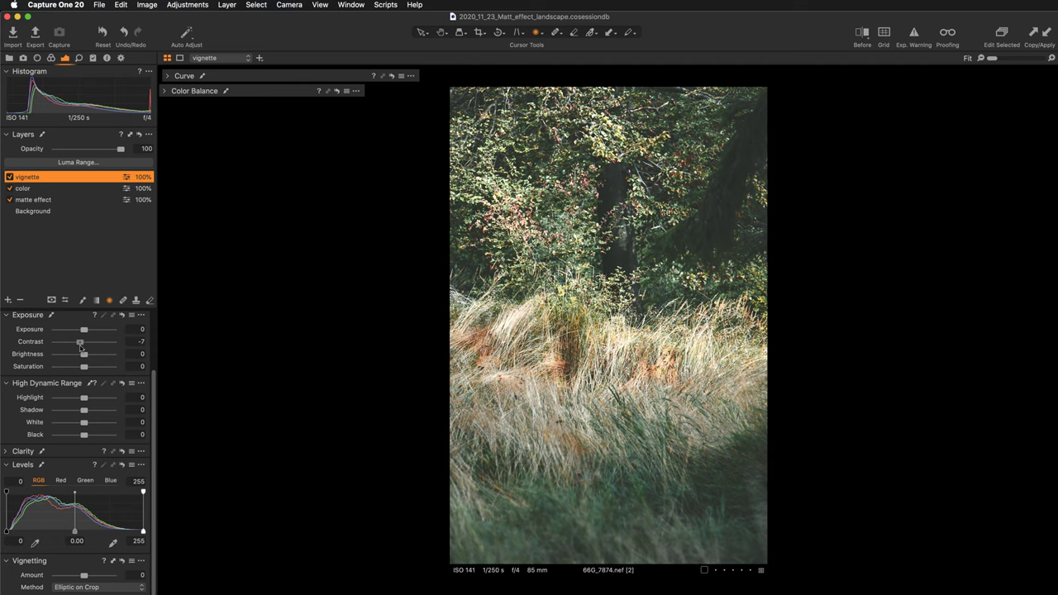
pyautogui.moveTo(80, 343); pyautogui.dragTo(73, 346)
pyautogui.moveTo(74, 347); pyautogui.dragTo(75, 347)
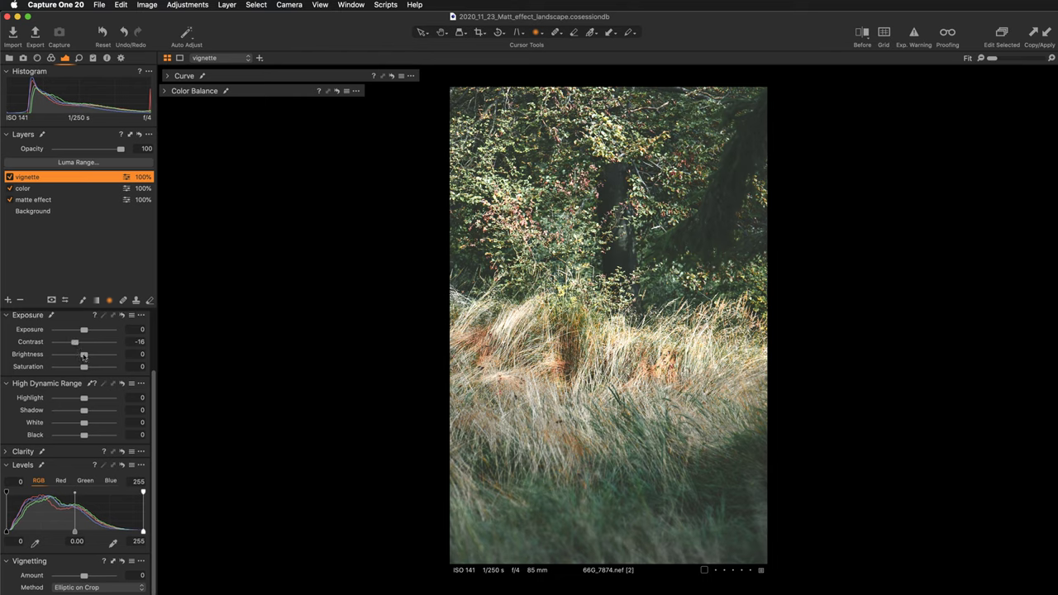
# Lower the vignette layer's Brightness to -17, leaving Exposure at 0.
pyautogui.moveTo(84, 355); pyautogui.dragTo(76, 357)
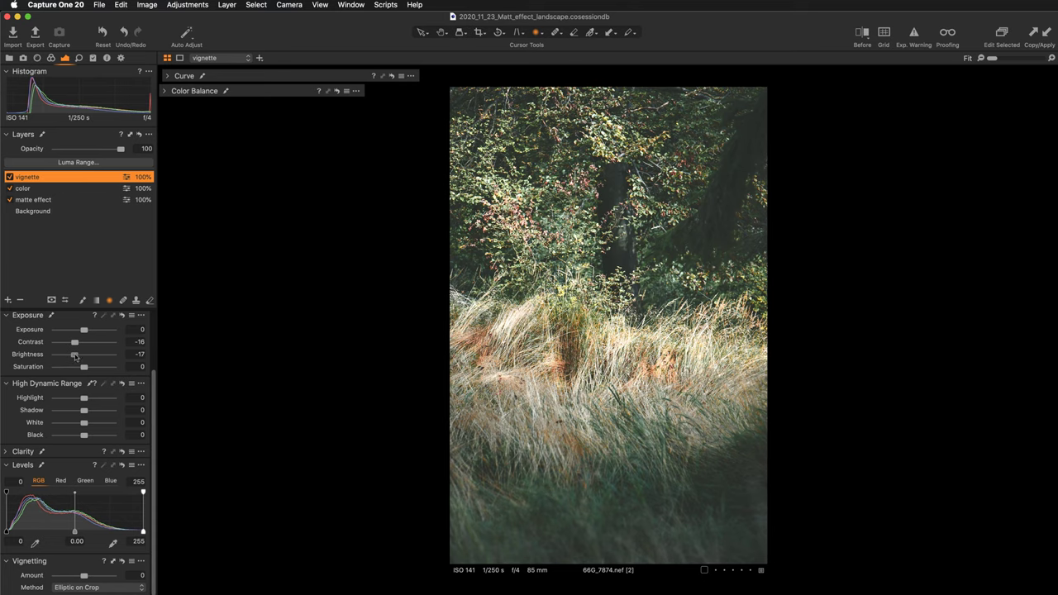
pyautogui.scroll(1, 75, 356)
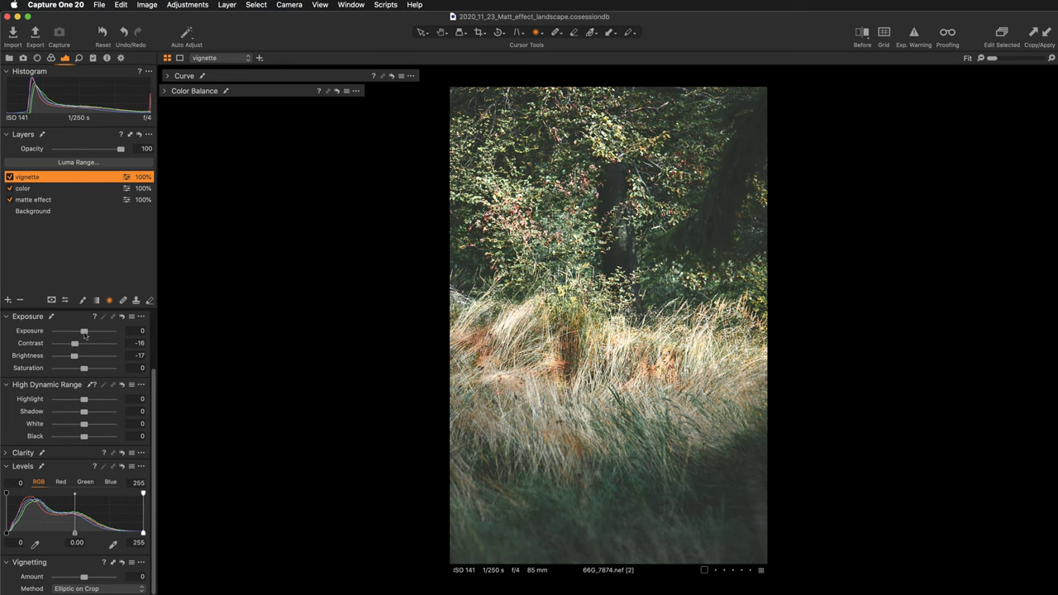
pyautogui.moveTo(85, 331); pyautogui.dragTo(83, 332)
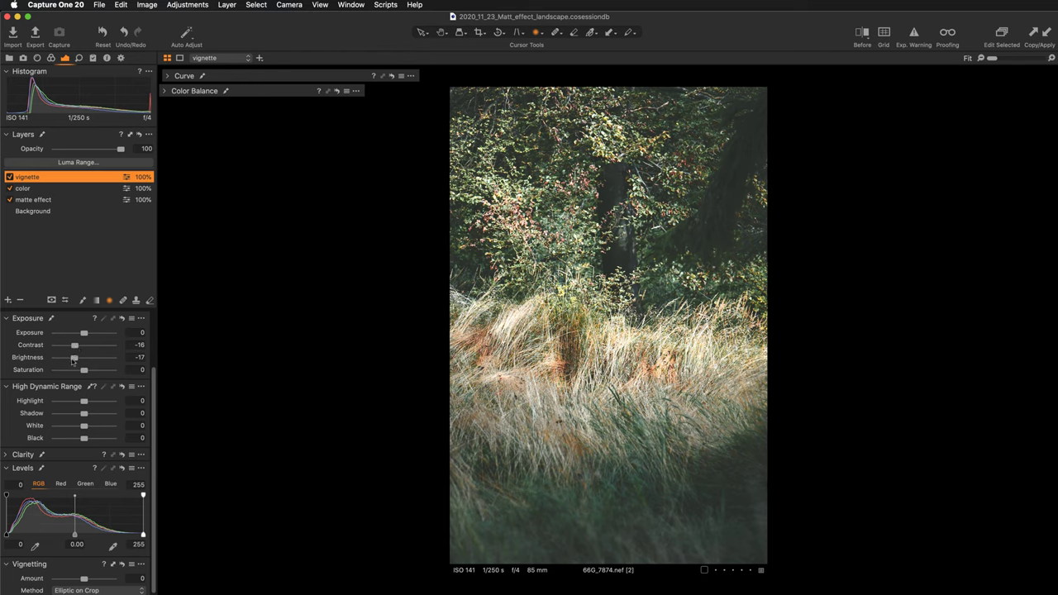
# Toggle the vignette layer to compare, then settle its Clarity at -44.
pyautogui.click(9, 177)
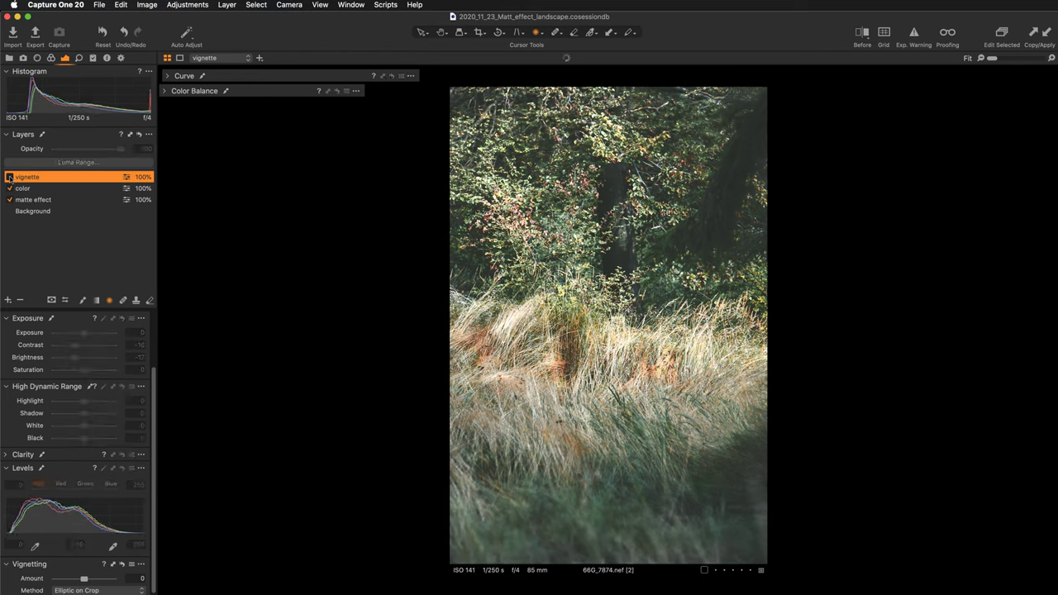
pyautogui.click(9, 177)
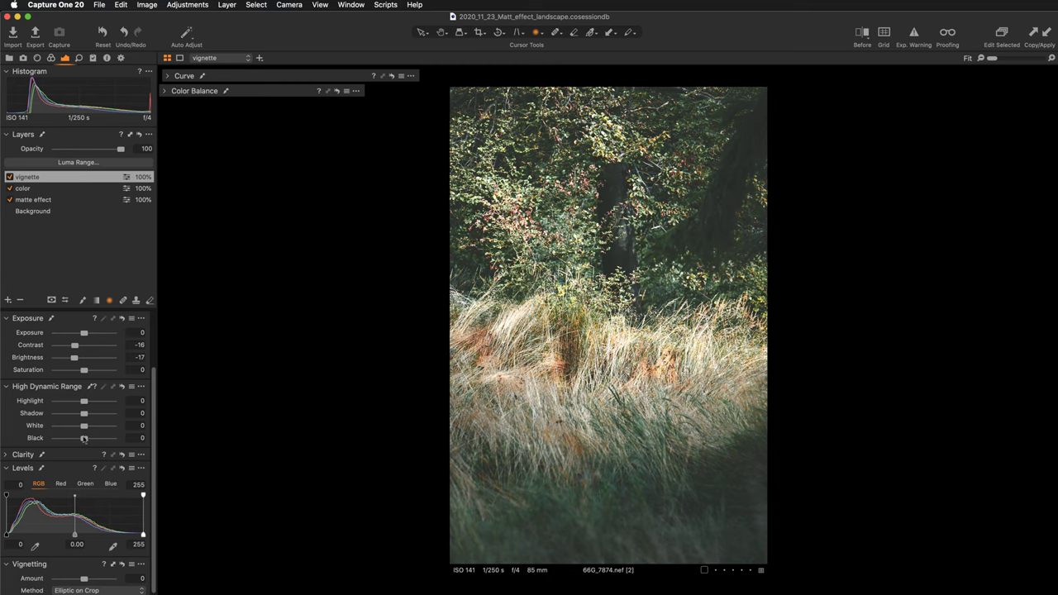
pyautogui.click(66, 460)
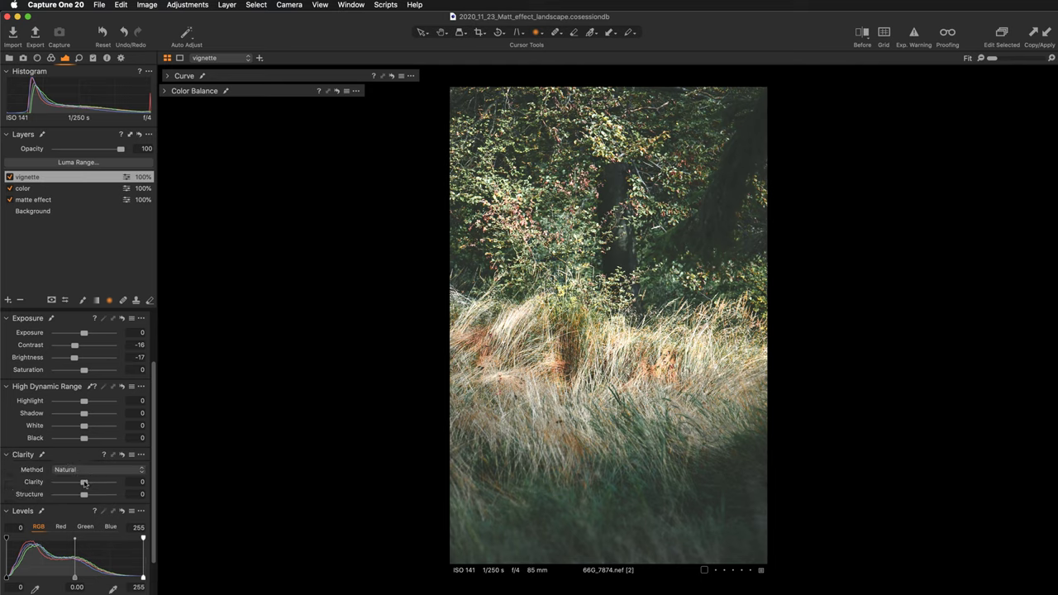
pyautogui.click(84, 484)
pyautogui.moveTo(84, 483)
pyautogui.mouseDown()
pyautogui.moveTo(62, 484)
pyautogui.moveTo(72, 484)
pyautogui.mouseUp()
pyautogui.moveTo(72, 484); pyautogui.dragTo(109, 485)
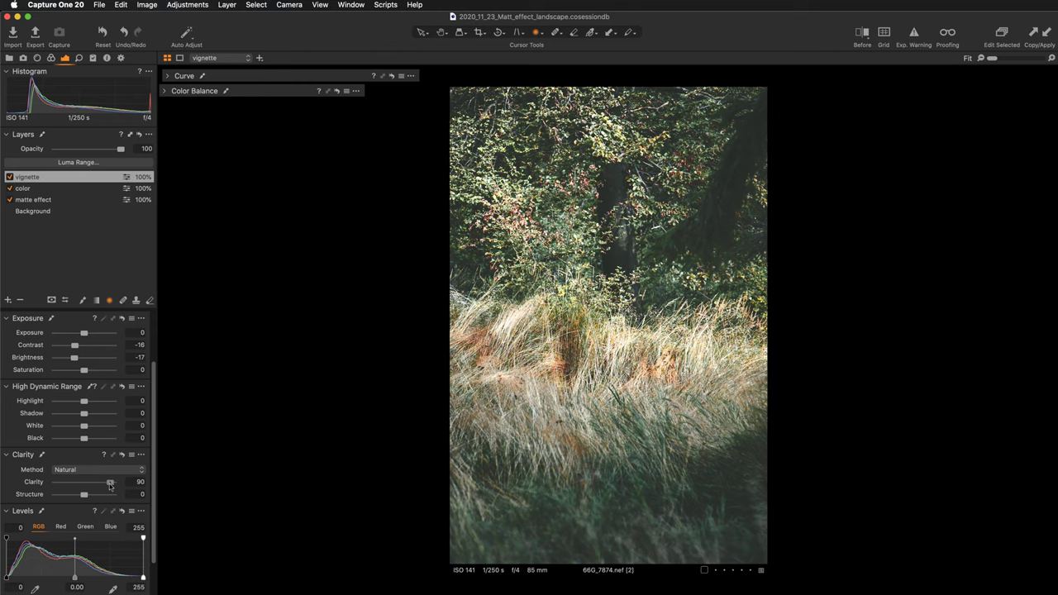
pyautogui.moveTo(109, 485); pyautogui.dragTo(70, 488)
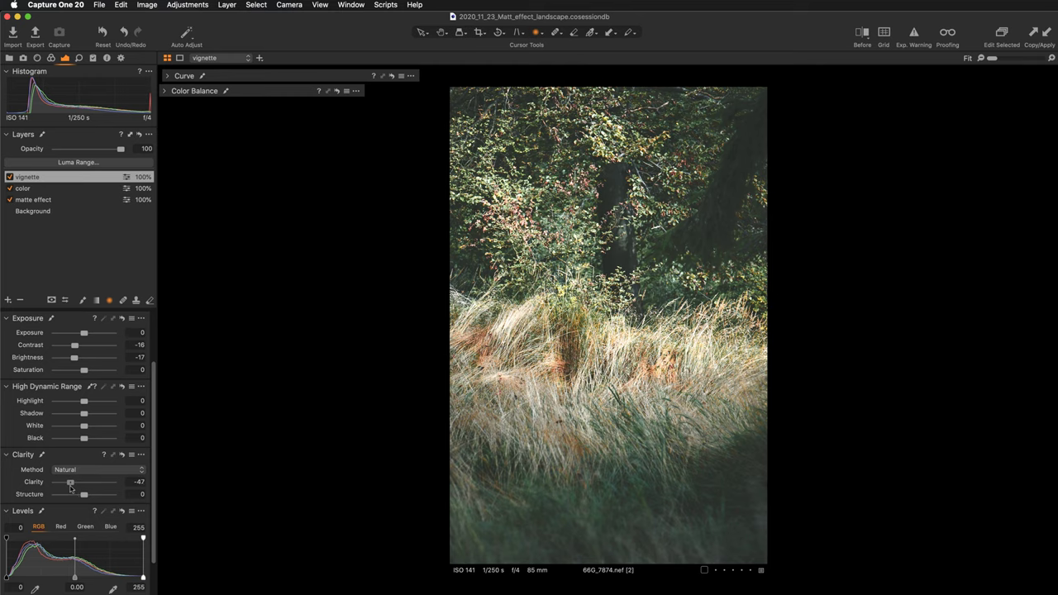
pyautogui.moveTo(71, 488); pyautogui.dragTo(72, 487)
pyautogui.moveTo(610, 467)
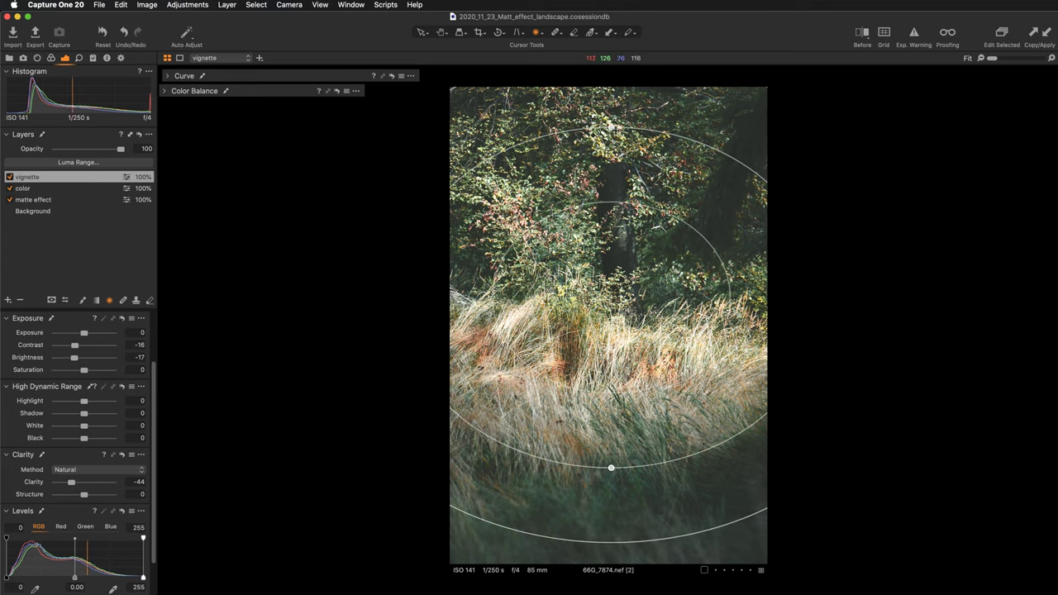
# Tighten and move the vignette's radial mask up, checking coverage and comparing the layer on/off.
pyautogui.moveTo(615, 130); pyautogui.dragTo(615, 134)
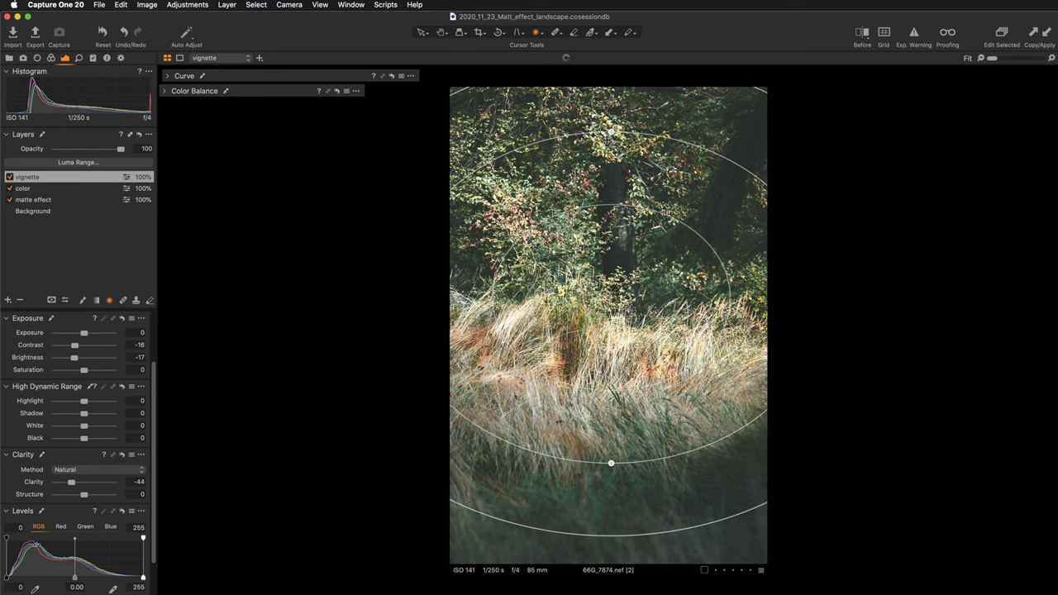
pyautogui.press('m')
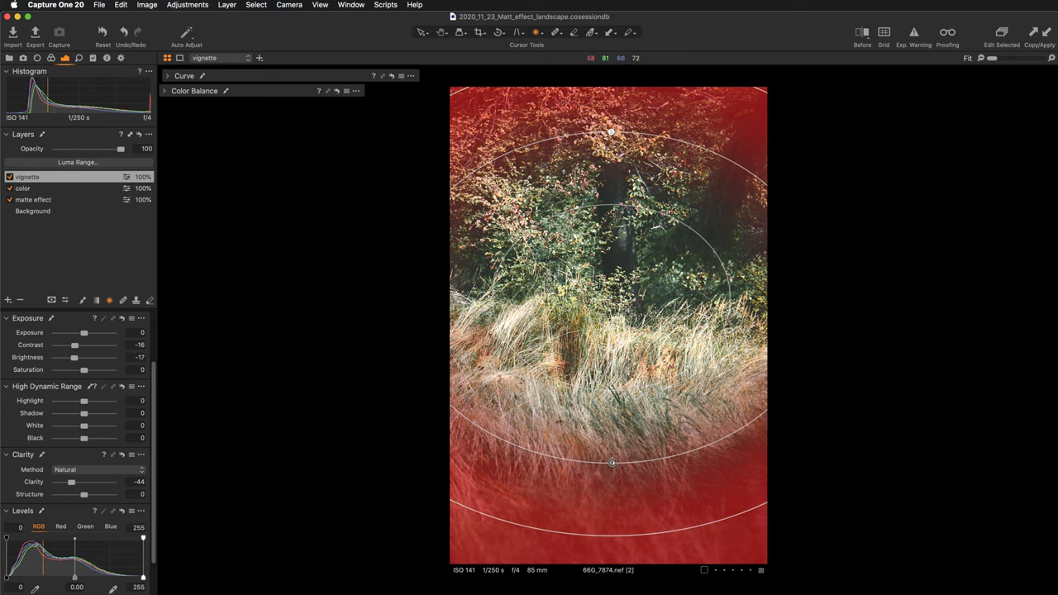
pyautogui.moveTo(613, 464); pyautogui.dragTo(613, 446)
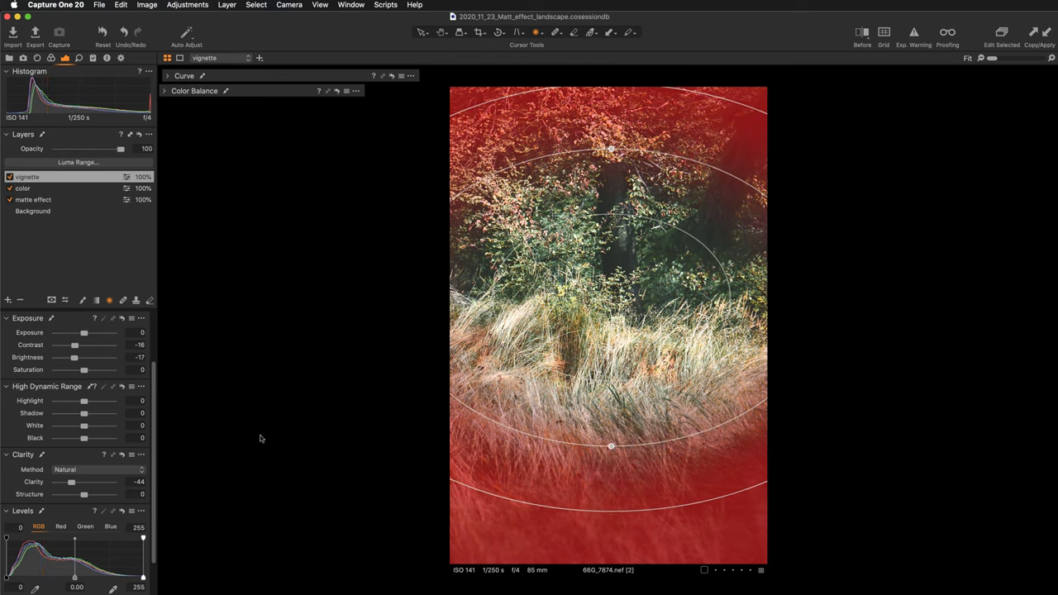
pyautogui.press('m')
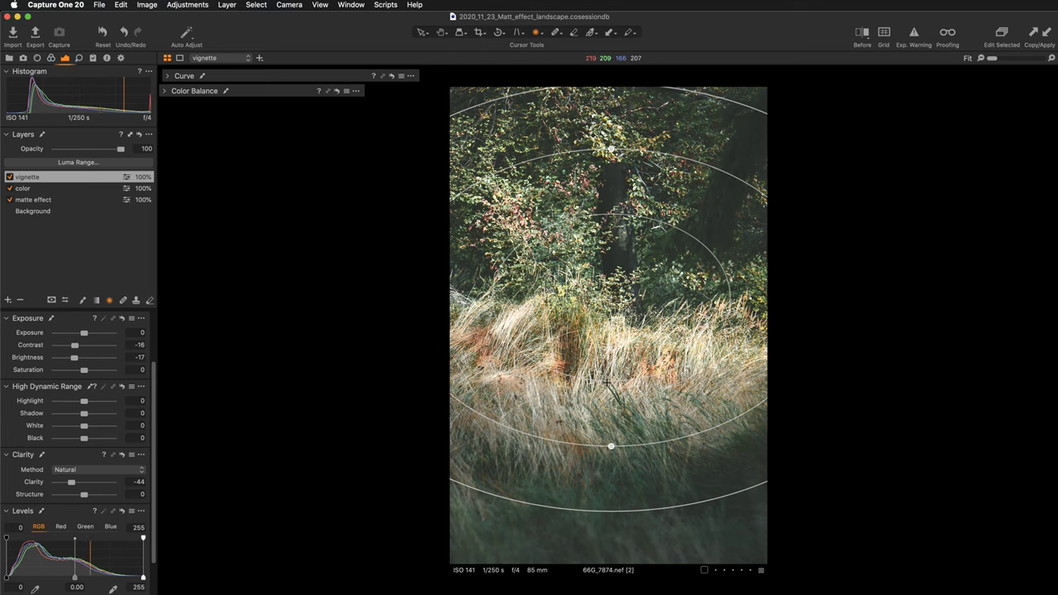
pyautogui.moveTo(611, 446)
pyautogui.mouseDown()
pyautogui.moveTo(611, 433)
pyautogui.moveTo(613, 457)
pyautogui.mouseUp()
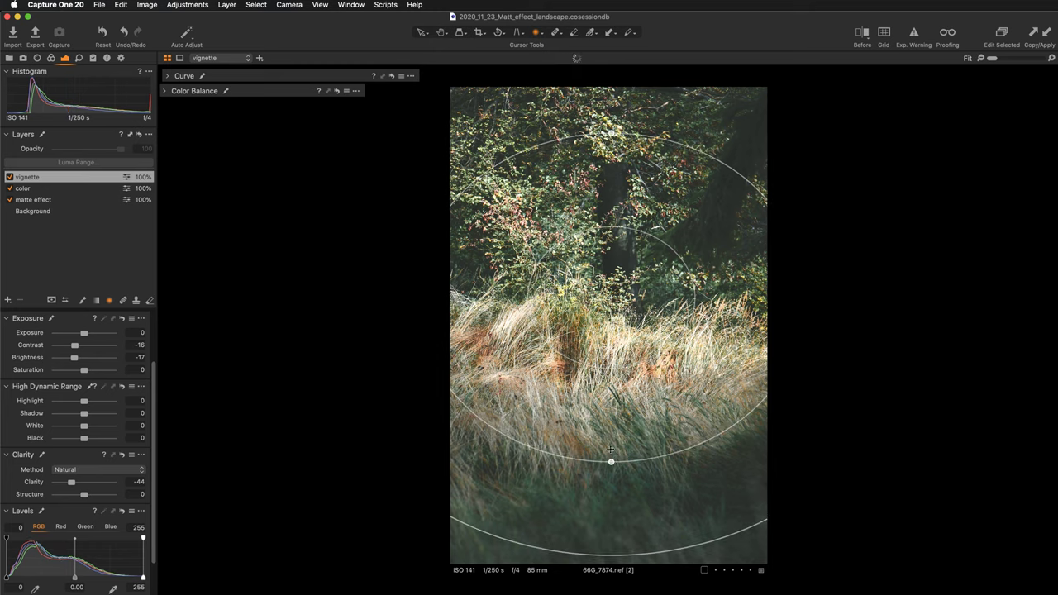
pyautogui.moveTo(609, 409); pyautogui.dragTo(607, 392)
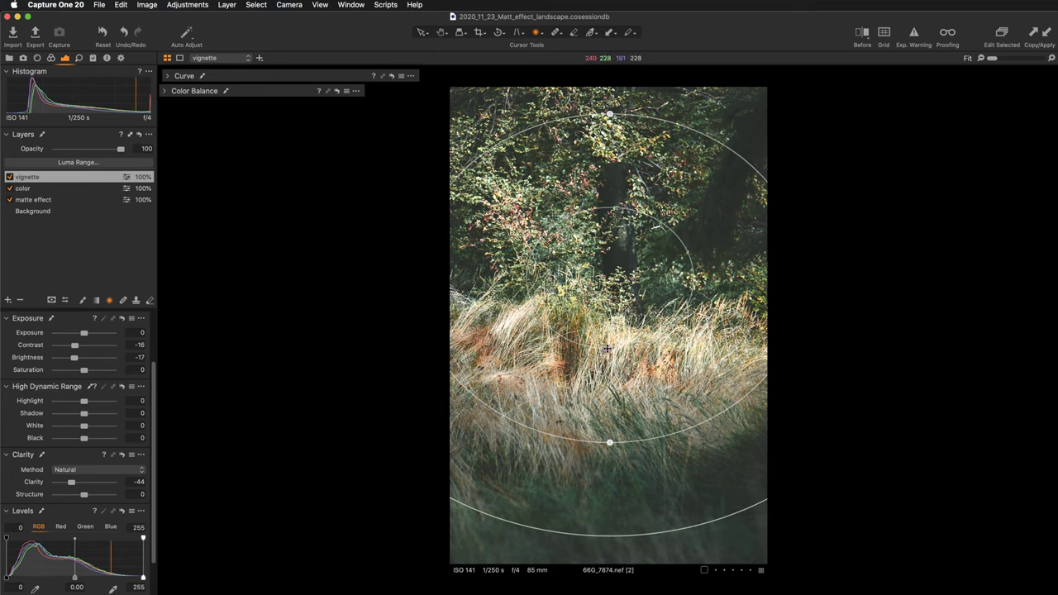
pyautogui.press('m')
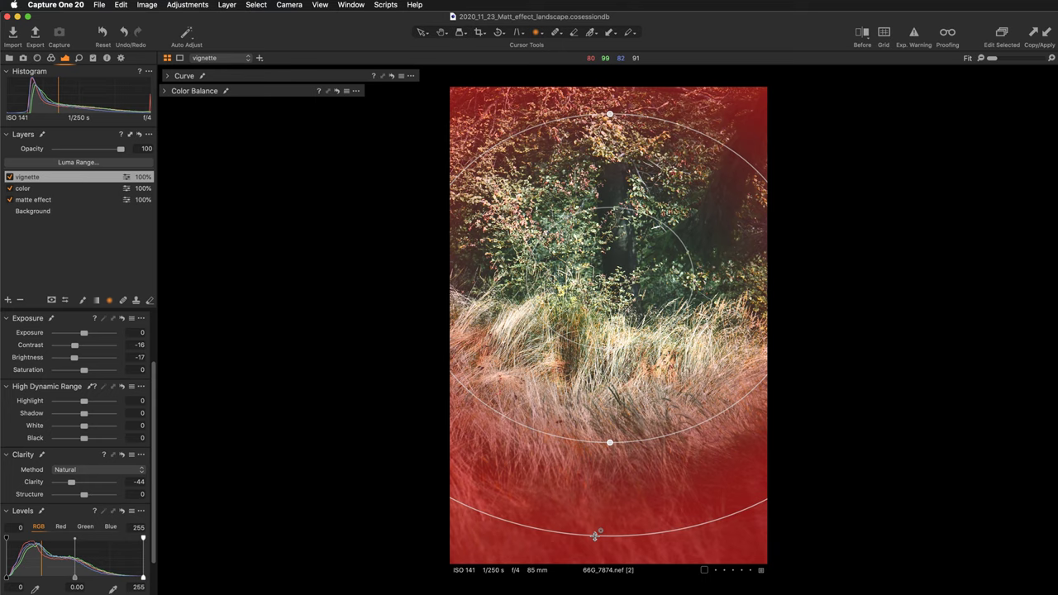
pyautogui.press('m')
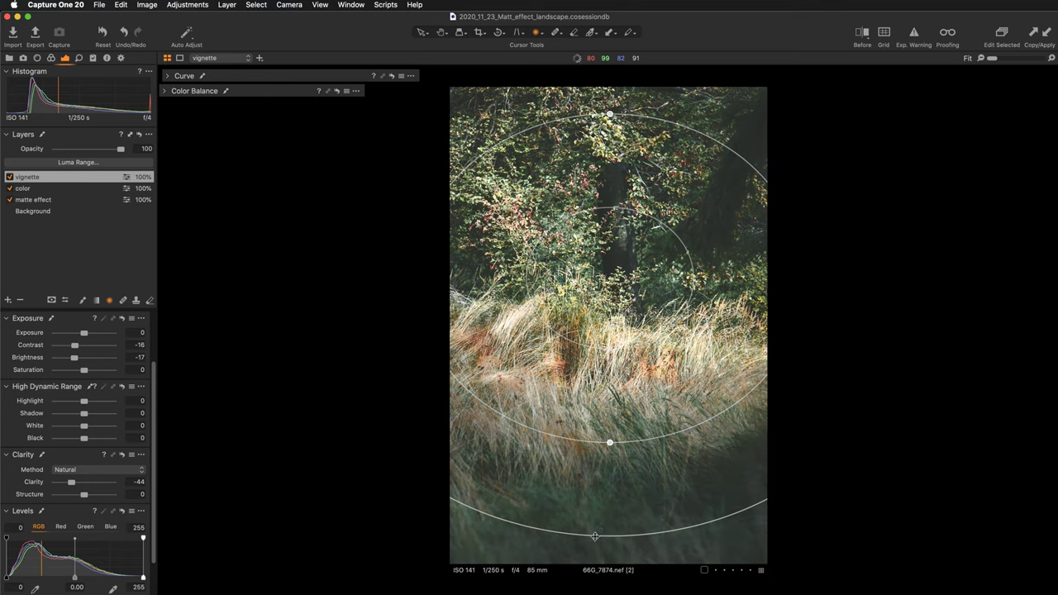
pyautogui.click(10, 176)
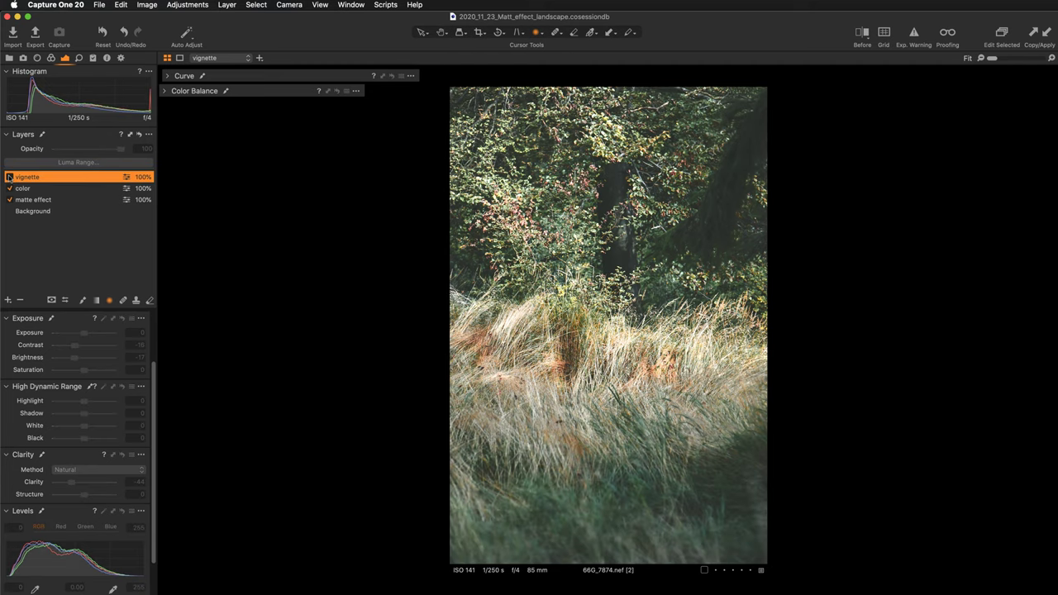
pyautogui.click(9, 177)
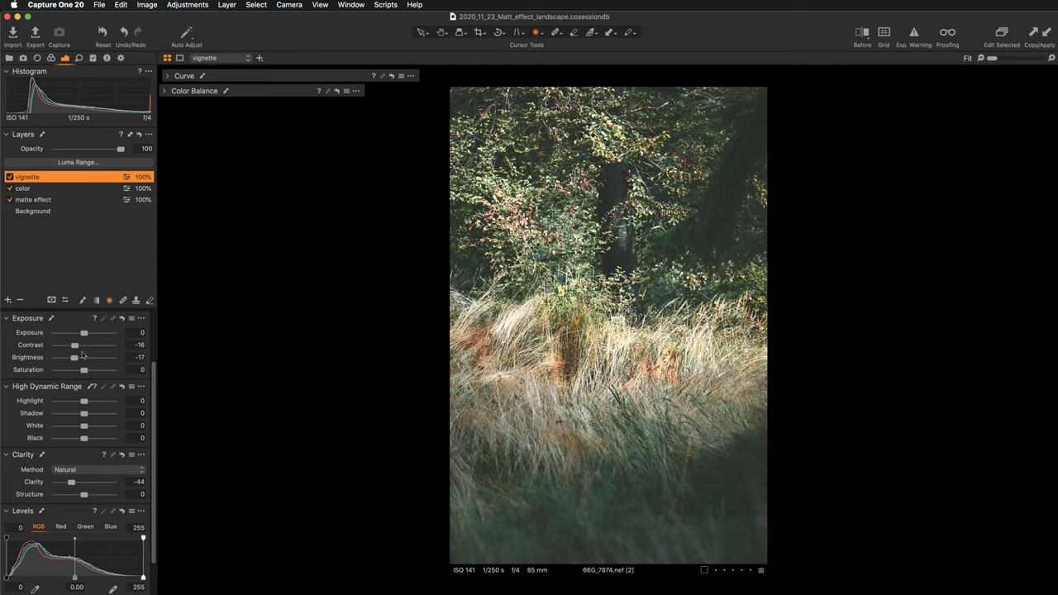
# Lower the vignette layer's Exposure to -0.2 and enlarge its radial mask outward.
pyautogui.moveTo(83, 333); pyautogui.dragTo(83, 334)
pyautogui.moveTo(84, 333); pyautogui.dragTo(83, 333)
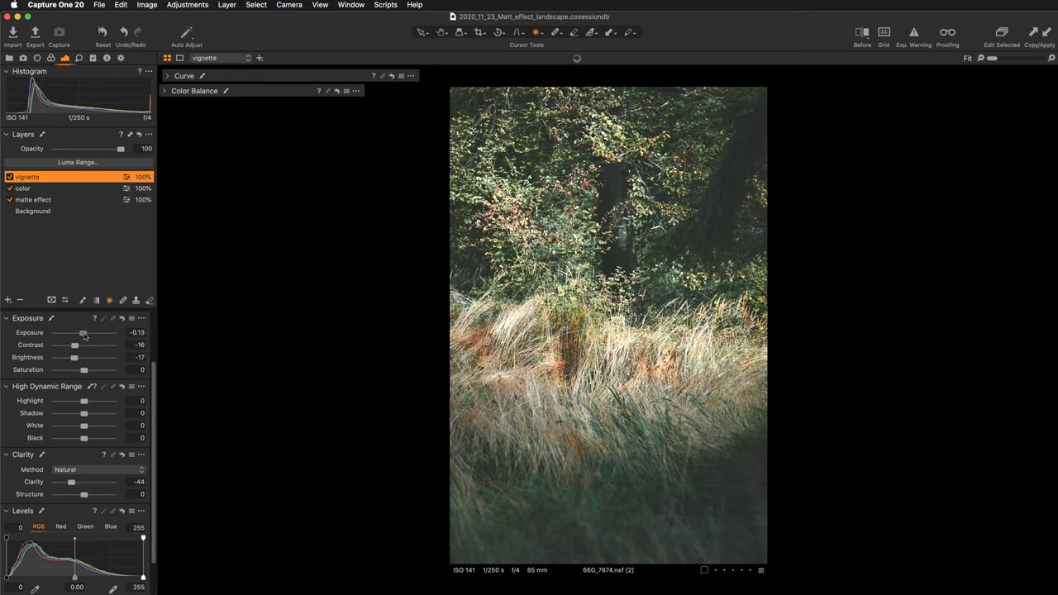
pyautogui.moveTo(83, 333); pyautogui.dragTo(82, 334)
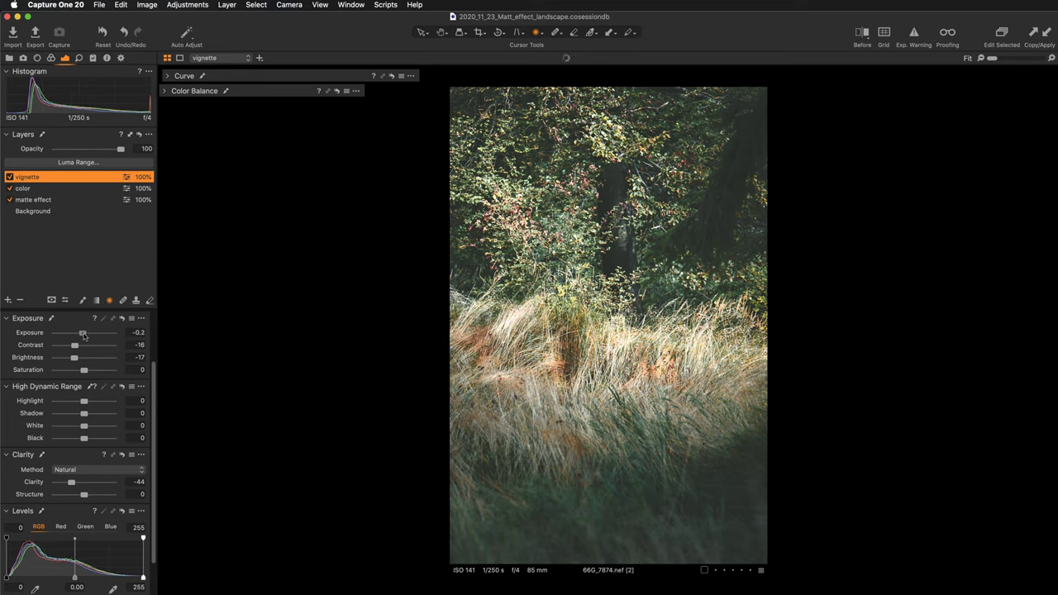
pyautogui.click(8, 177)
pyautogui.click(9, 177)
pyautogui.moveTo(609, 444)
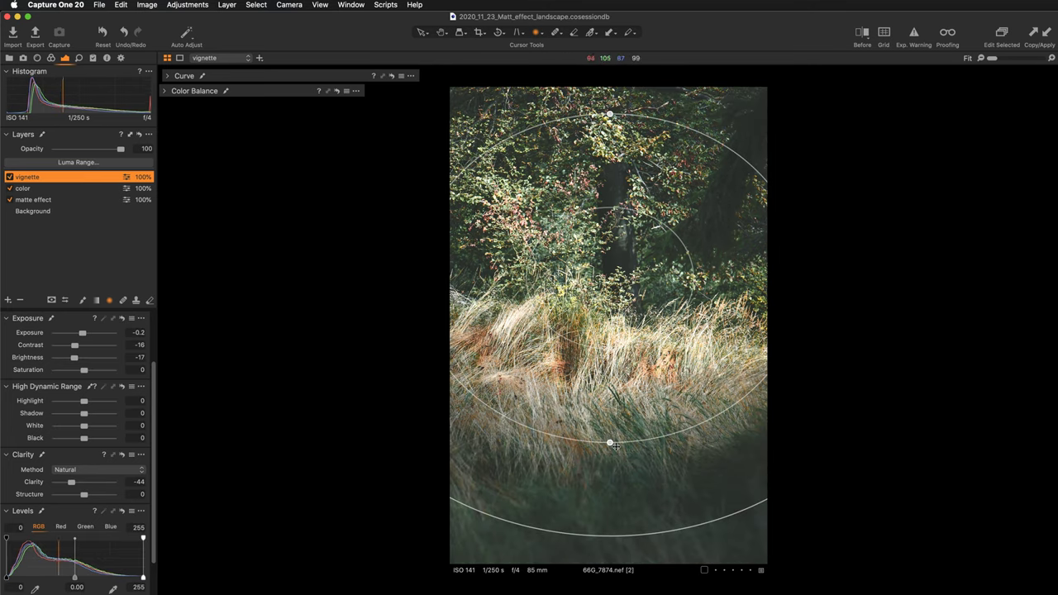
pyautogui.moveTo(609, 443); pyautogui.dragTo(609, 505)
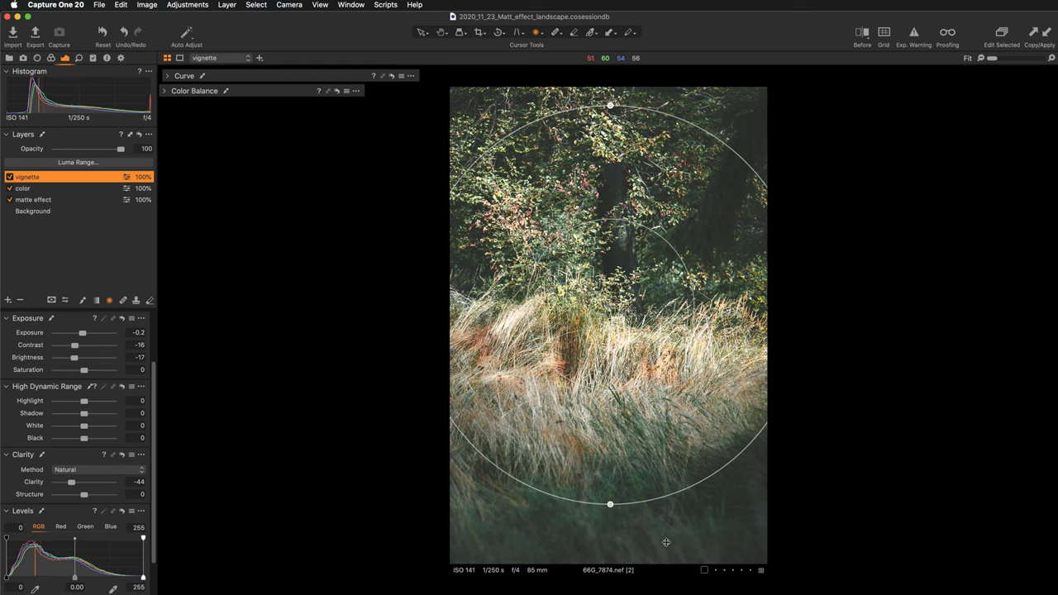
pyautogui.press('m')
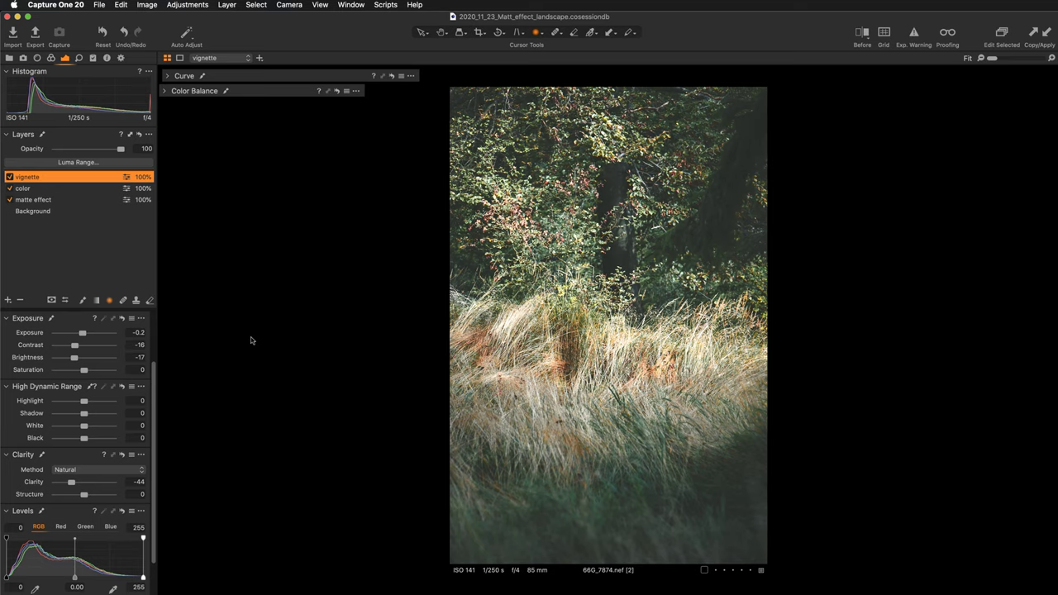
# On the color layer, reset and warm the highlight wheel toward yellow-orange, then reduce the midtone shift.
pyautogui.click(43, 190)
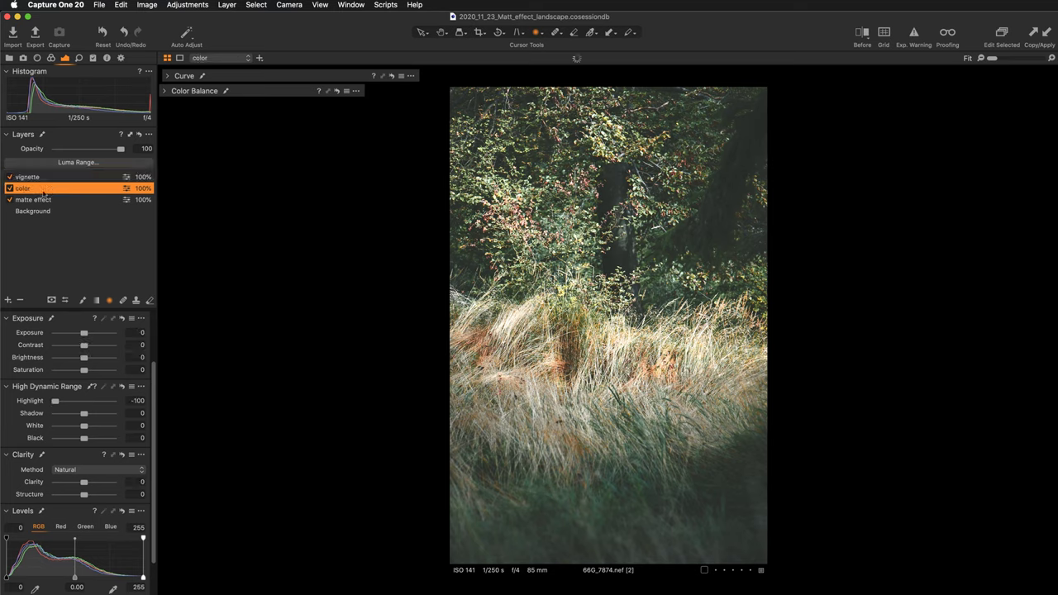
pyautogui.click(9, 188)
pyautogui.click(9, 188)
pyautogui.click(240, 93)
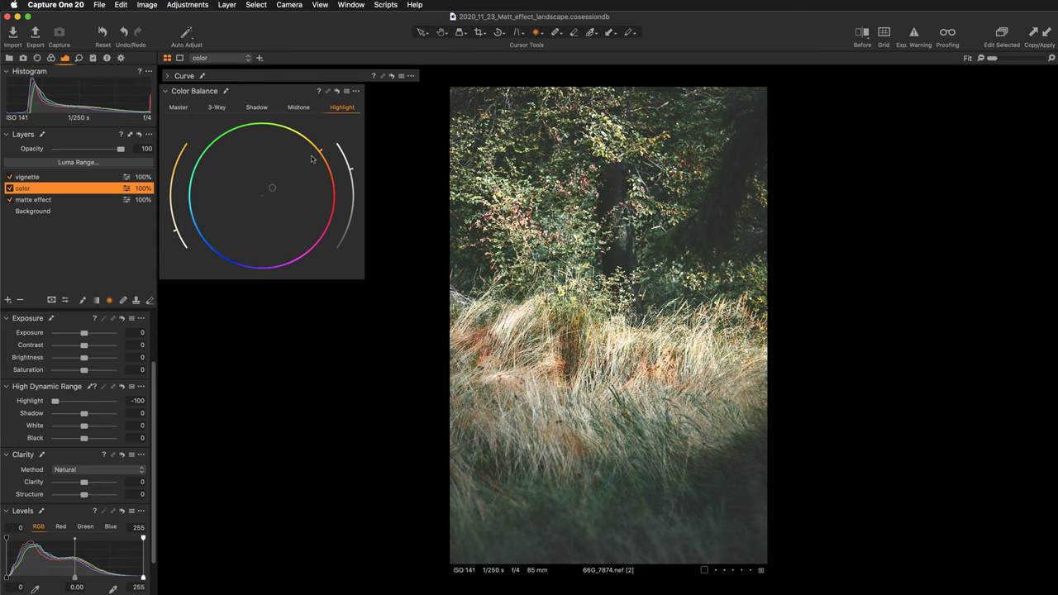
pyautogui.doubleClick(273, 190)
pyautogui.moveTo(262, 195); pyautogui.dragTo(267, 190)
pyautogui.click(300, 108)
pyautogui.moveTo(168, 217); pyautogui.dragTo(165, 231)
# Compare against the Before view, show the filmstrip, and right-click the 66G_7875.nef thumbnail.
pyautogui.click(291, 94)
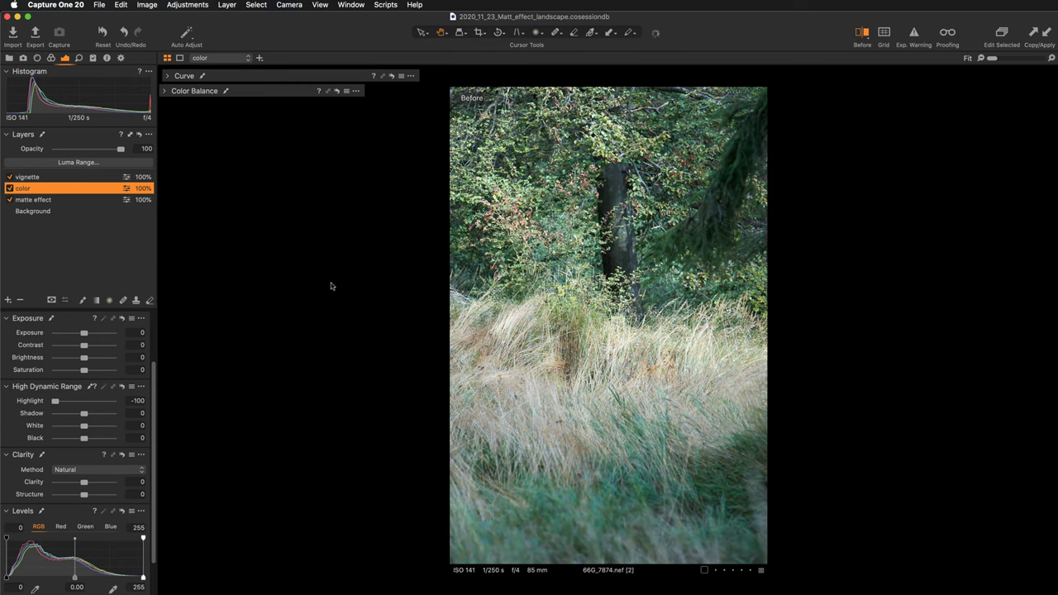
pyautogui.press('y')
pyautogui.press('y')
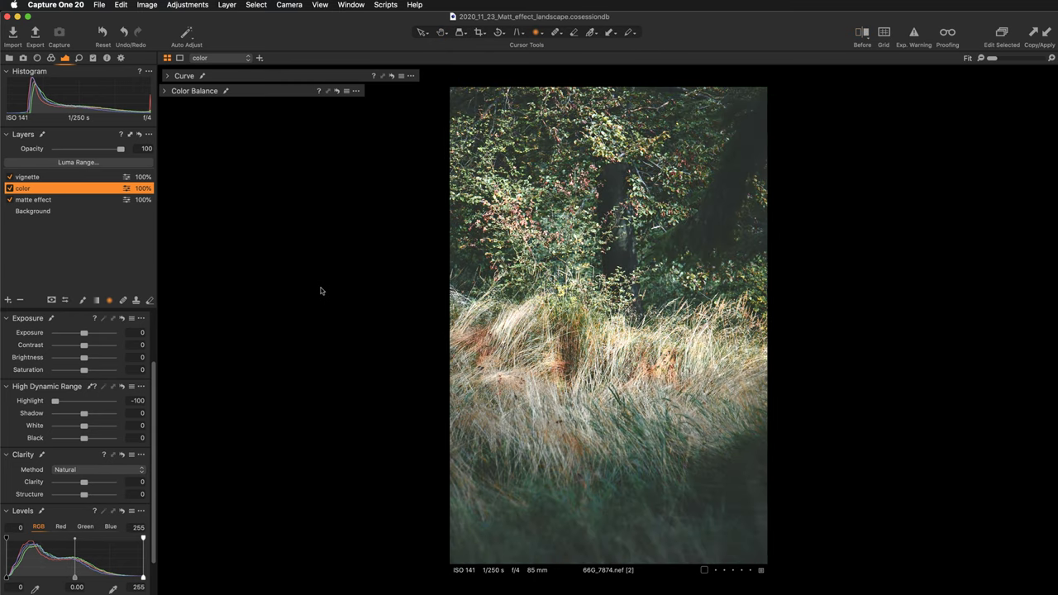
pyautogui.press('y')
pyautogui.click(423, 32)
pyautogui.press('y')
pyautogui.press('y')
pyautogui.press('super+shift+b')
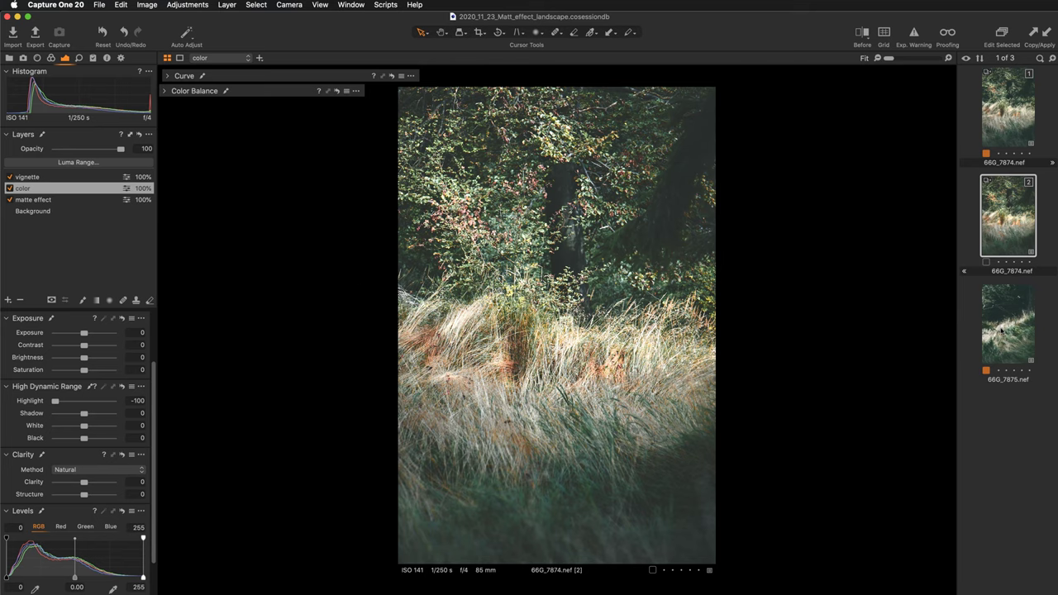
pyautogui.rightClick(999, 331)
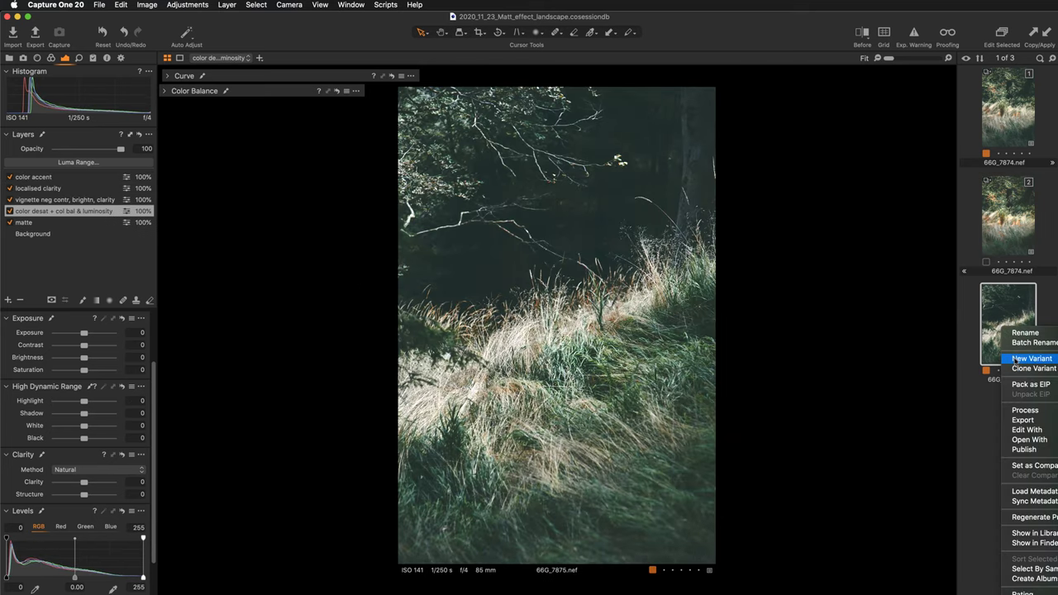
# Make a new clean variant of 66G_7875.nef, then reselect the 66G_7874 [2] variant.
pyautogui.click(1015, 358)
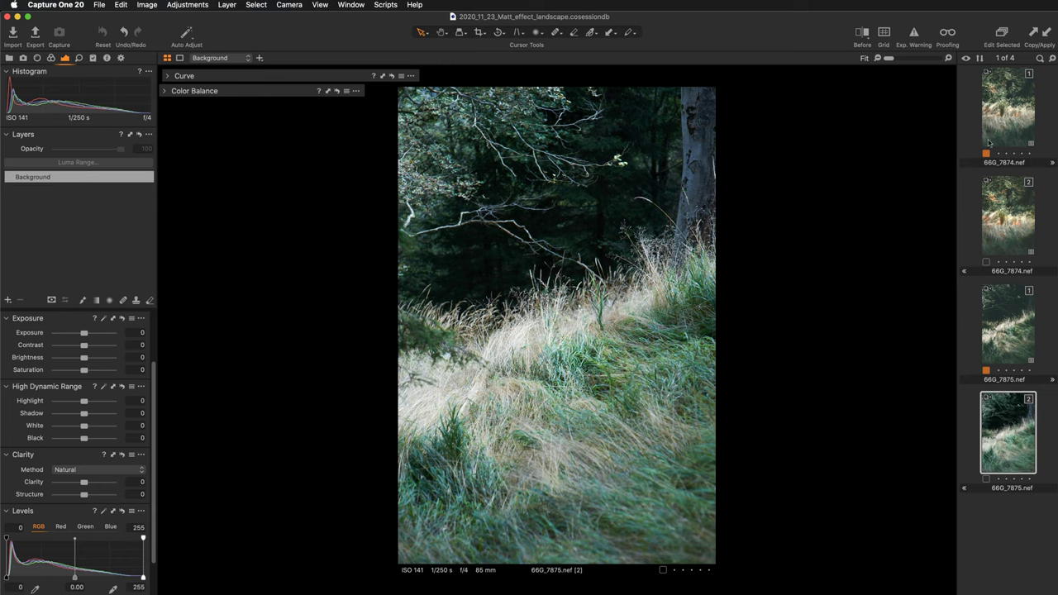
pyautogui.click(1007, 215)
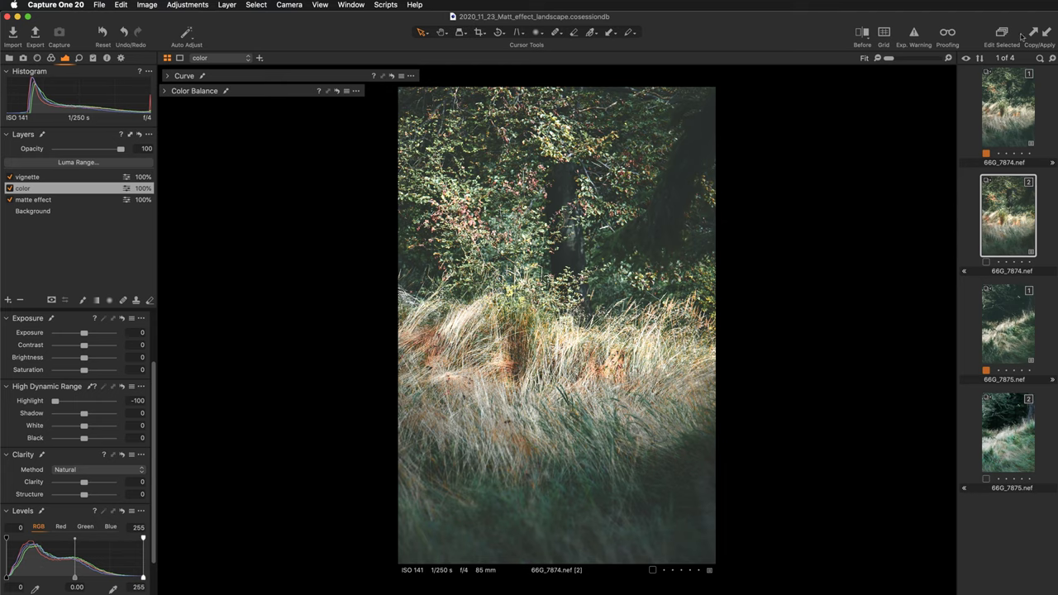
# Show 66G_7875 [2] beside 66G_7874 [2] and apply the copied adjustments to it.
pyautogui.keyDown('super'); pyautogui.click(997, 424); pyautogui.keyUp('super')
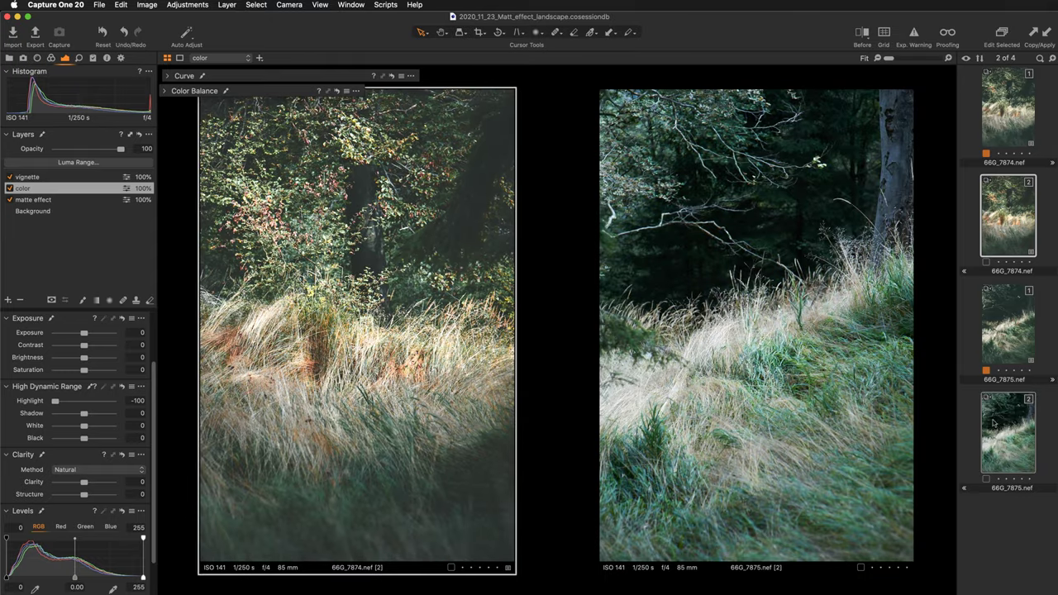
pyautogui.click(898, 121)
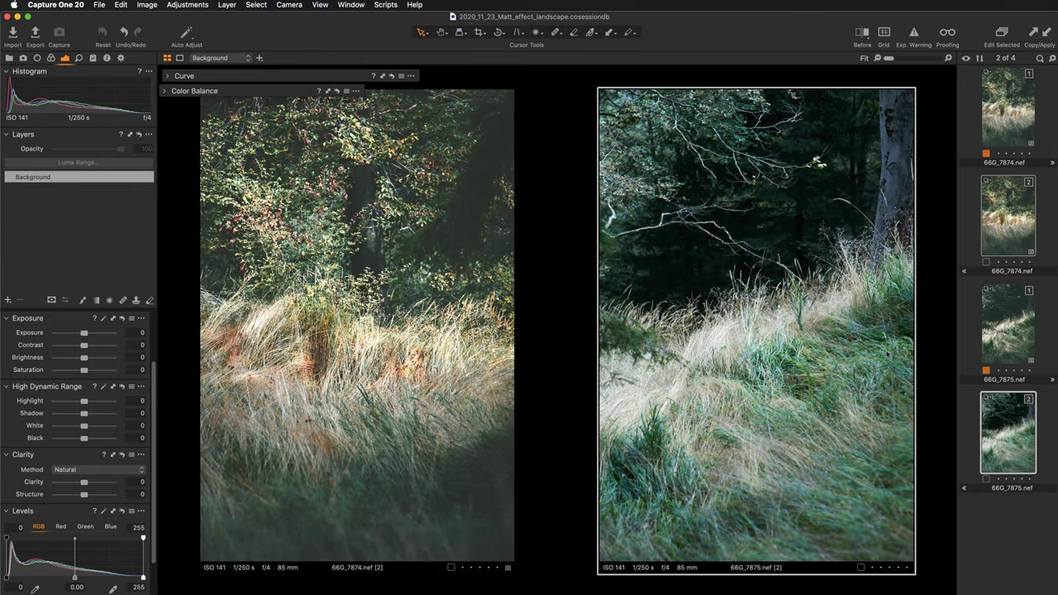
pyautogui.click(1047, 34)
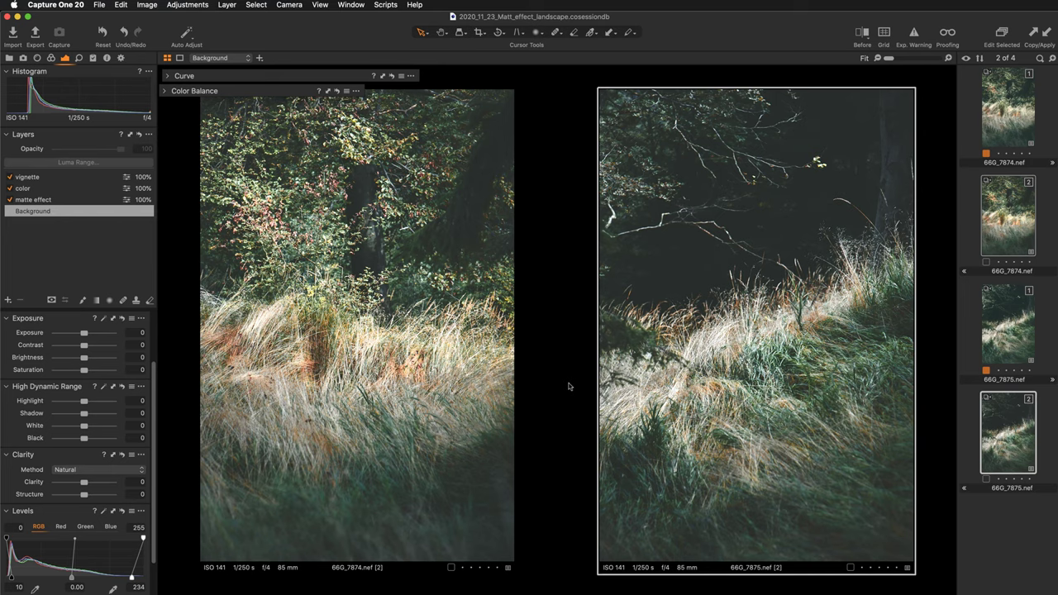
# Toggle the Before view on and off for both variants, then select the color layer.
pyautogui.press('y')
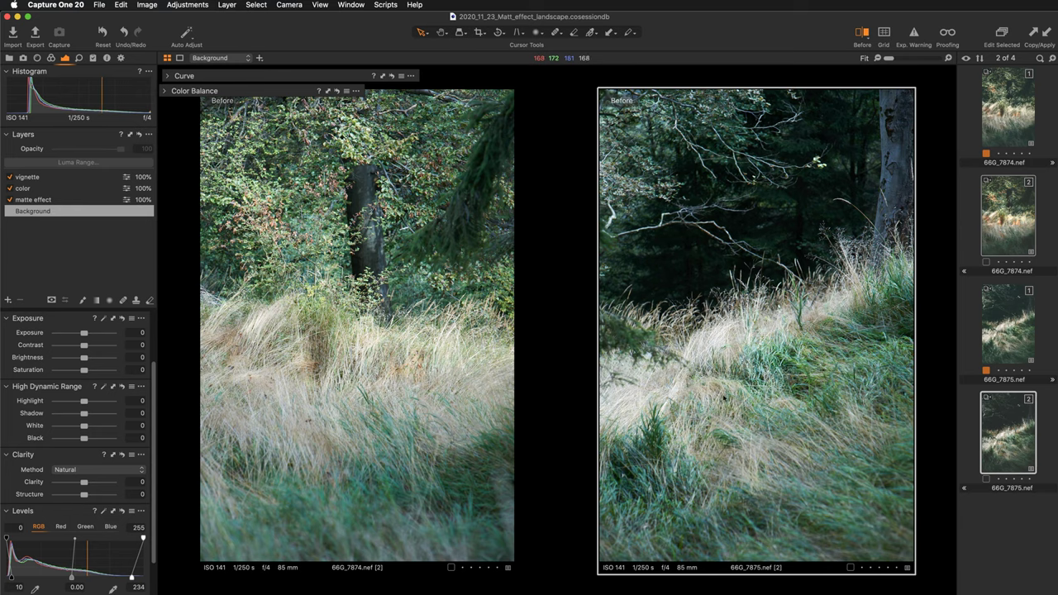
pyautogui.press('y')
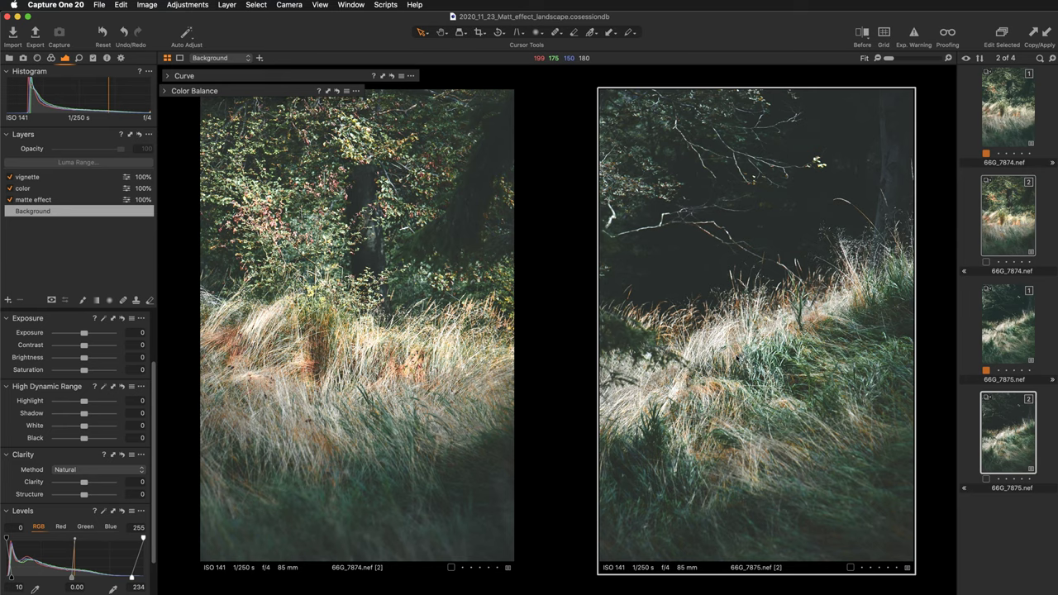
pyautogui.click(34, 189)
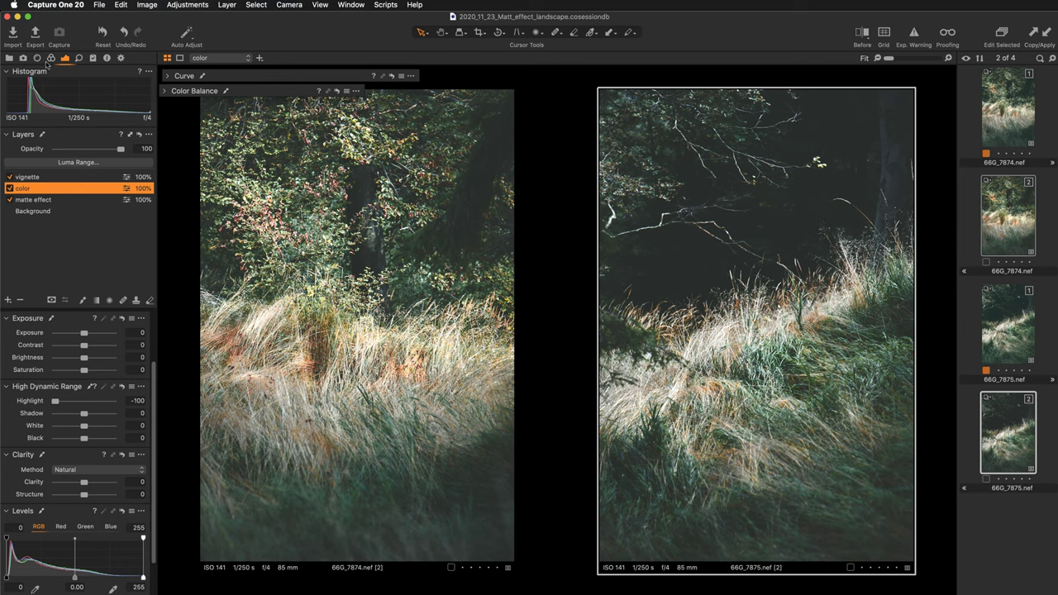
# In the Color Editor, enable the first colour range and reset its saturation.
pyautogui.click(52, 58)
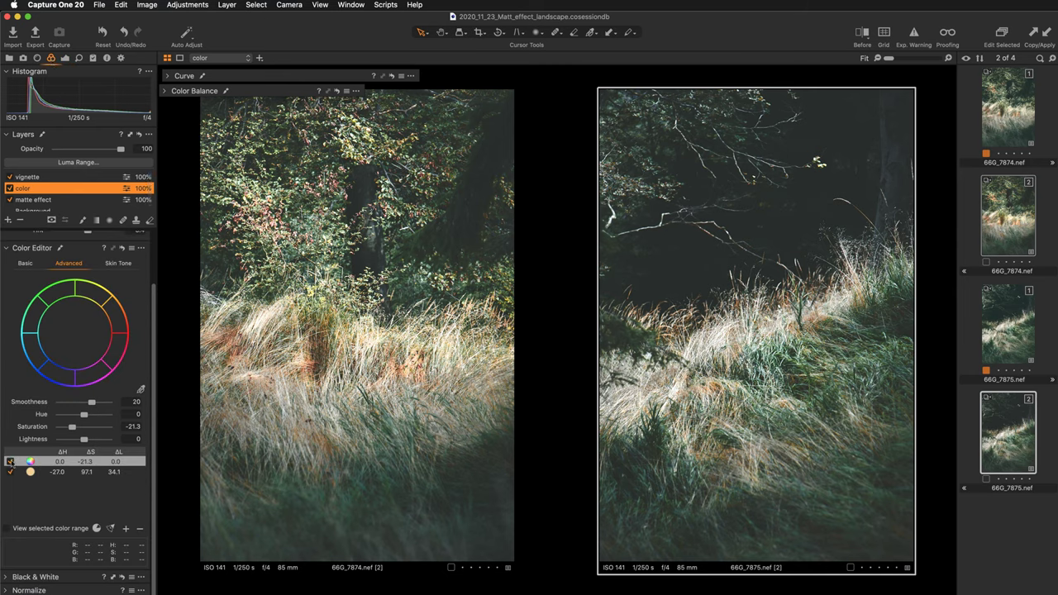
pyautogui.click(10, 461)
pyautogui.click(10, 461)
pyautogui.doubleClick(73, 427)
pyautogui.click(76, 426)
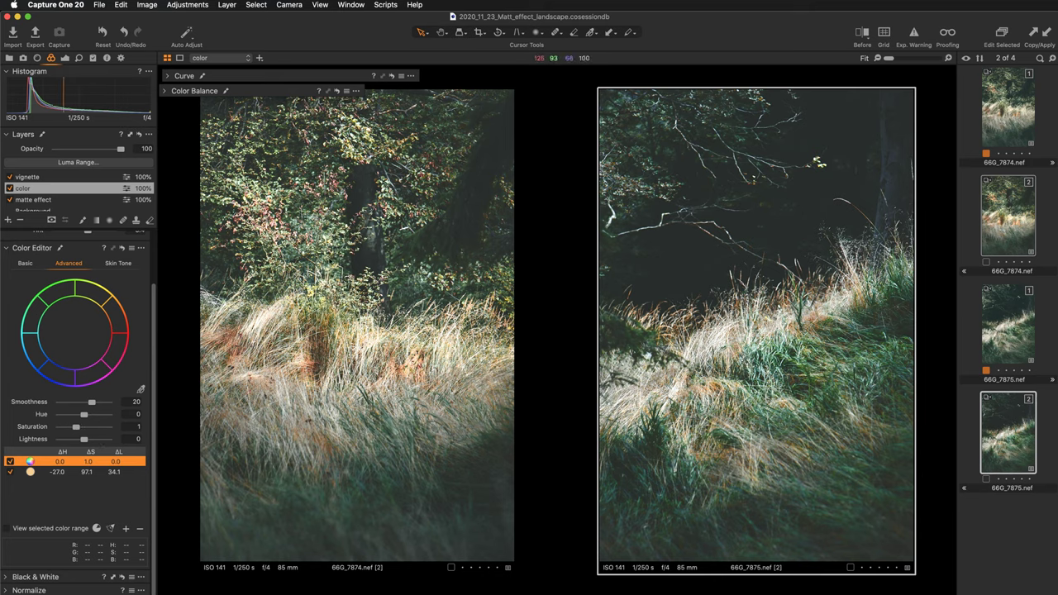
# Set the colour range saturation to -5, then drag it to about -11.5, ending on the right variant.
pyautogui.press('Left')
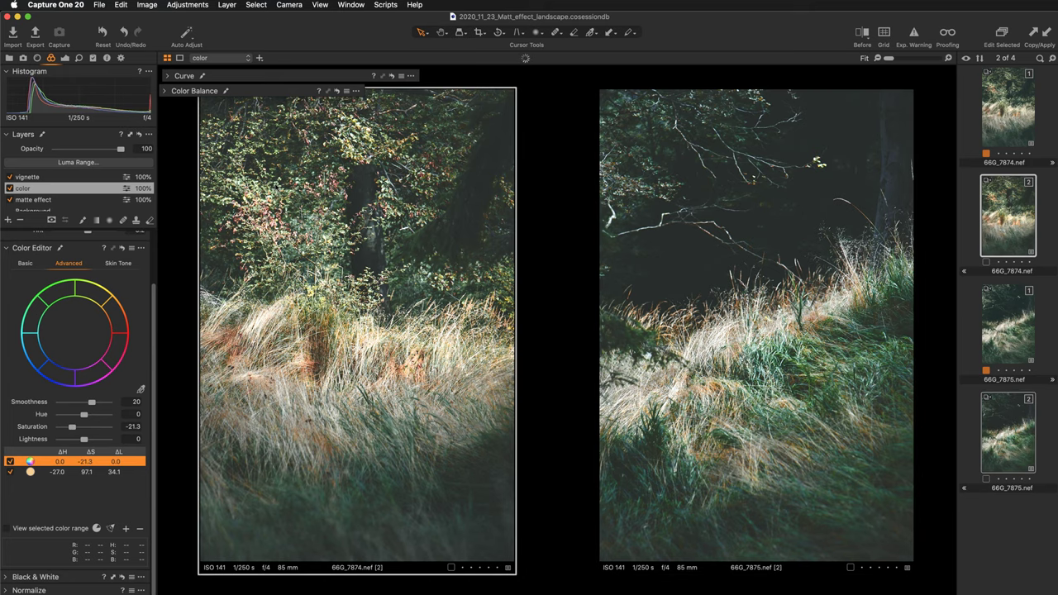
pyautogui.click(131, 426)
pyautogui.press('BackSpace')
pyautogui.write('-5')
pyautogui.press('Return')
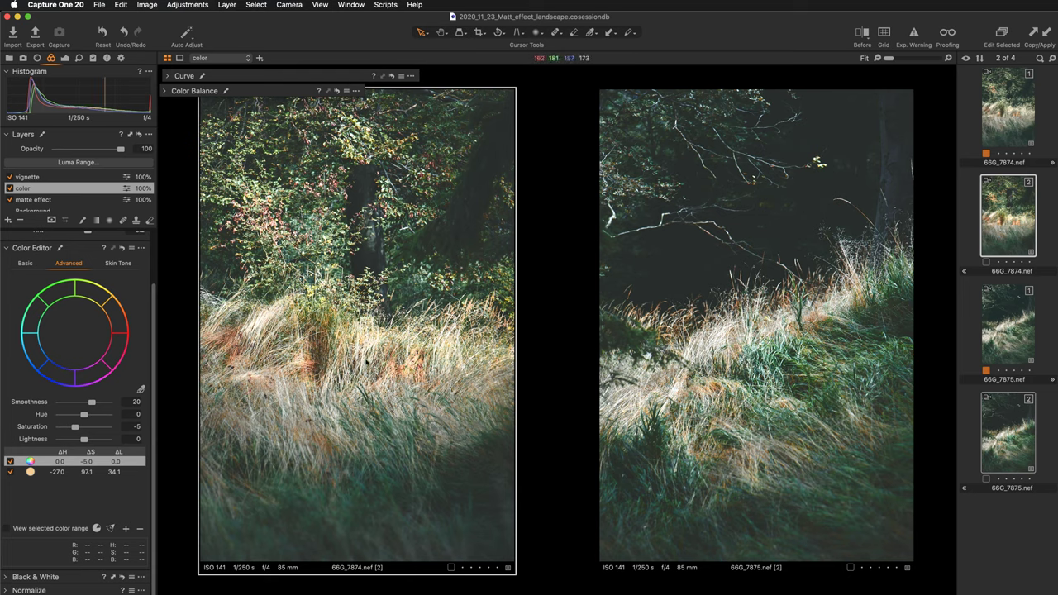
pyautogui.moveTo(77, 429); pyautogui.dragTo(74, 428)
pyautogui.press('Right')
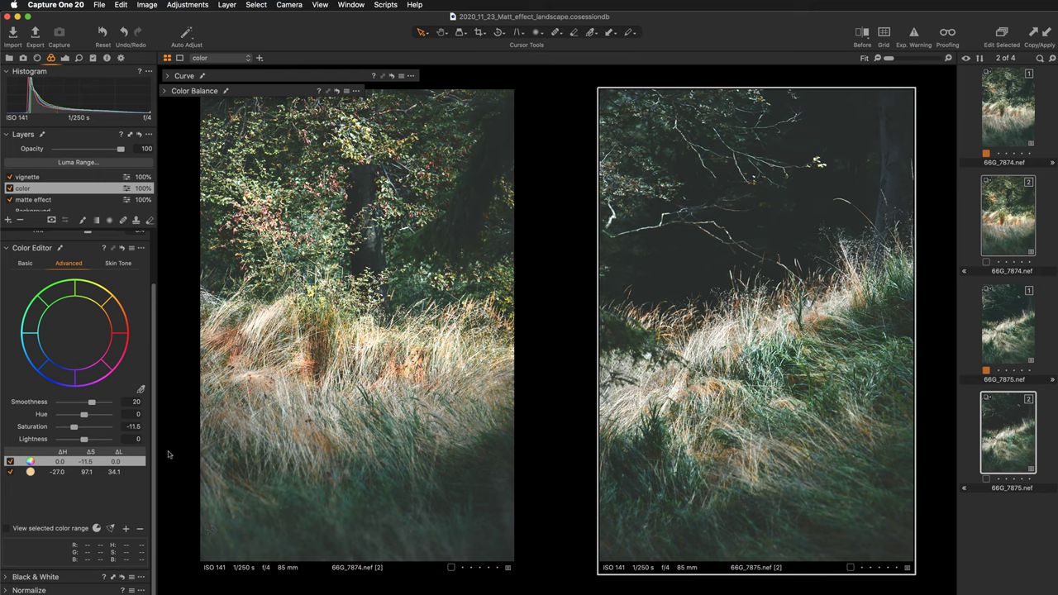
# Arm the Color Editor picker and zoom into the left image's green foliage.
pyautogui.click(142, 390)
pyautogui.scroll(2, 756, 331)
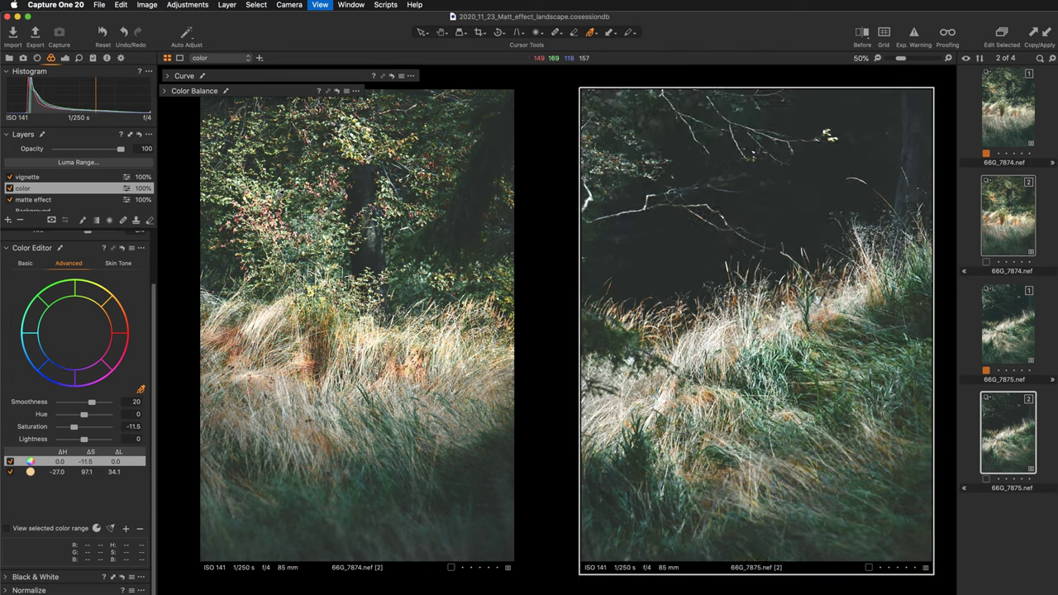
pyautogui.scroll(-2, 757, 331)
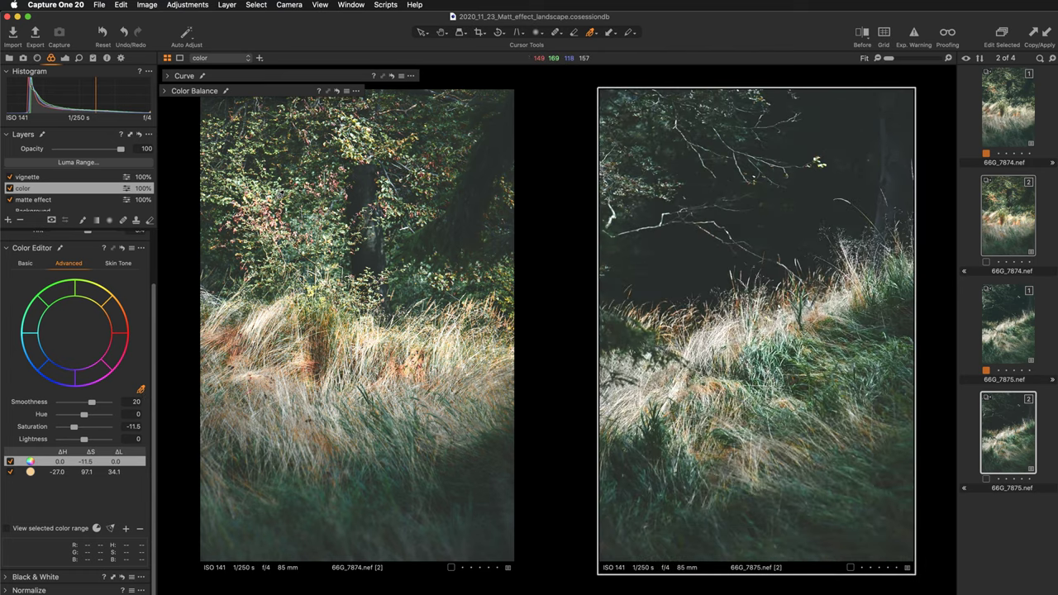
pyautogui.scroll(2, 295, 278)
pyautogui.press('h')
pyautogui.moveTo(294, 278); pyautogui.dragTo(338, 328)
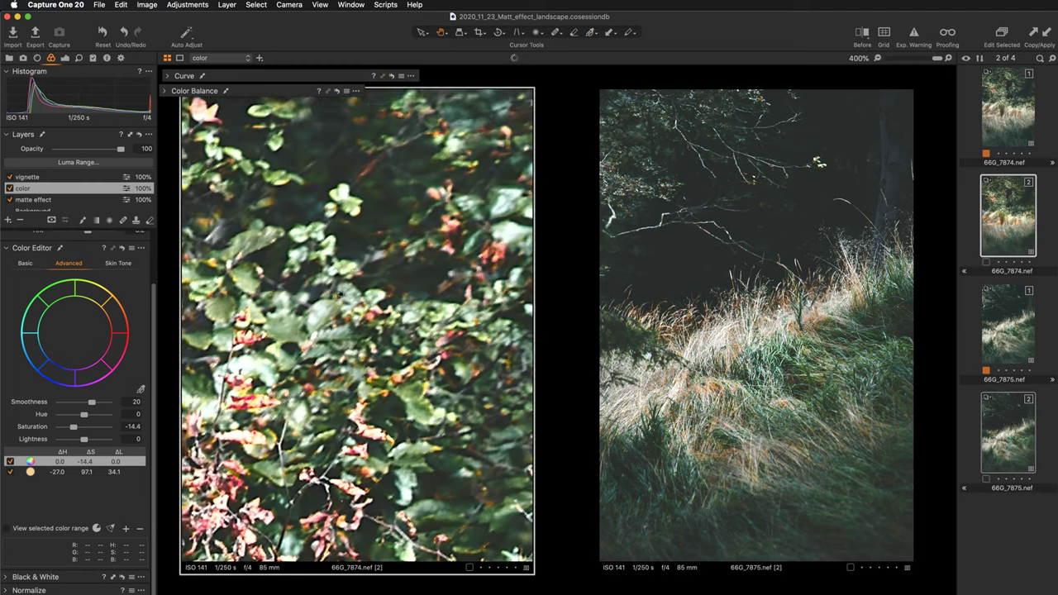
pyautogui.scroll(-1, 339, 328)
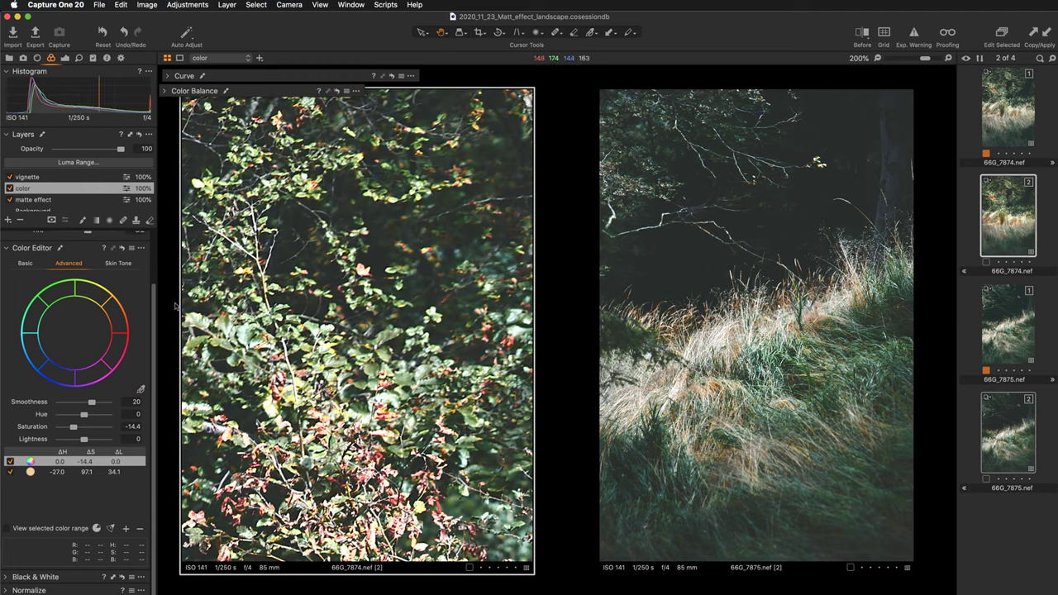
pyautogui.click(141, 389)
# Sample the foliage as a green range and set its hue to 13.4 and saturation to -9.8.
pyautogui.click(370, 337)
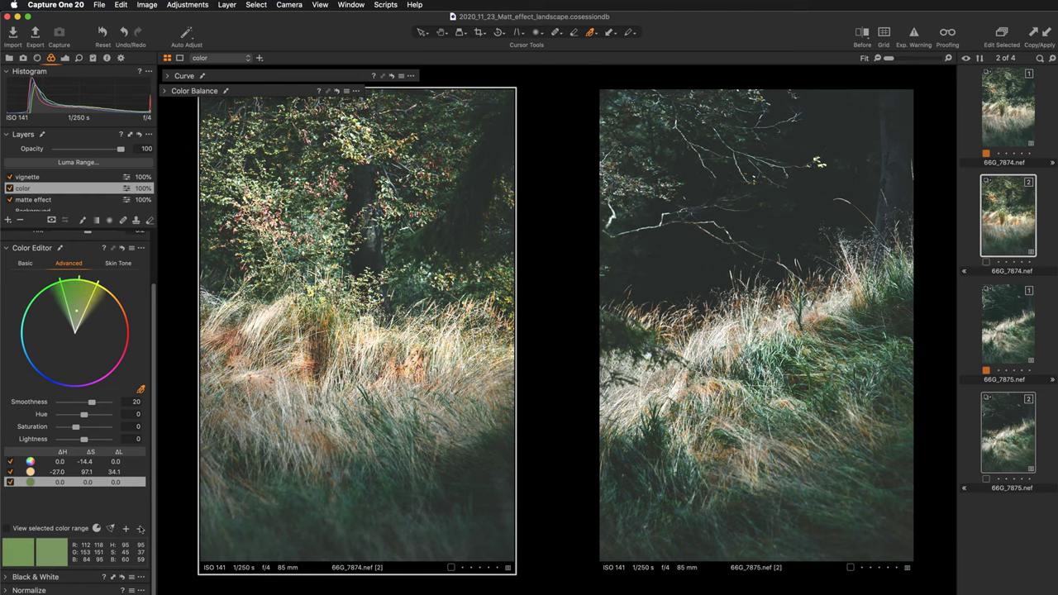
pyautogui.moveTo(75, 428); pyautogui.dragTo(73, 427)
pyautogui.moveTo(83, 418); pyautogui.dragTo(40, 420)
pyautogui.moveTo(59, 414)
pyautogui.mouseDown()
pyautogui.moveTo(103, 415)
pyautogui.moveTo(96, 420)
pyautogui.mouseUp()
pyautogui.press('v')
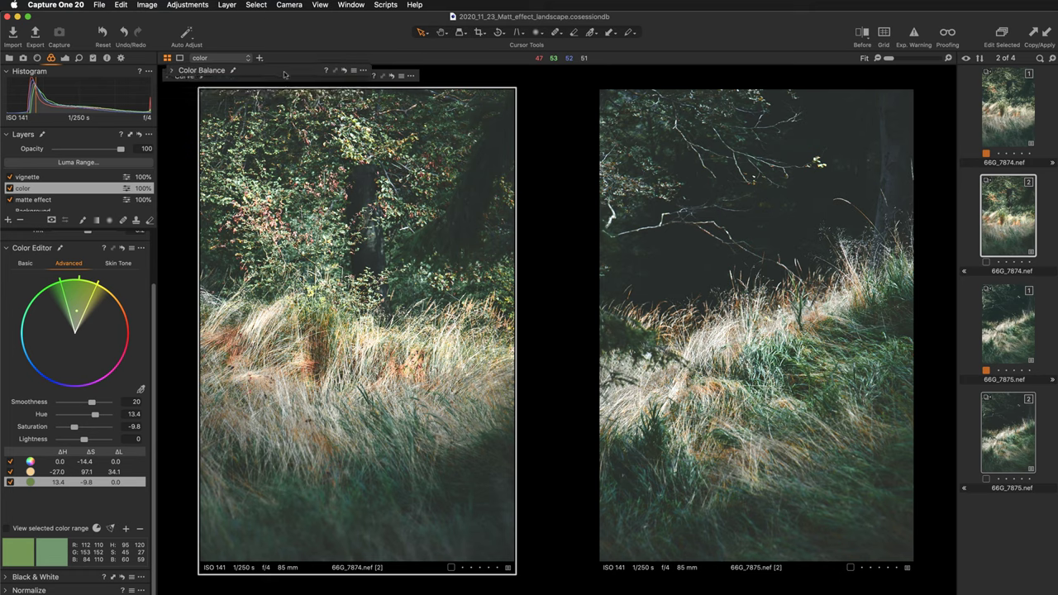
# Make the viewer background white and hide the image browser.
pyautogui.rightClick(565, 301)
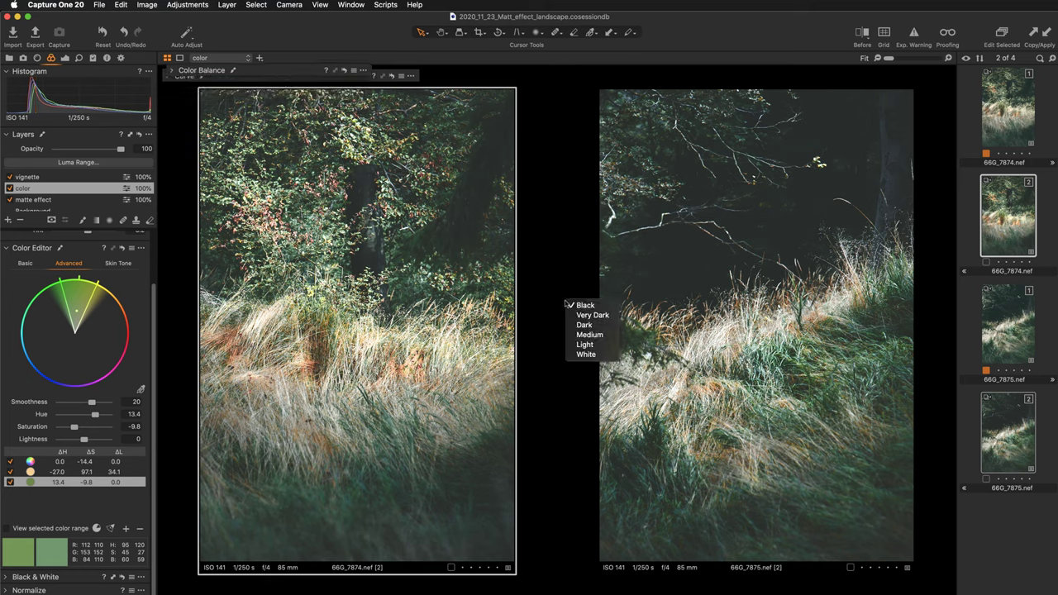
pyautogui.click(587, 354)
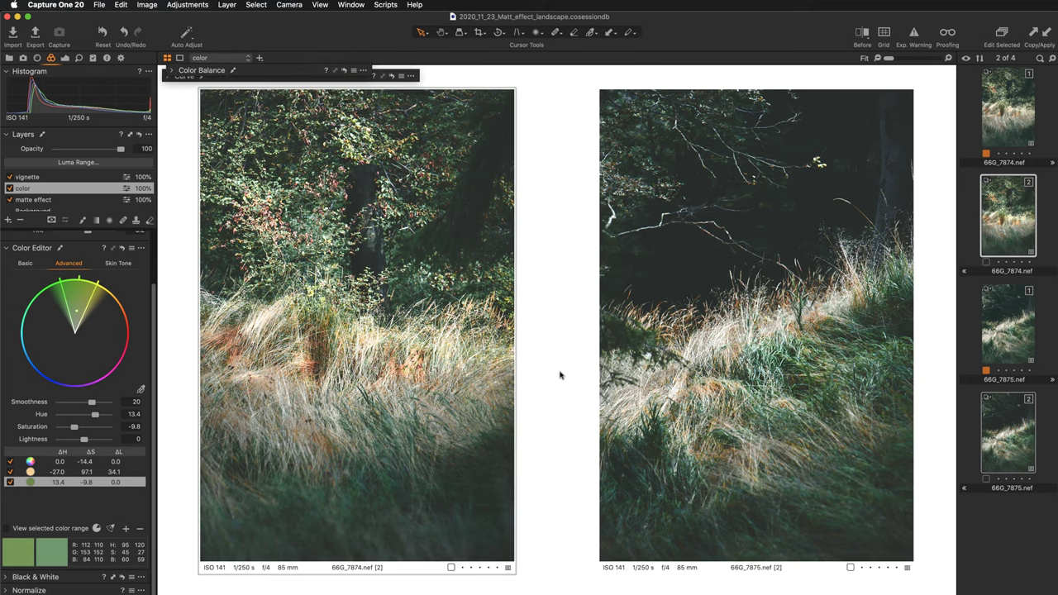
pyautogui.press('super+shift+b')
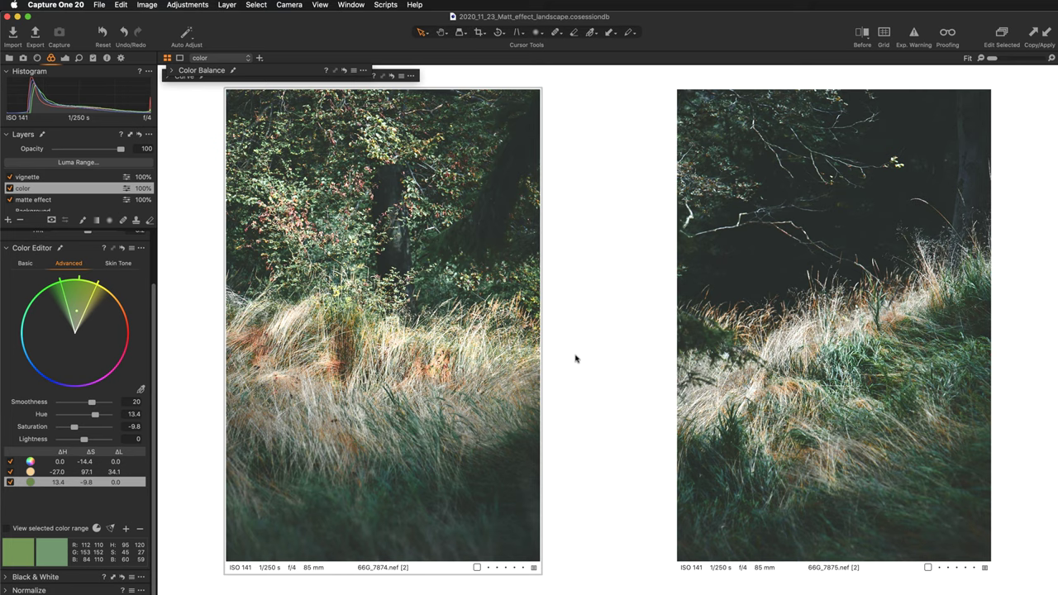
# Compare both grass images with their edits off, then back on.
pyautogui.press('y')
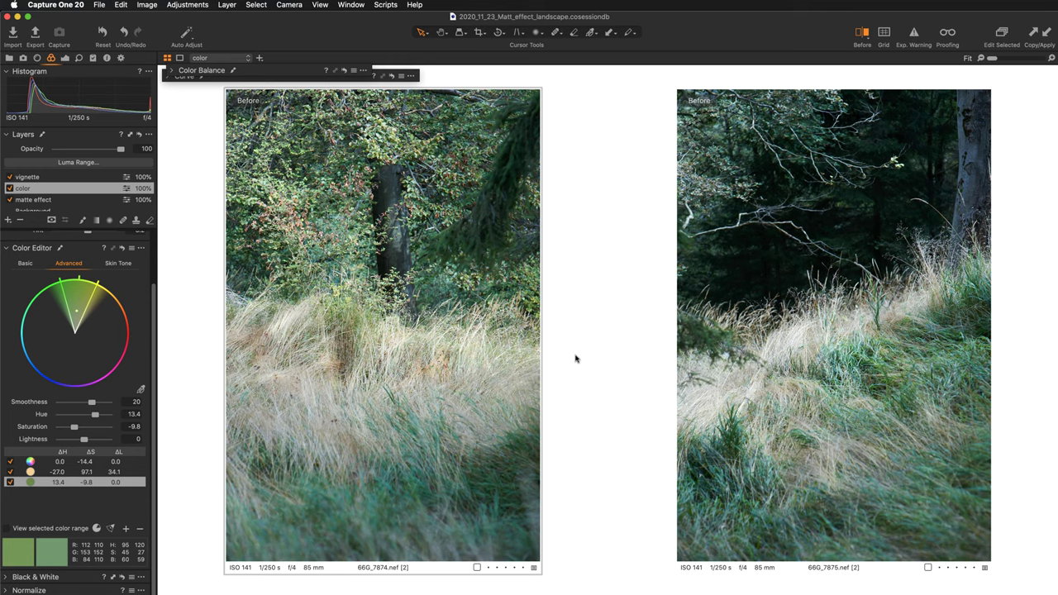
pyautogui.press('y')
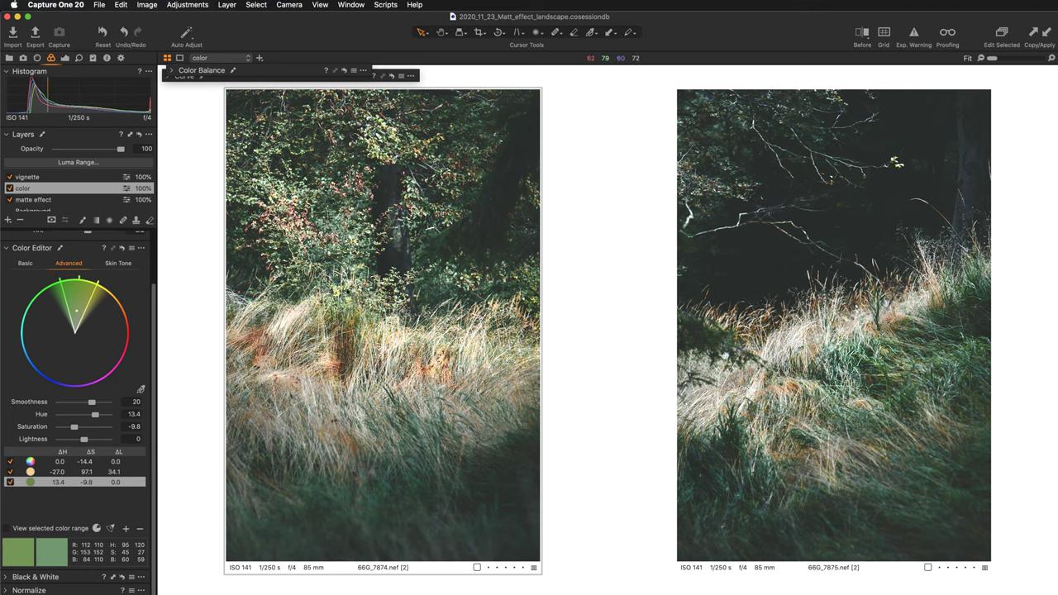
pyautogui.click(149, 134)
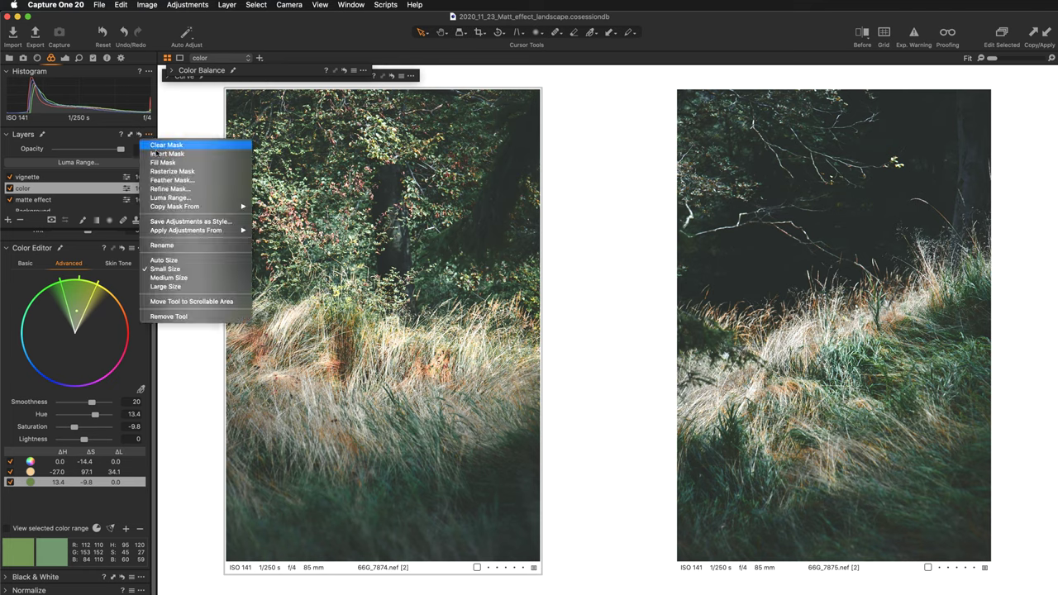
# Set the Layers list to Medium size, then enable only the matte effect and color layers.
pyautogui.click(169, 278)
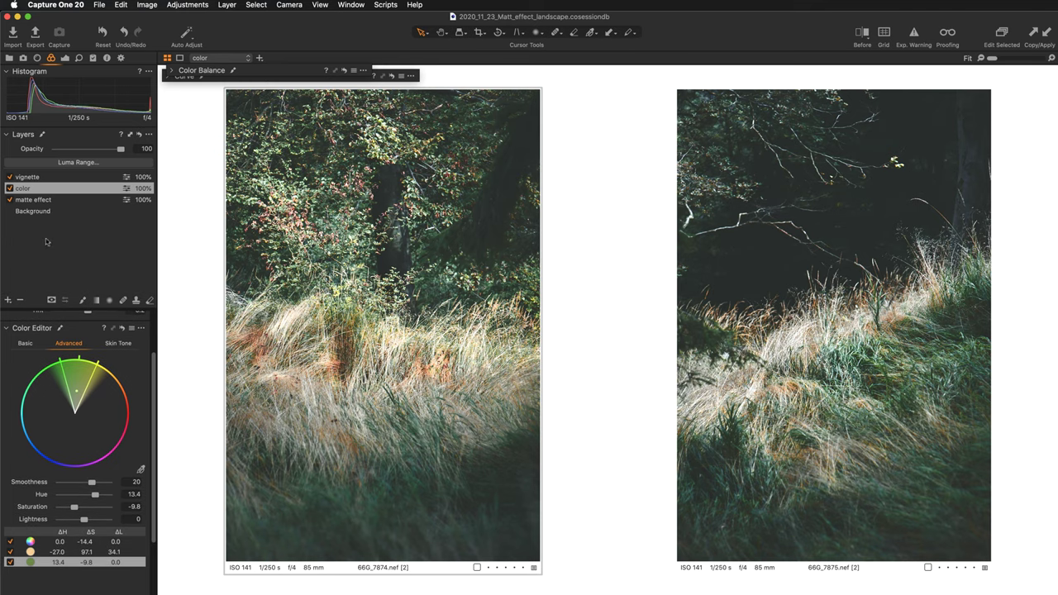
pyautogui.click(10, 177)
pyautogui.click(10, 188)
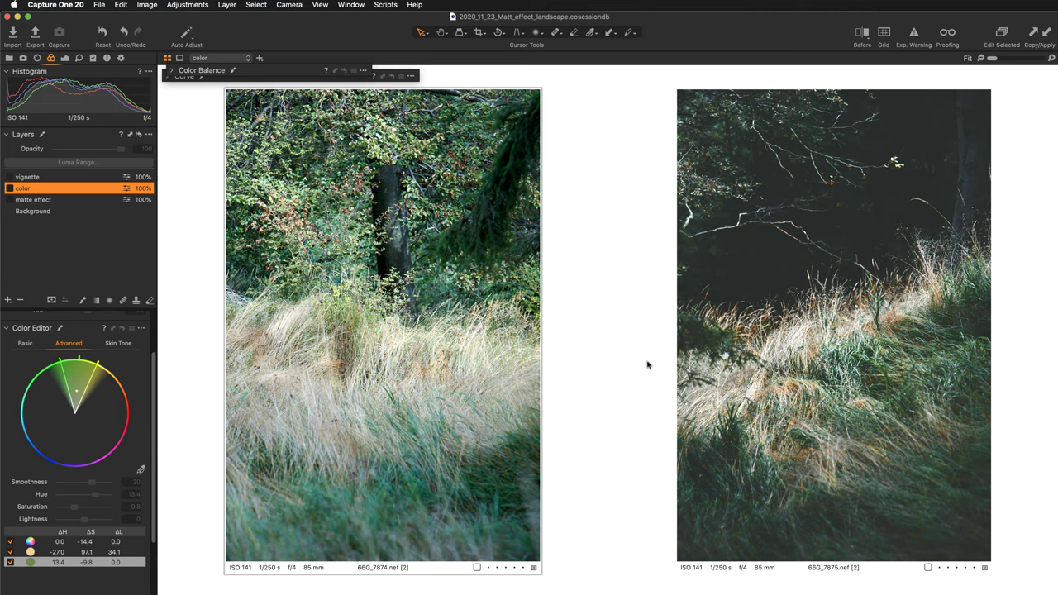
pyautogui.click(9, 200)
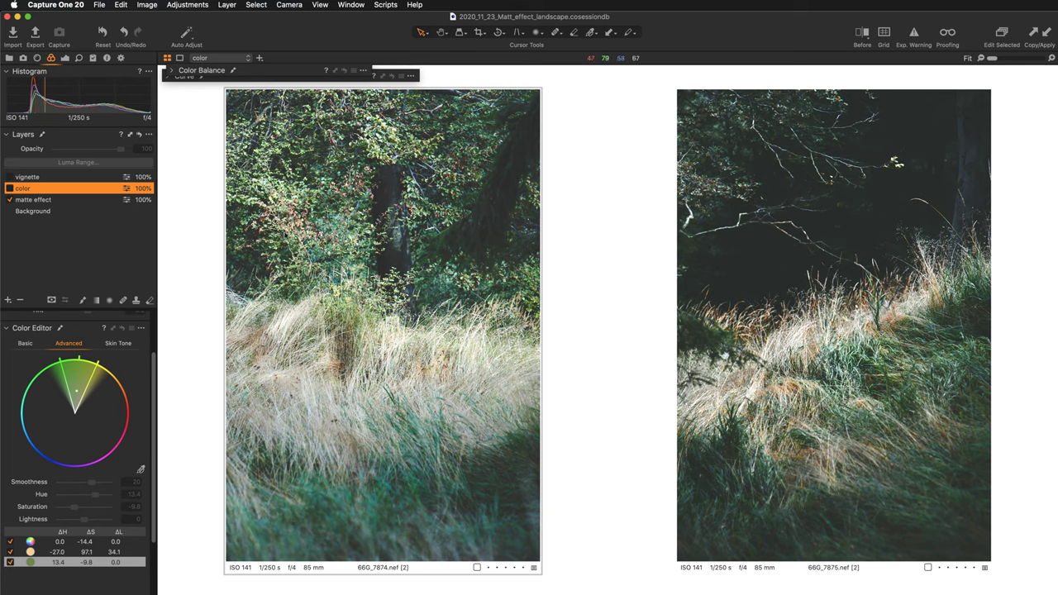
pyautogui.click(8, 189)
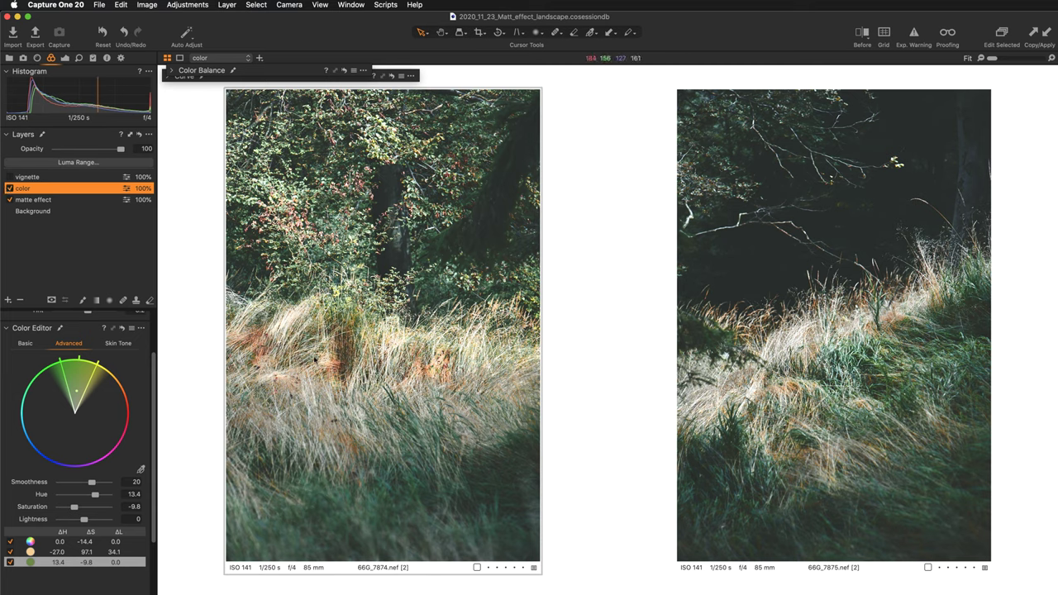
# Compare the orange tone boost and vignette on the left image, leaving its vignette off.
pyautogui.click(10, 551)
pyautogui.click(10, 552)
pyautogui.click(23, 189)
pyautogui.click(10, 177)
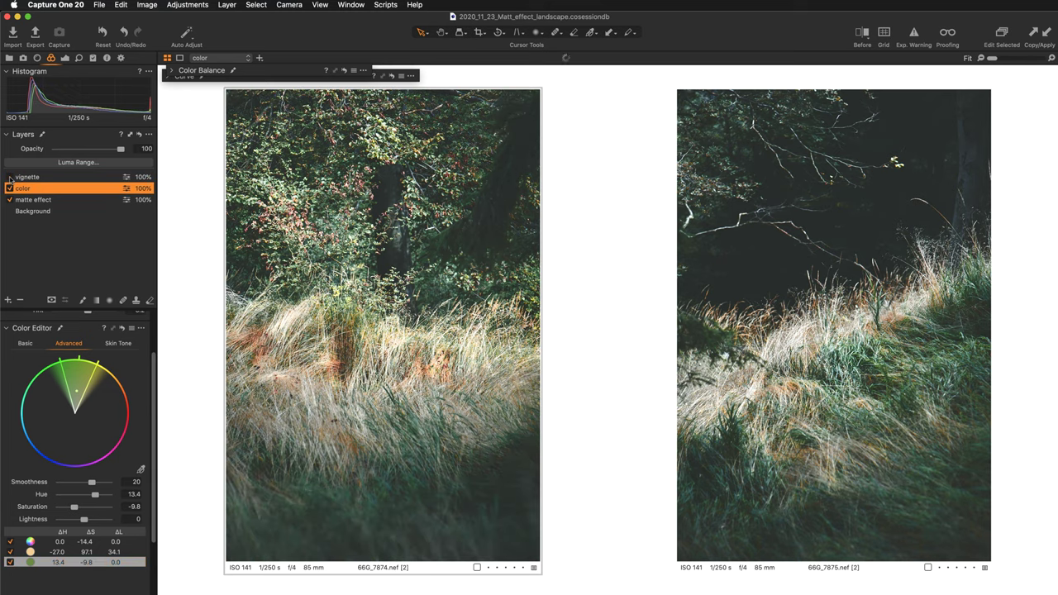
pyautogui.click(10, 177)
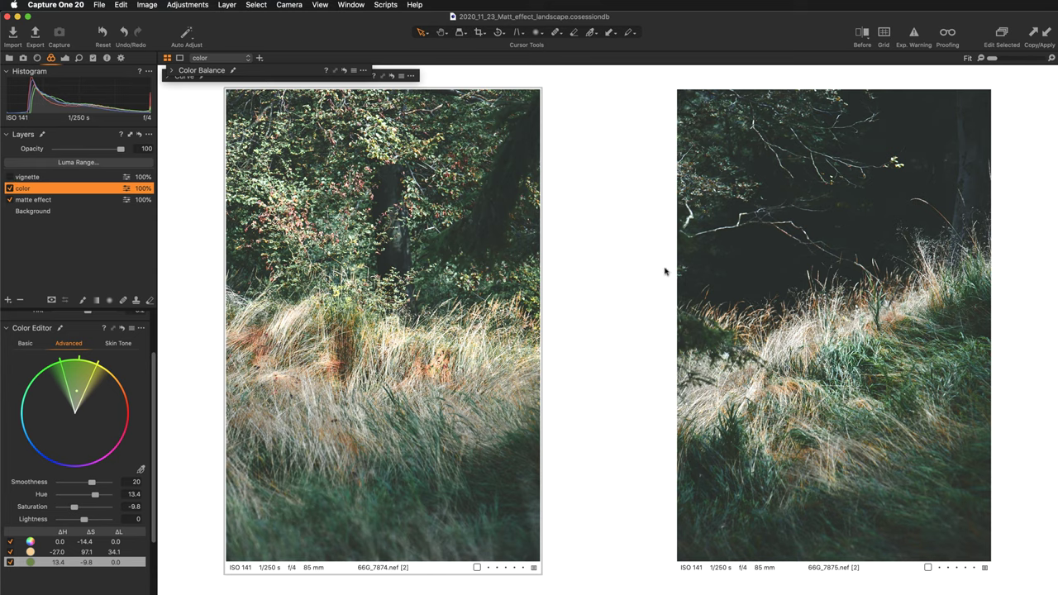
# Enable Edit Selected, select the right image and compare its vignette, leaving it on.
pyautogui.click(1007, 36)
pyautogui.click(441, 33)
pyautogui.click(887, 198)
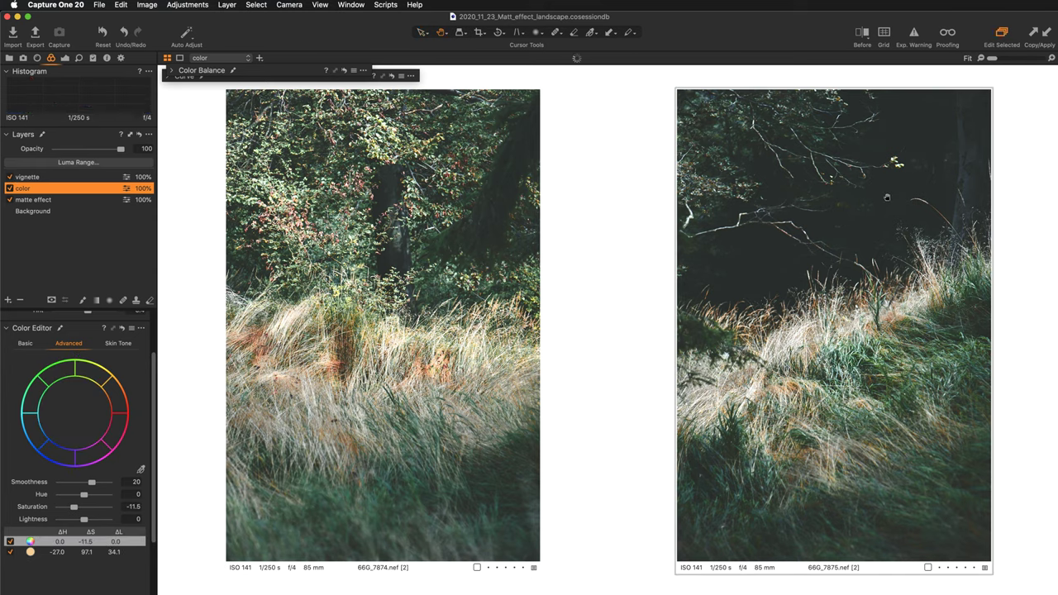
pyautogui.click(10, 177)
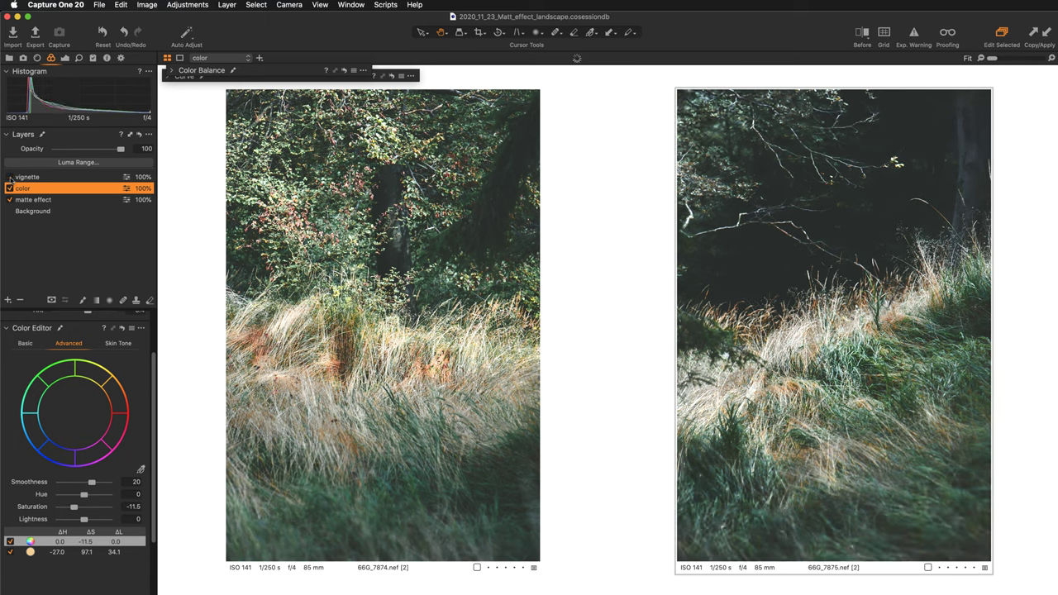
pyautogui.click(9, 177)
pyautogui.click(10, 177)
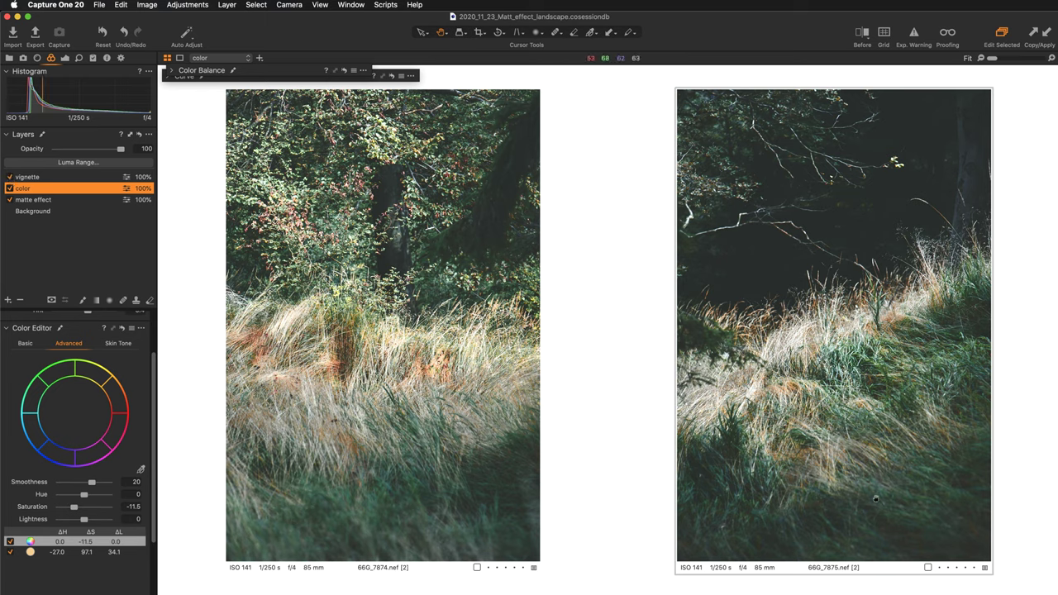